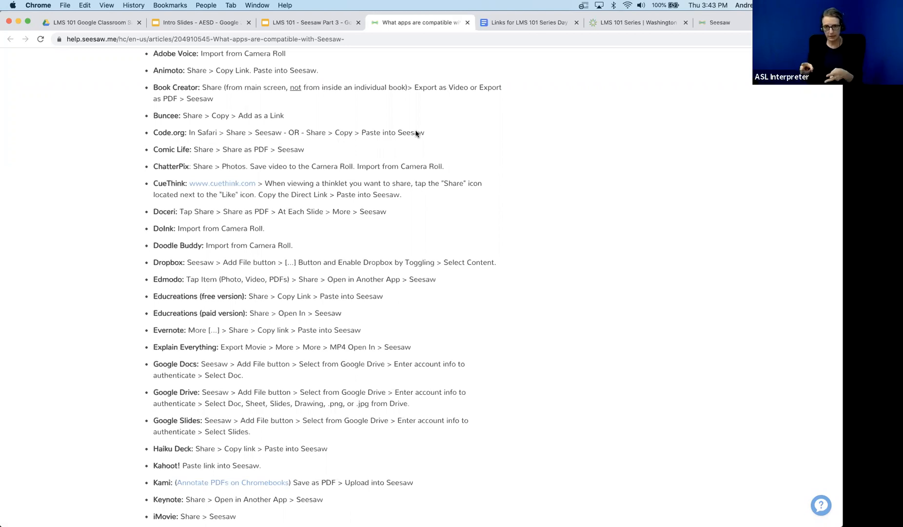
Review the article on apps compatible with Seesaw, examining how each tested app shares work into Seesaw.
scroll(290, 288, "down", 4)
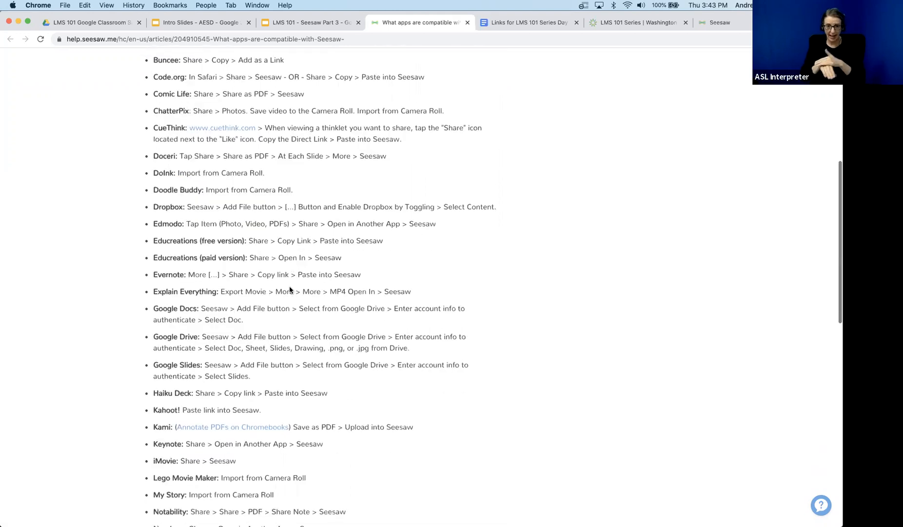
scroll(290, 290, "down", 3)
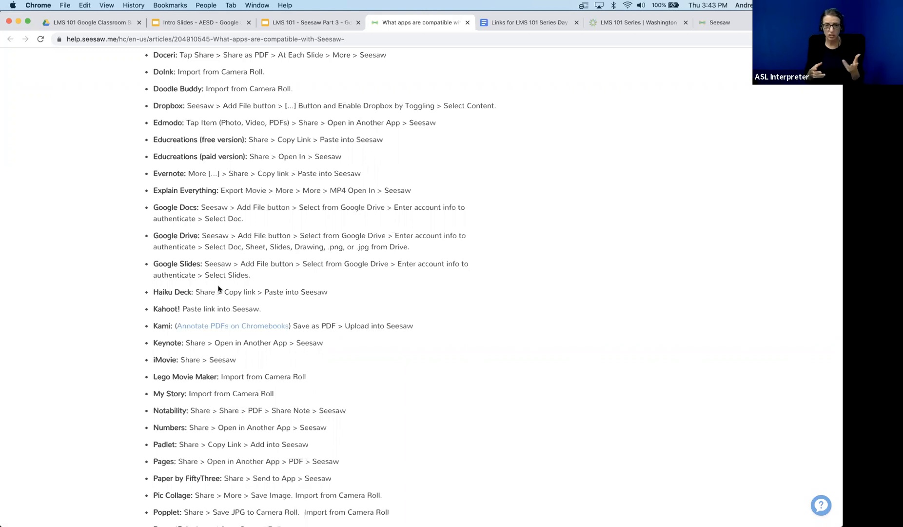
scroll(218, 289, "down", 5)
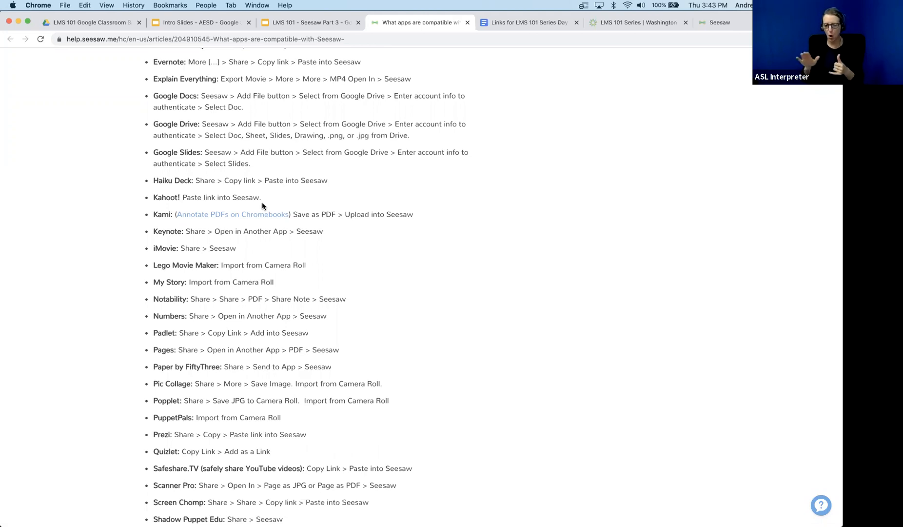
scroll(263, 204, "down", 3)
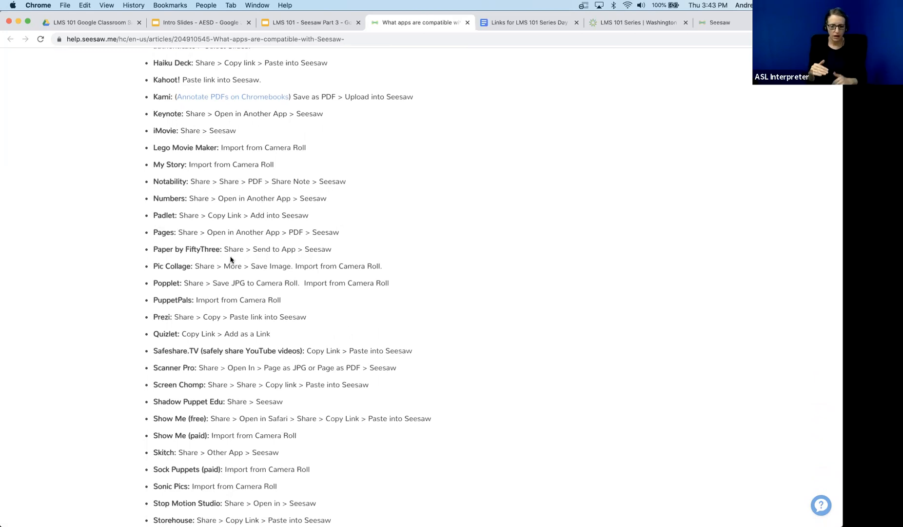
scroll(231, 259, "down", 6)
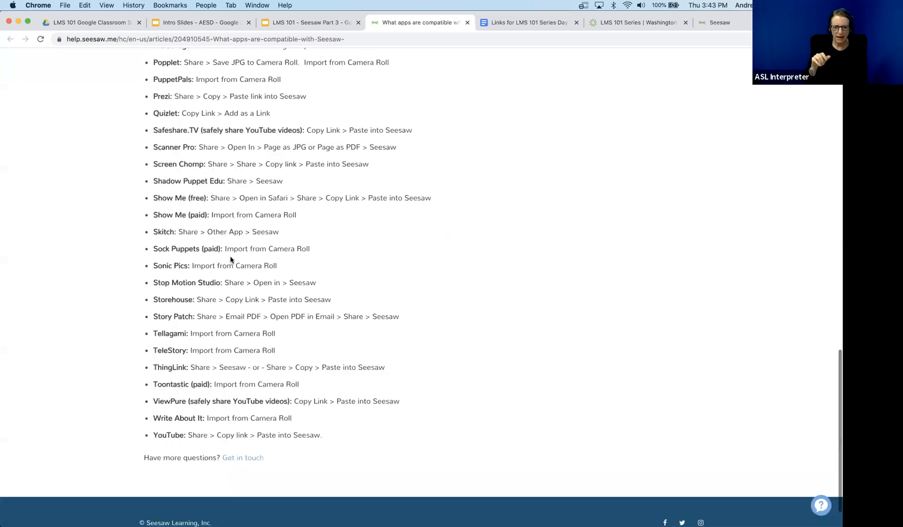
scroll(231, 259, "up", 2)
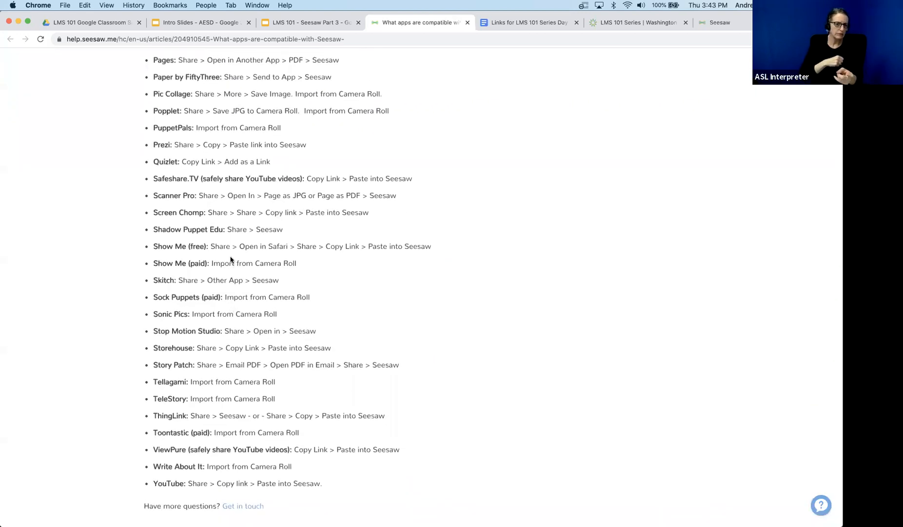
scroll(231, 259, "up", 20)
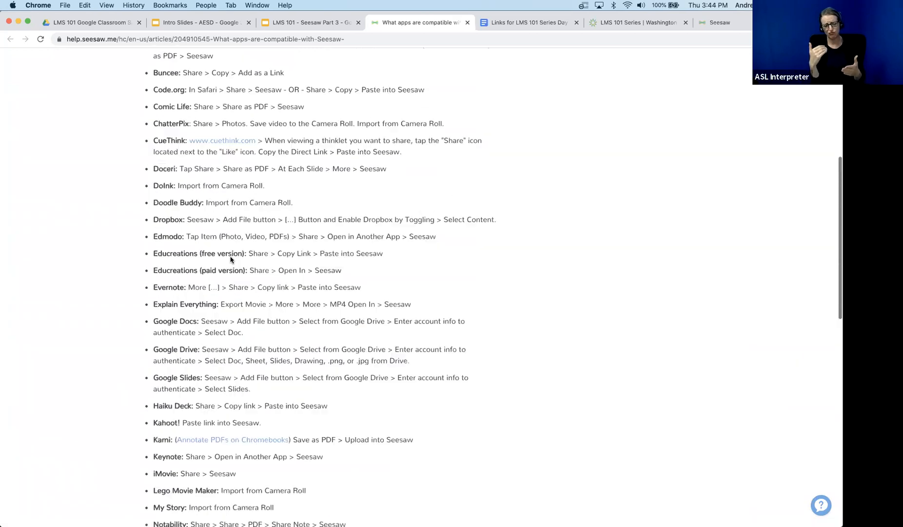
scroll(231, 259, "up", 1)
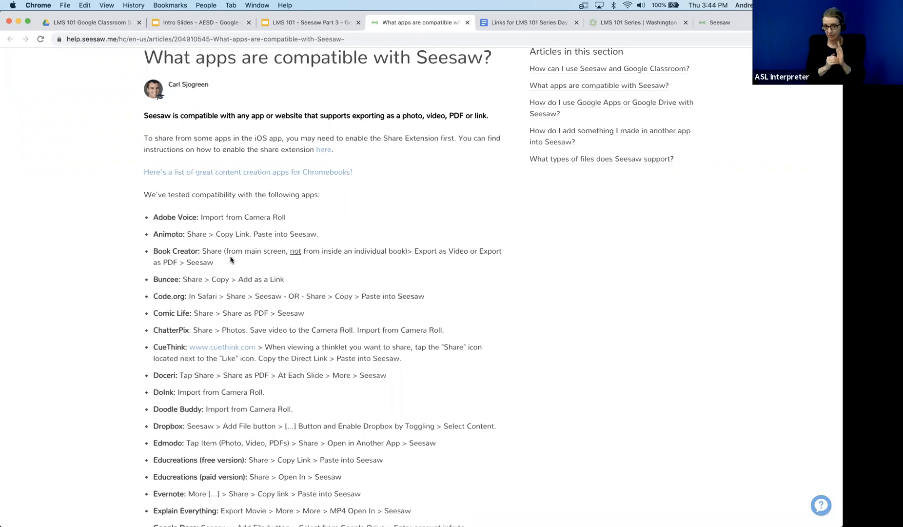
scroll(231, 259, "down", 2)
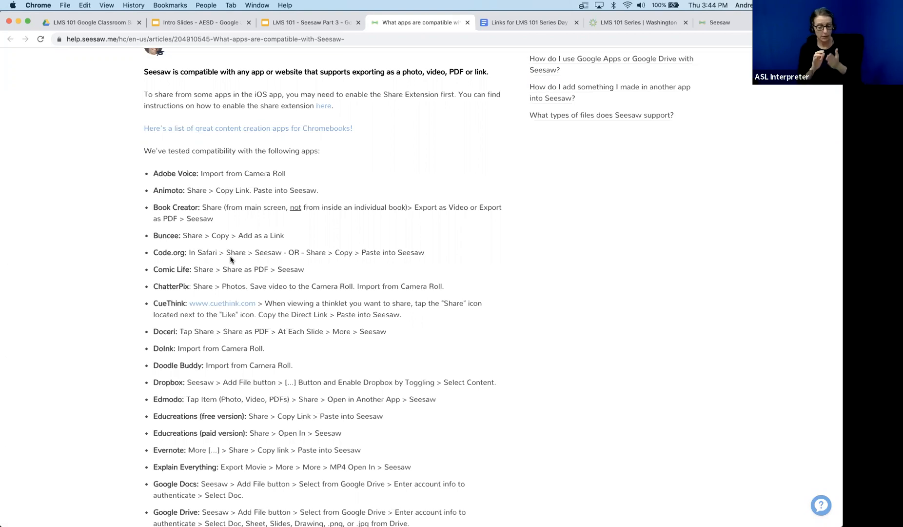
scroll(231, 259, "down", 5)
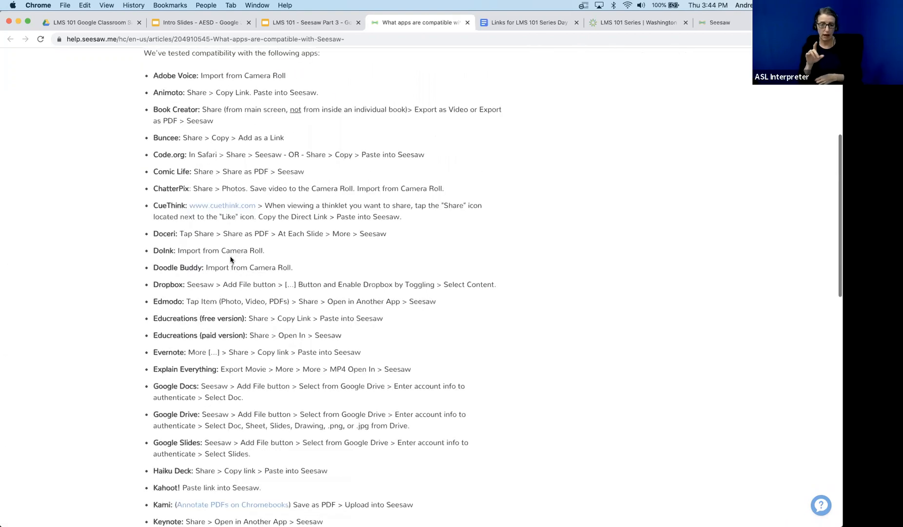
scroll(232, 258, "down", 4)
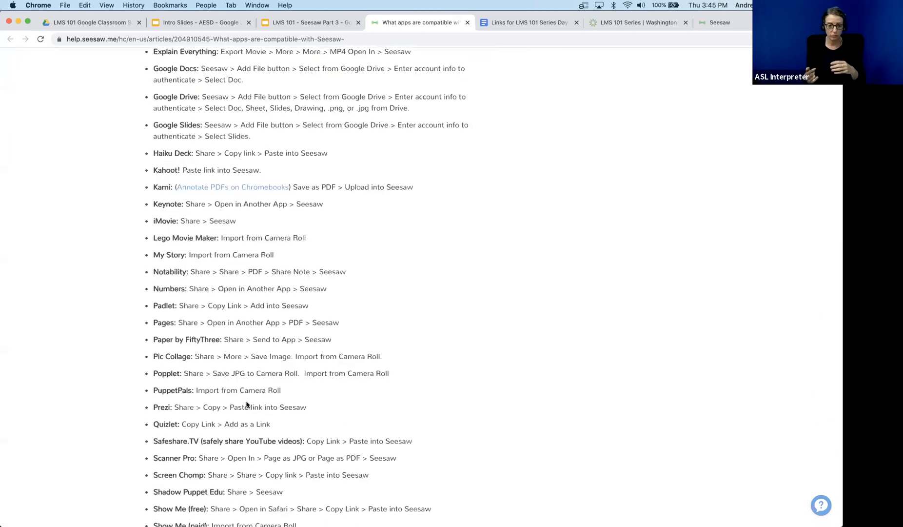
scroll(244, 403, "down", 1)
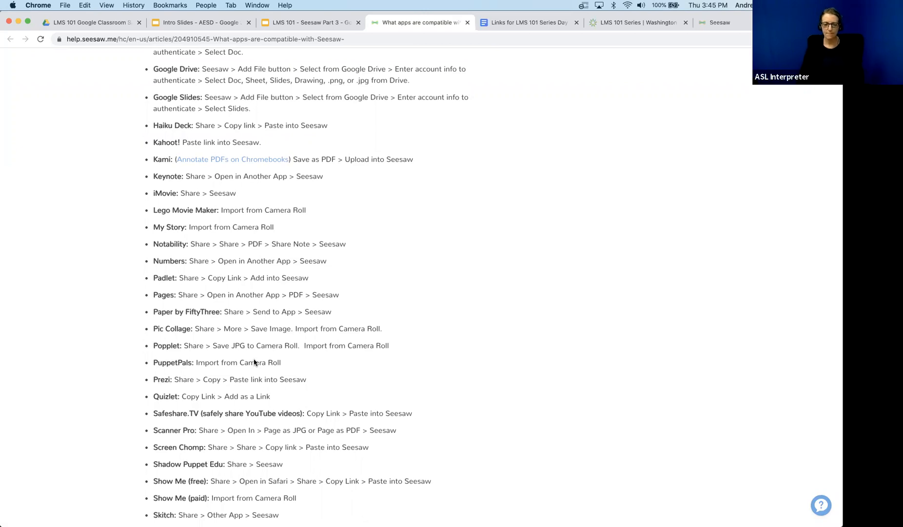
scroll(254, 362, "down", 1)
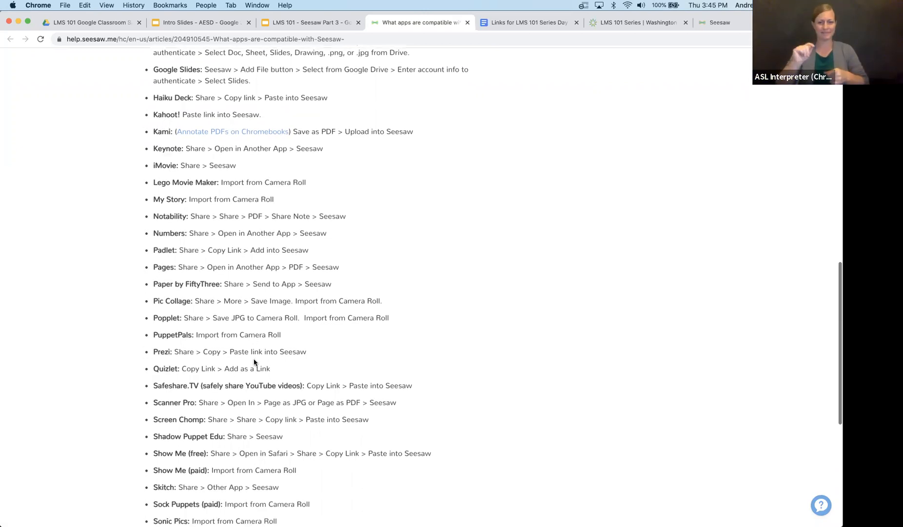
scroll(254, 361, "up", 3)
scroll(254, 361, "up", 10)
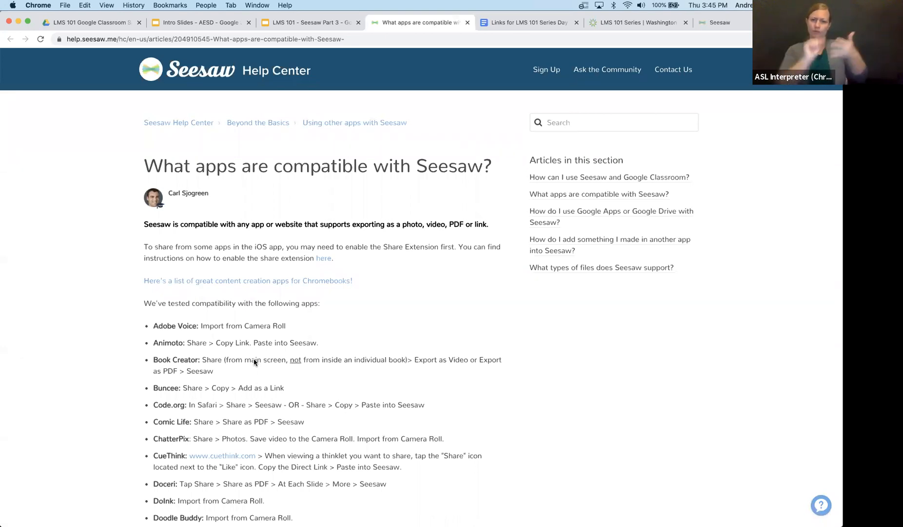
Open Washington's OER Commons link from the Resources slide and review the hub page through its Continuous Learning Collections.
left_click(341, 23)
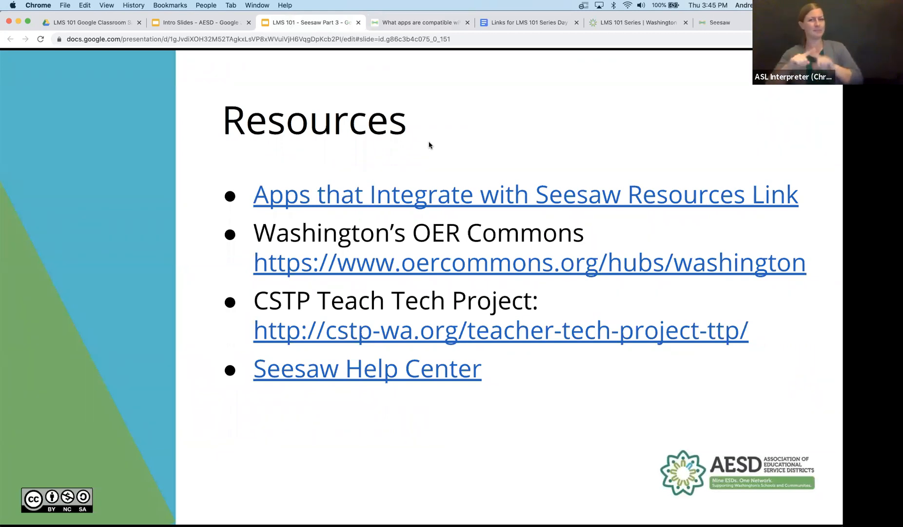
left_click(401, 259)
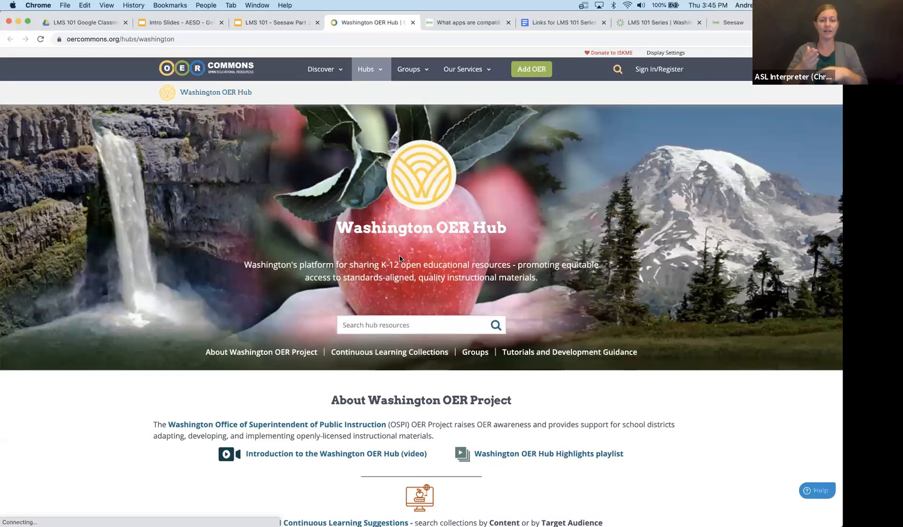
scroll(400, 259, "down", 3)
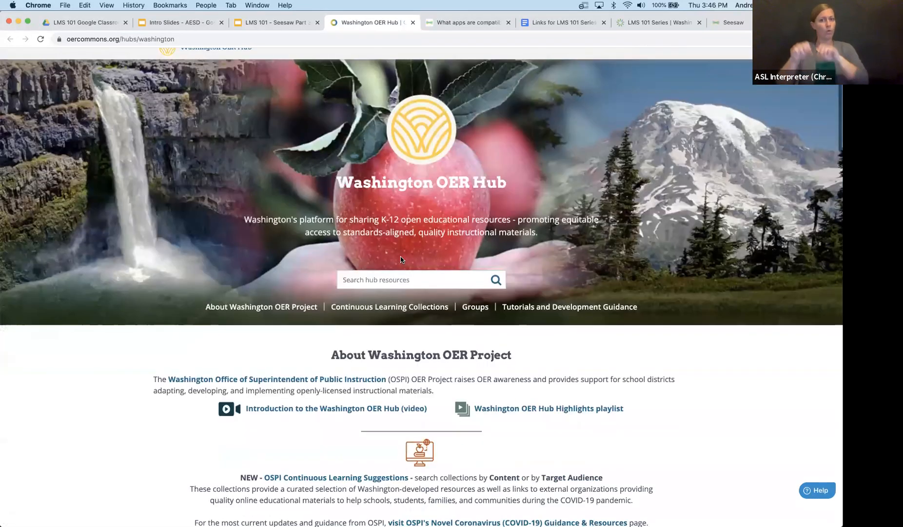
scroll(401, 259, "down", 5)
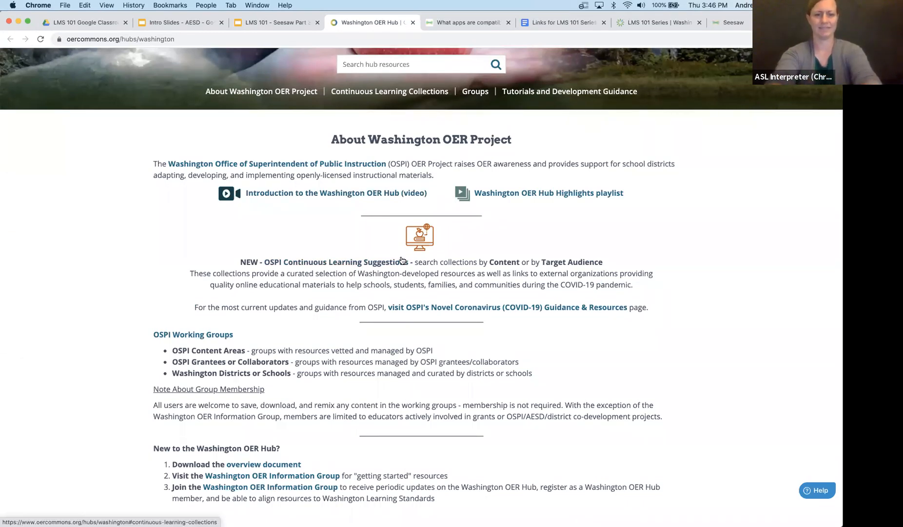
scroll(401, 260, "down", 1)
scroll(402, 260, "down", 5)
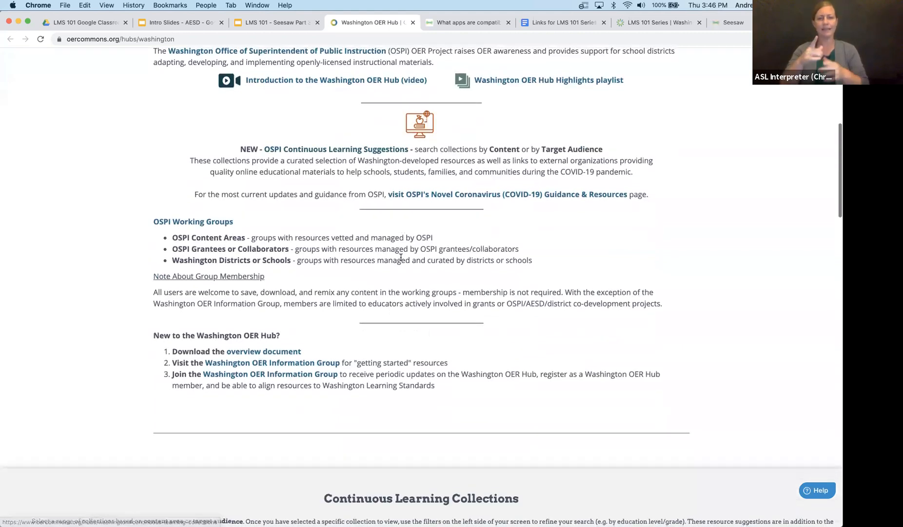
scroll(402, 259, "down", 5)
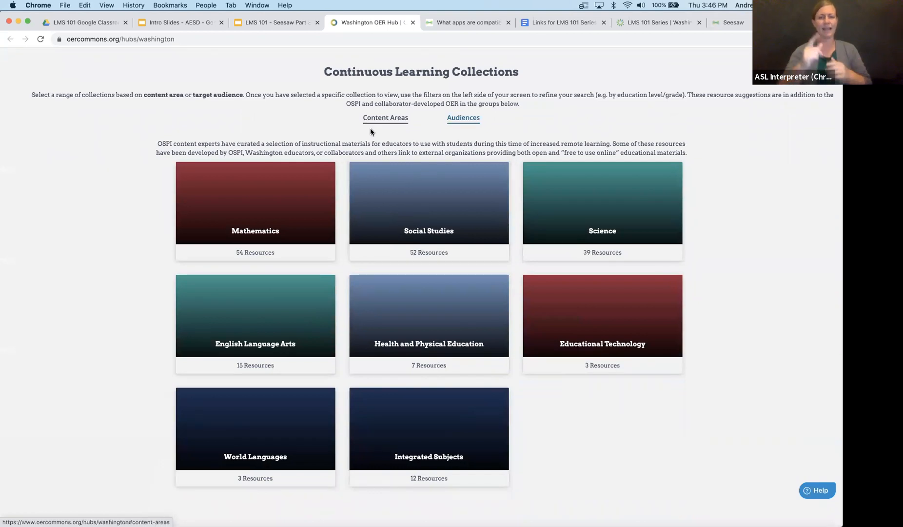
Compare the Continuous Learning Collections by Audiences and by Content Areas, ending back at the start of the hub page.
left_click(457, 123)
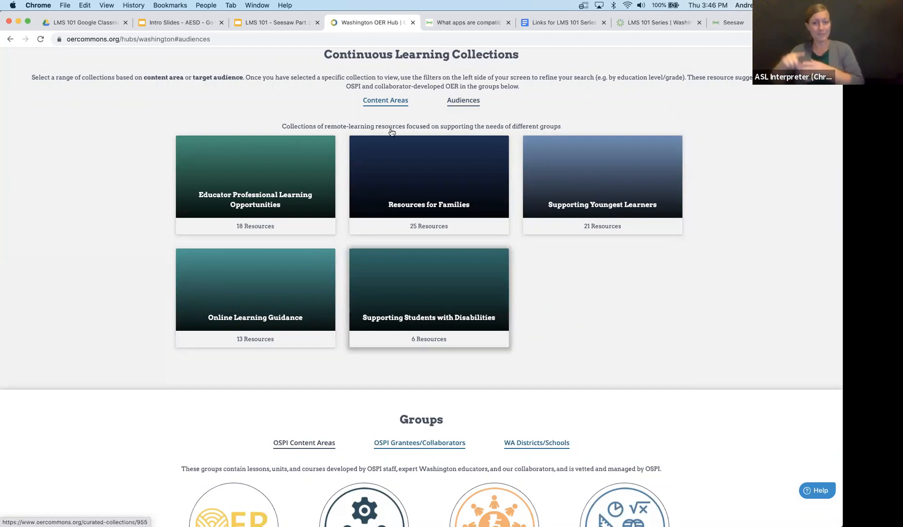
left_click(390, 100)
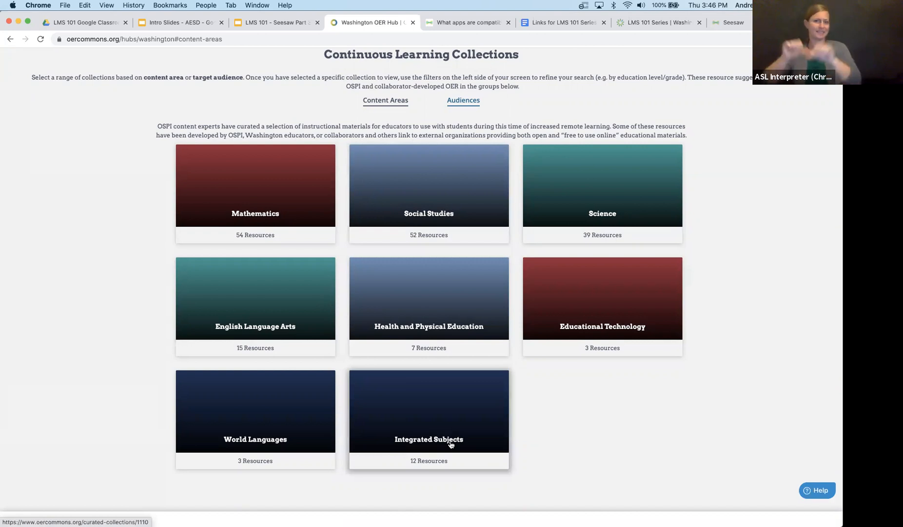
scroll(451, 443, "down", 3)
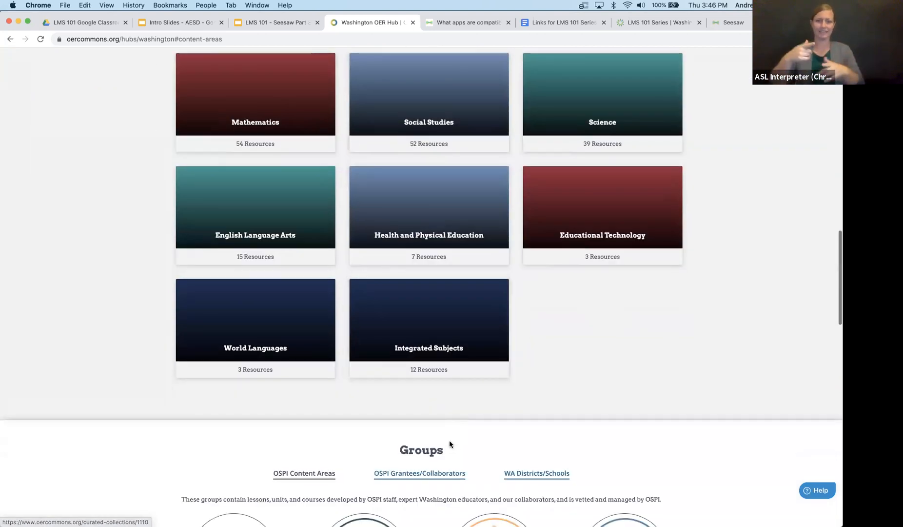
scroll(450, 444, "up", 2)
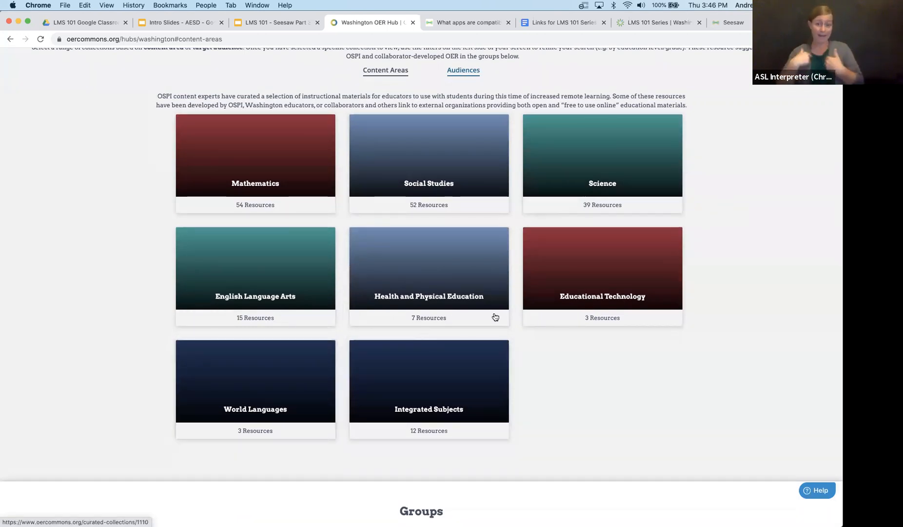
scroll(495, 317, "up", 5)
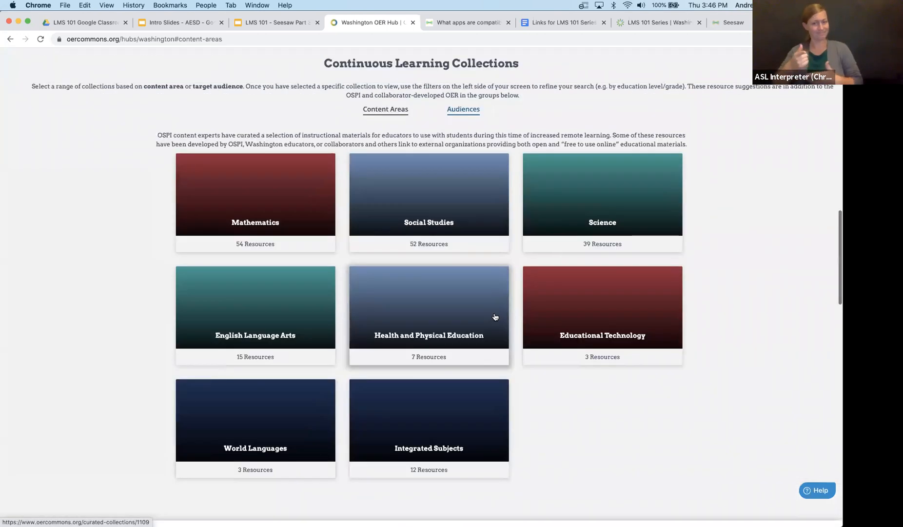
scroll(495, 317, "up", 15)
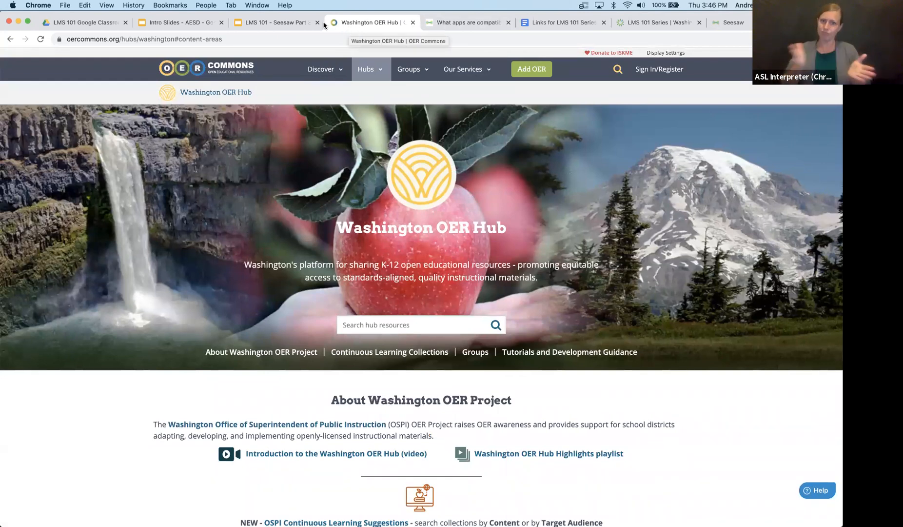
Open the Seesaw Help Center from the Resources slide and view its Families help category.
left_click(292, 21)
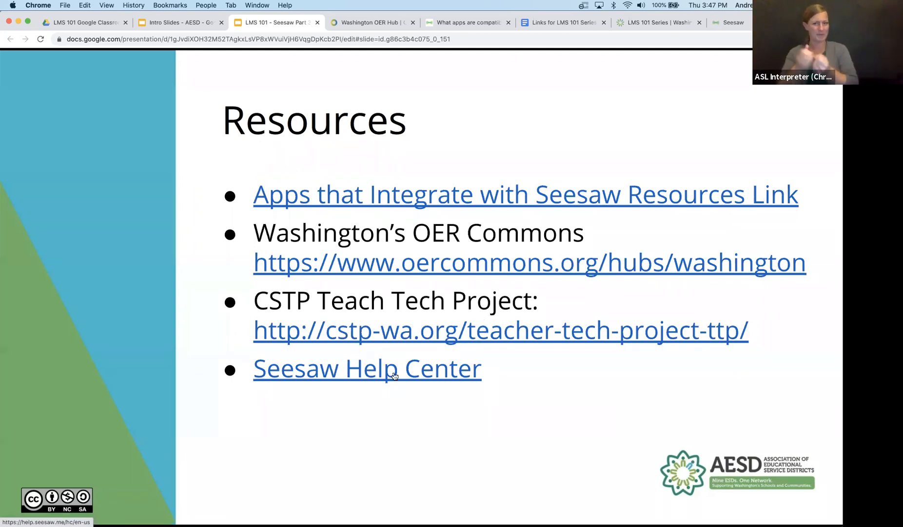
left_click(355, 377)
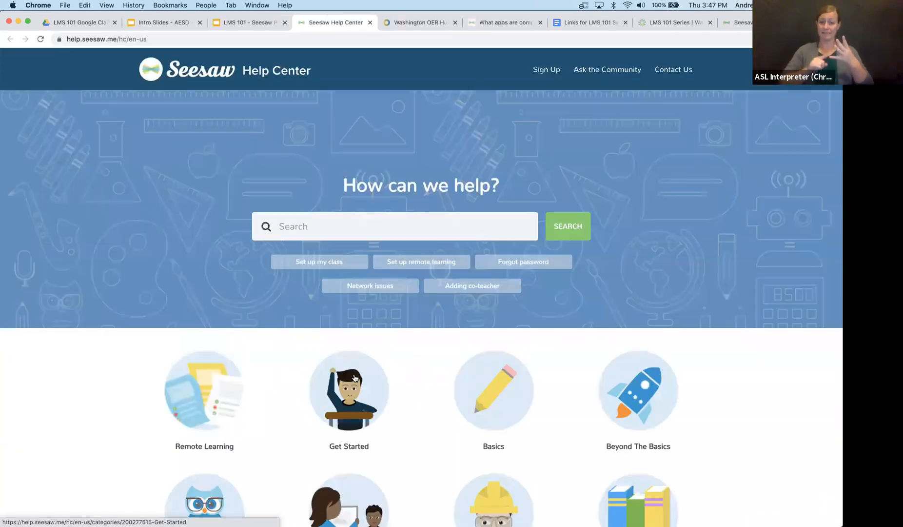
scroll(354, 377, "down", 5)
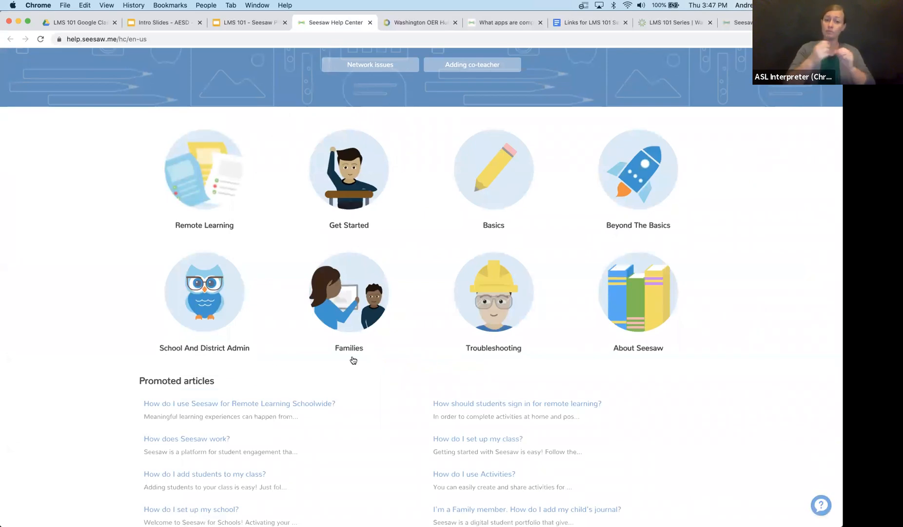
left_click(357, 291)
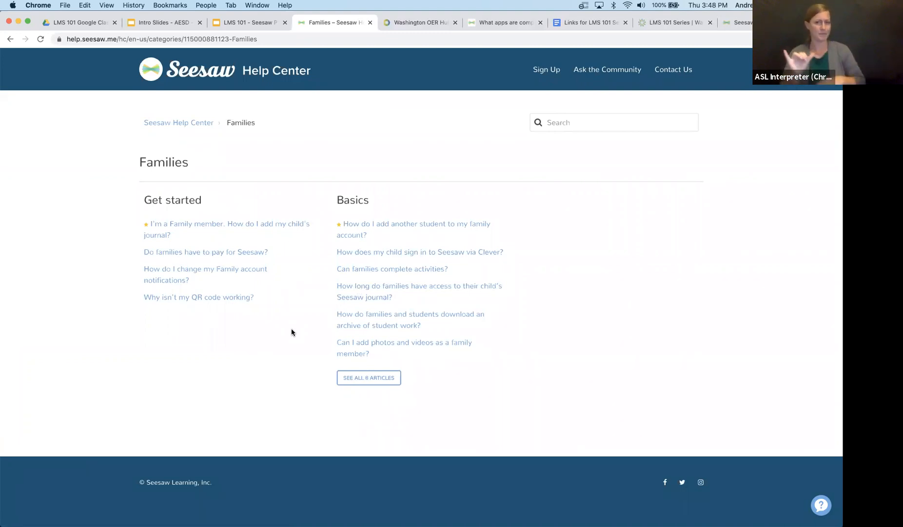
Return to the LMS 101 Seesaw Part 3 slides, advance to the Student and Parent Communication slide, and exit the presentation view.
left_click(257, 22)
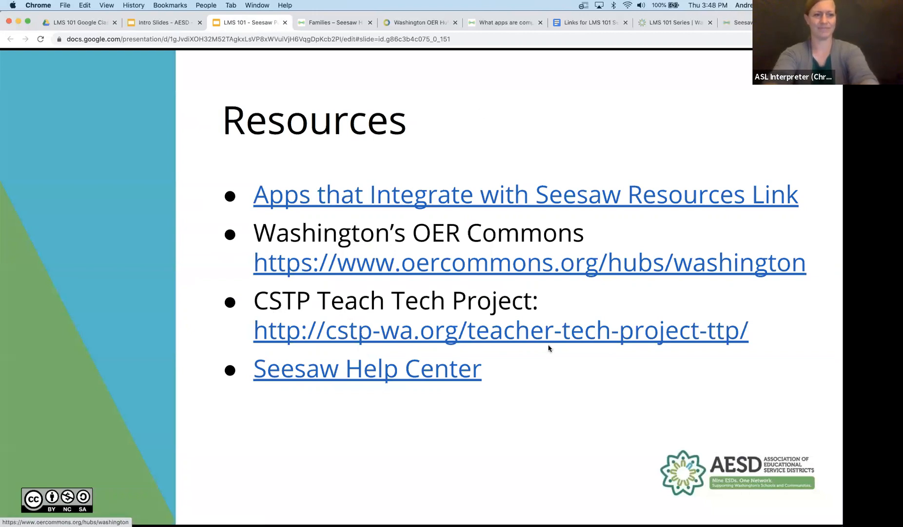
left_click(556, 377)
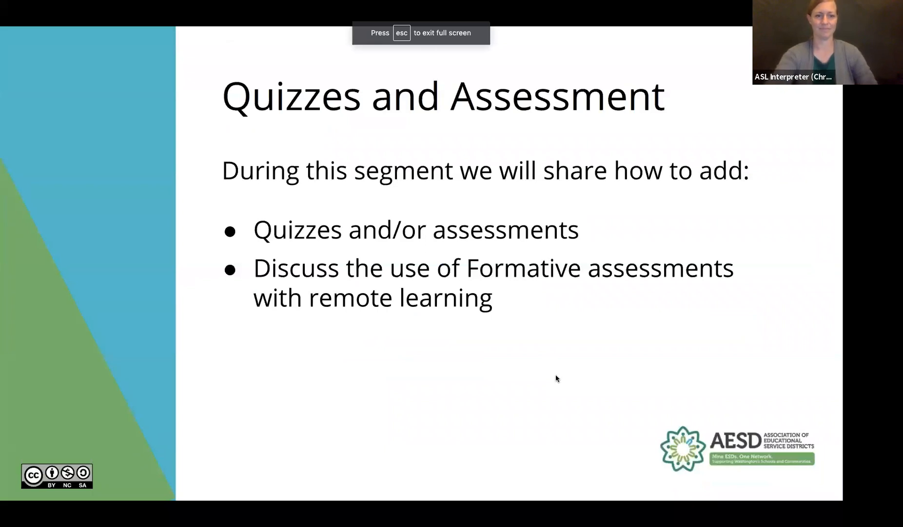
left_click(556, 378)
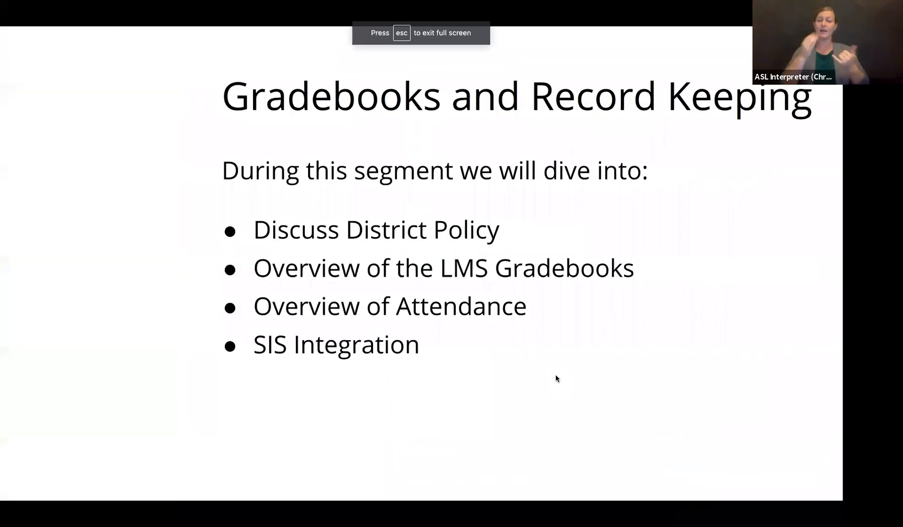
key("Right")
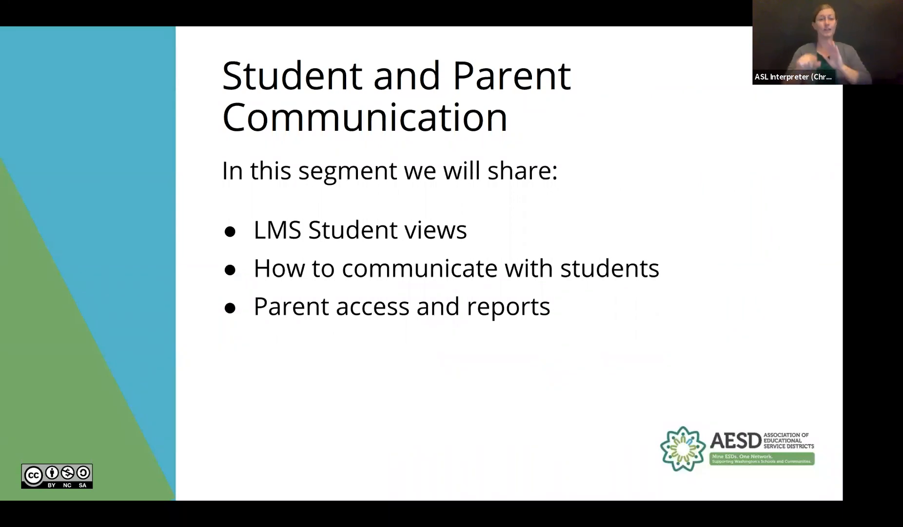
key("Escape")
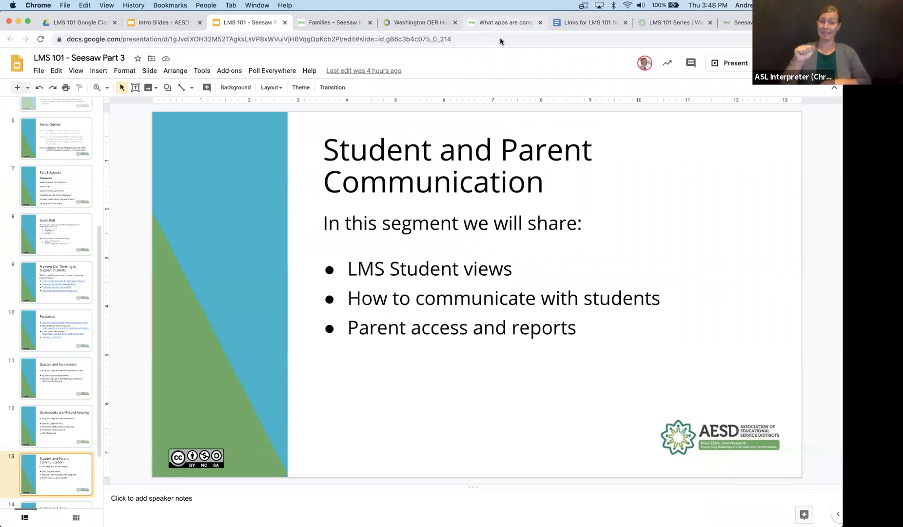
Log in from the Seesaw website, open the Skills area of the LMS 101 - Seesaw class and start a new skill.
left_click(741, 23)
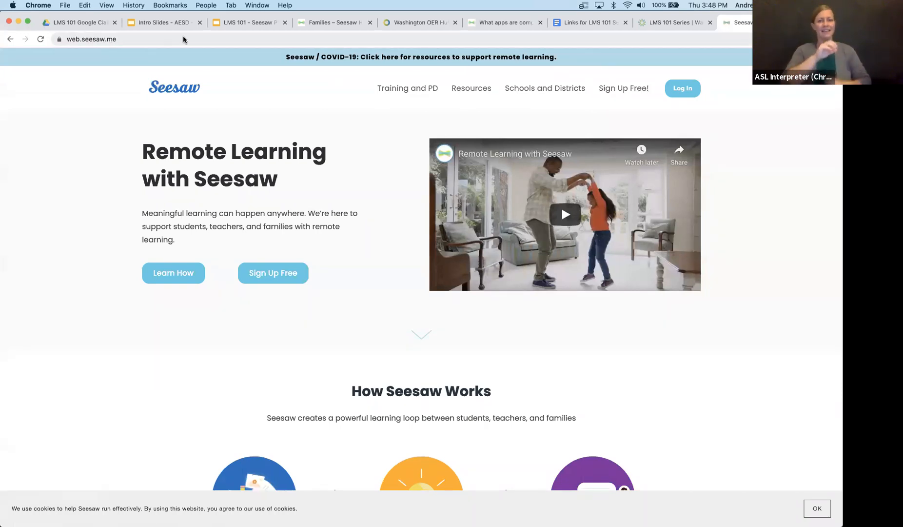
left_click(684, 94)
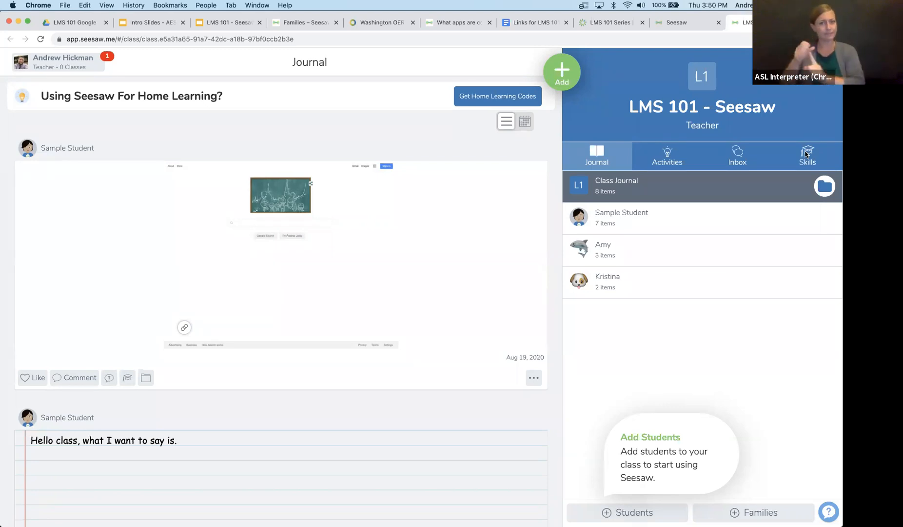
left_click(806, 154)
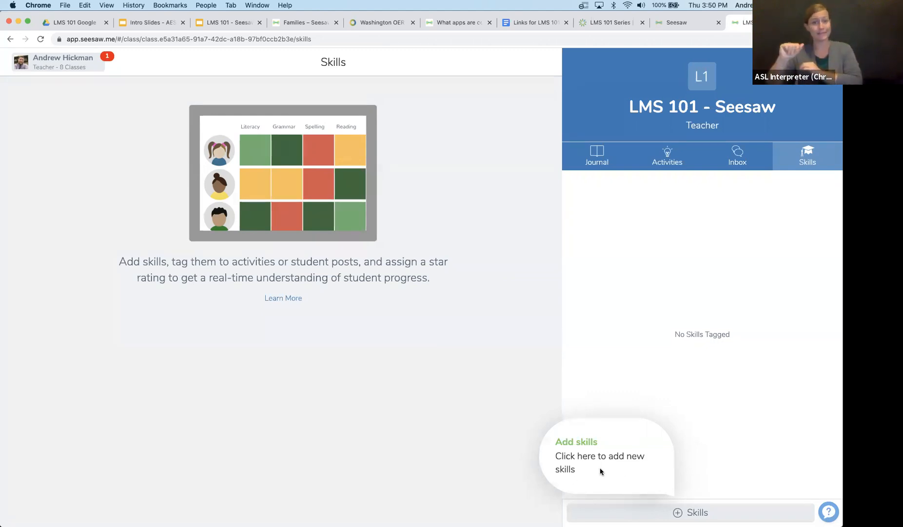
left_click(666, 509)
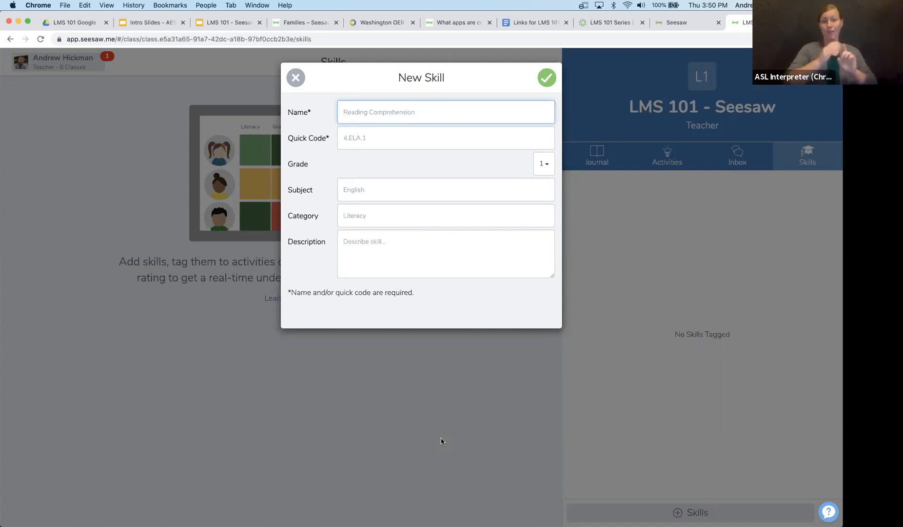
Enter Reading Comprehension as the new skill's name and 4.ELA.1 as its quick code.
type("Reading Comprehension")
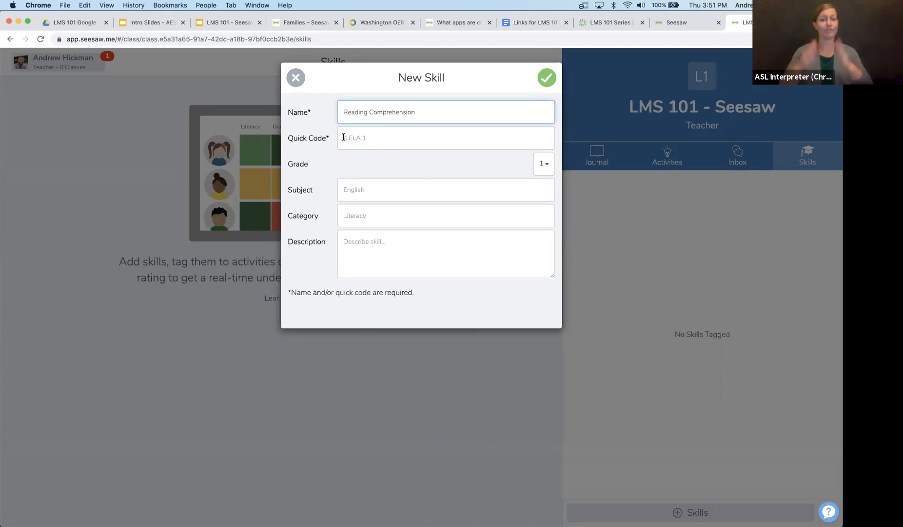
left_click(368, 138)
type("4.ELA.1")
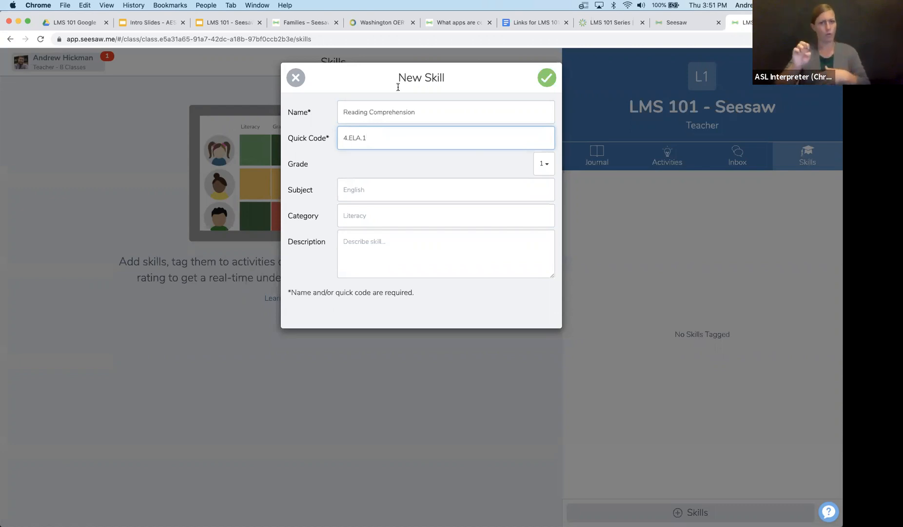
Replace the new skill's name with Operations and its quick code with 4.OA.3a.
left_click_drag(415, 112, 283, 107)
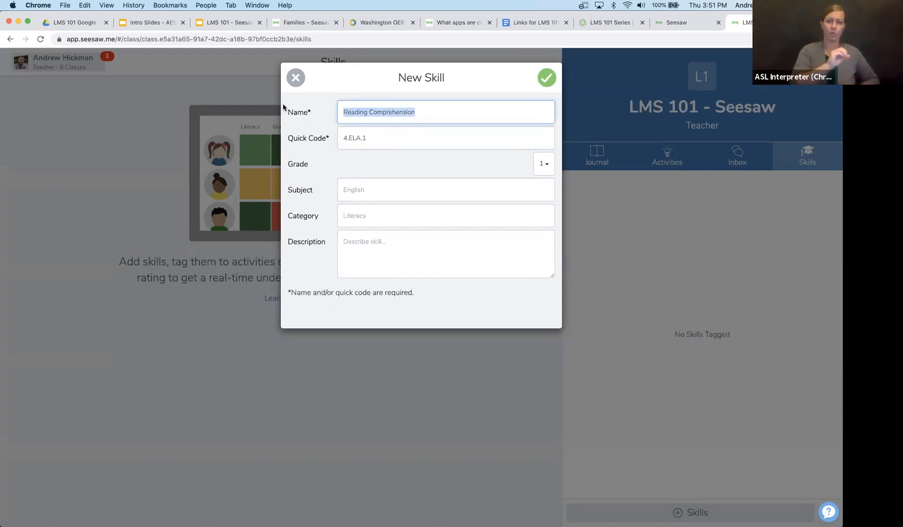
type("Operati")
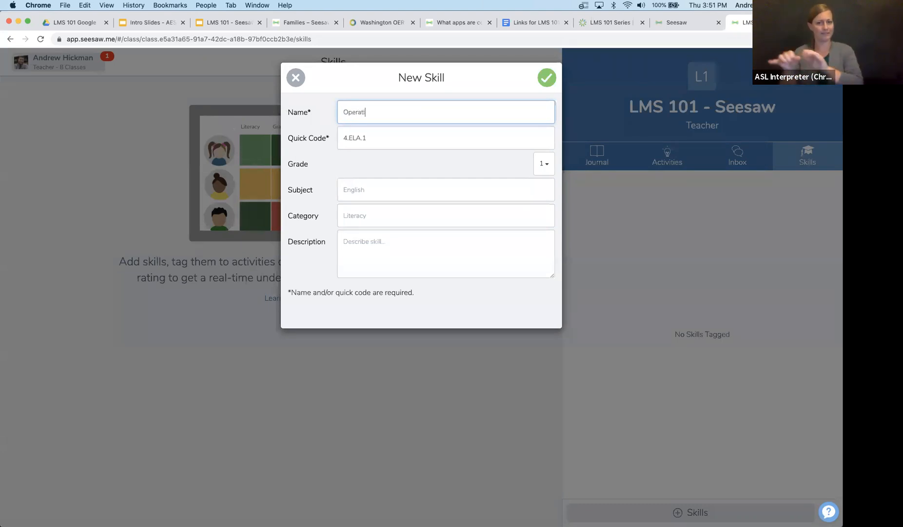
type("ons")
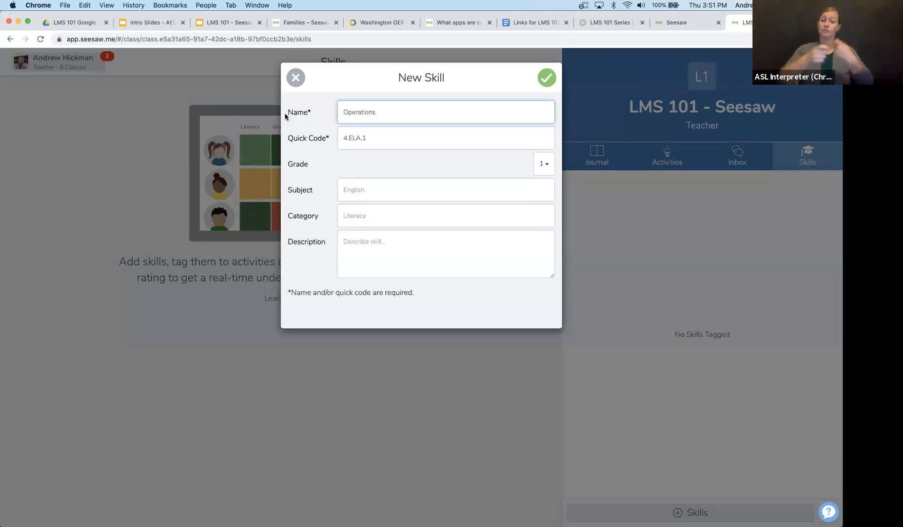
left_click(368, 131)
left_click_drag(377, 136, 319, 136)
type("4.O")
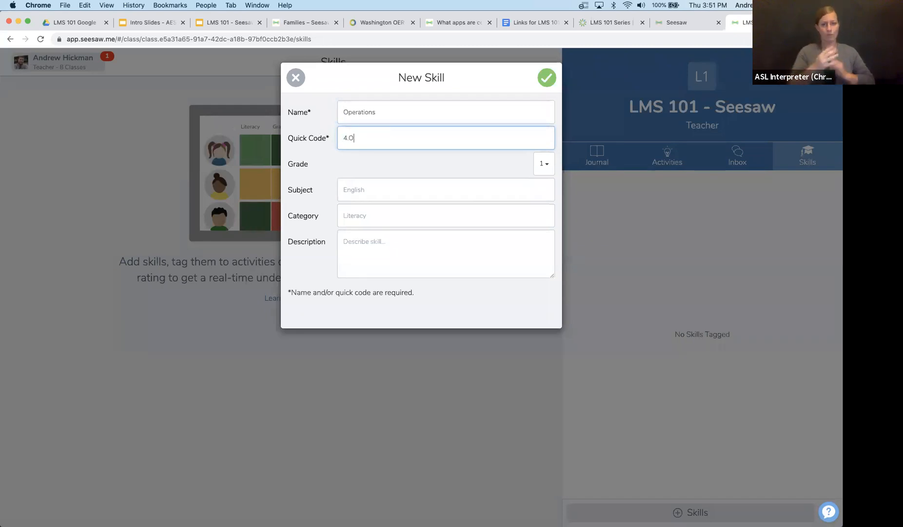
type("A.")
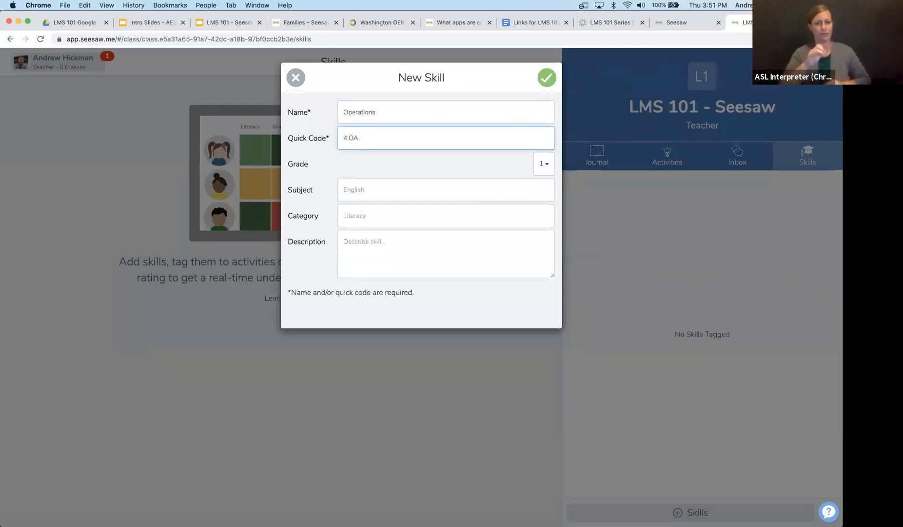
type("3a")
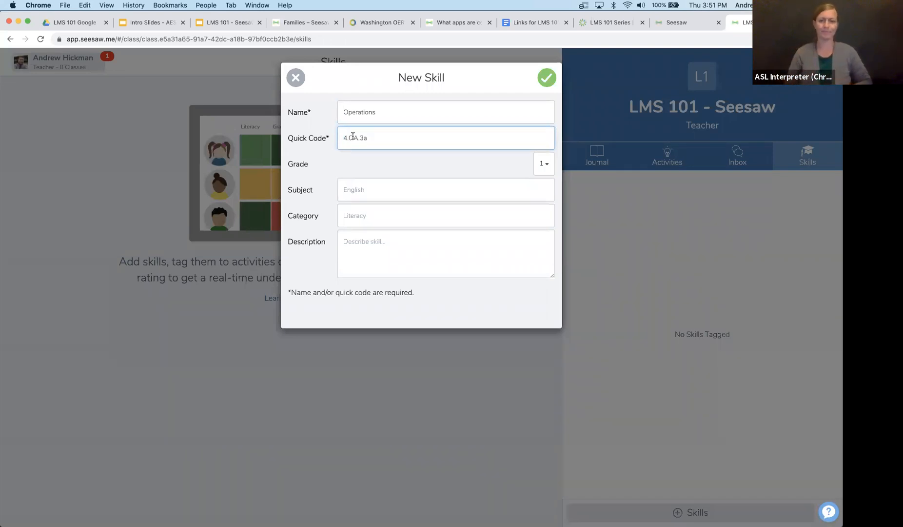
Set the new skill's subject to Mathematics and its category to OA.
left_click(372, 190)
type("Mathematics")
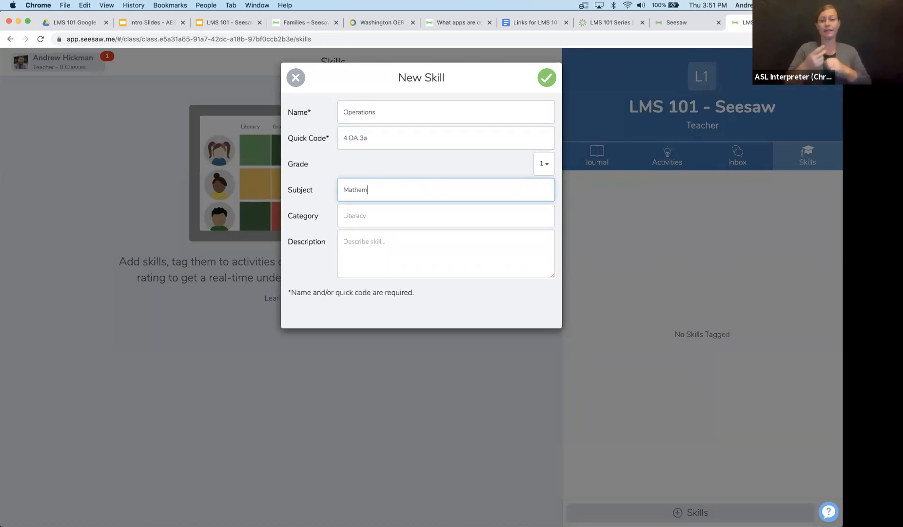
left_click(378, 213)
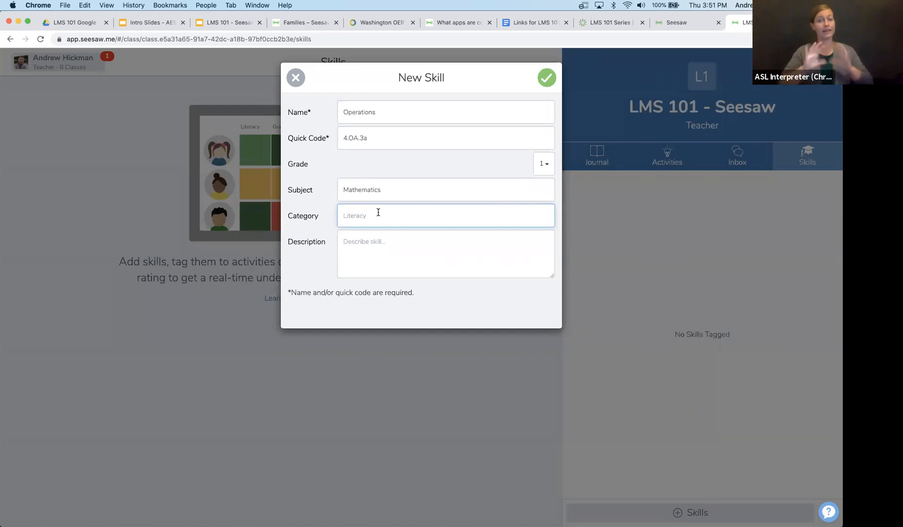
type("OA")
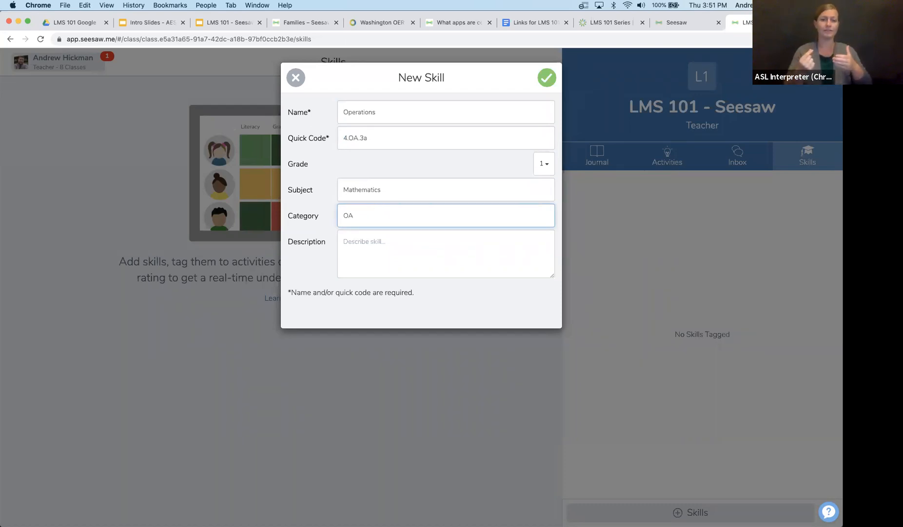
Enter the skill description "Solve multistep word problems with whole numbers having whole number answers using any of the four operations.".
left_click(388, 249)
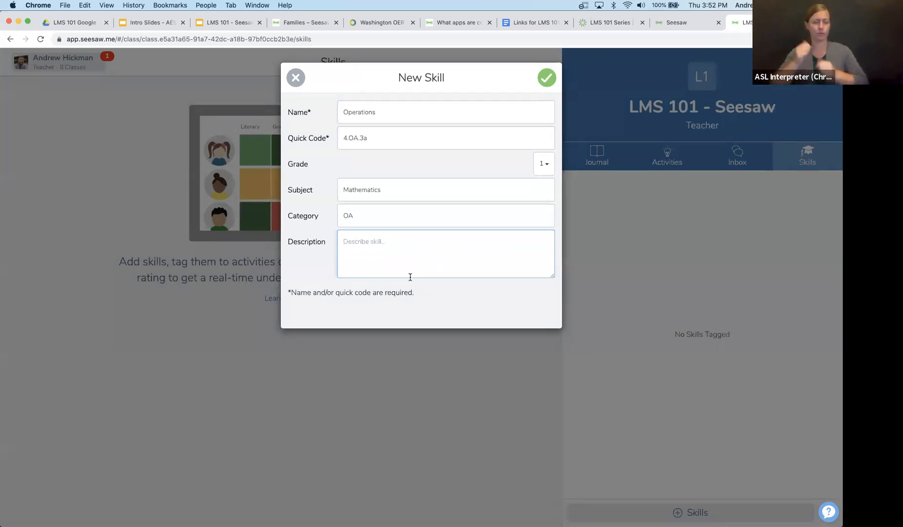
type("Solve ")
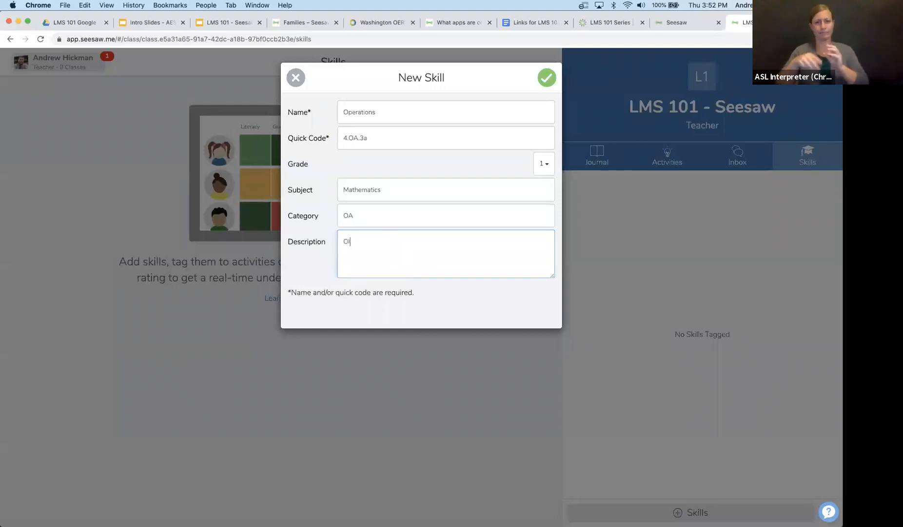
type("mult")
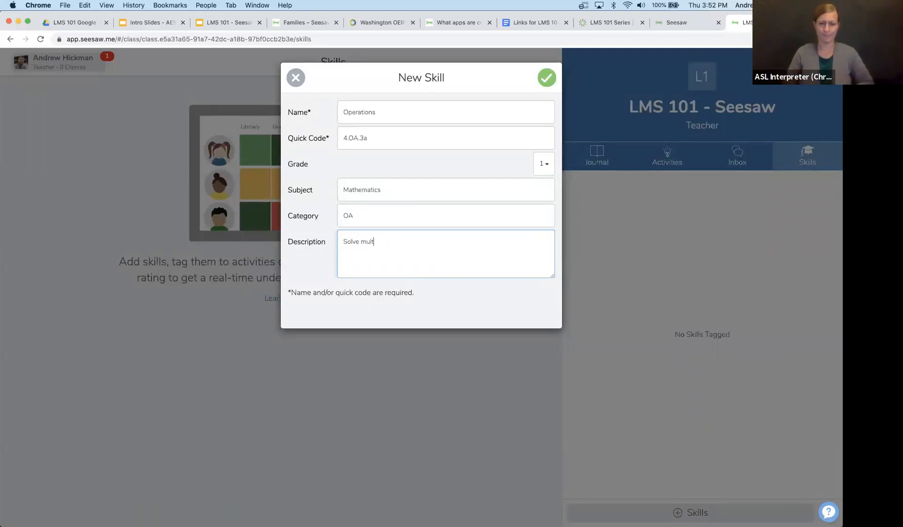
type("istep word problems ")
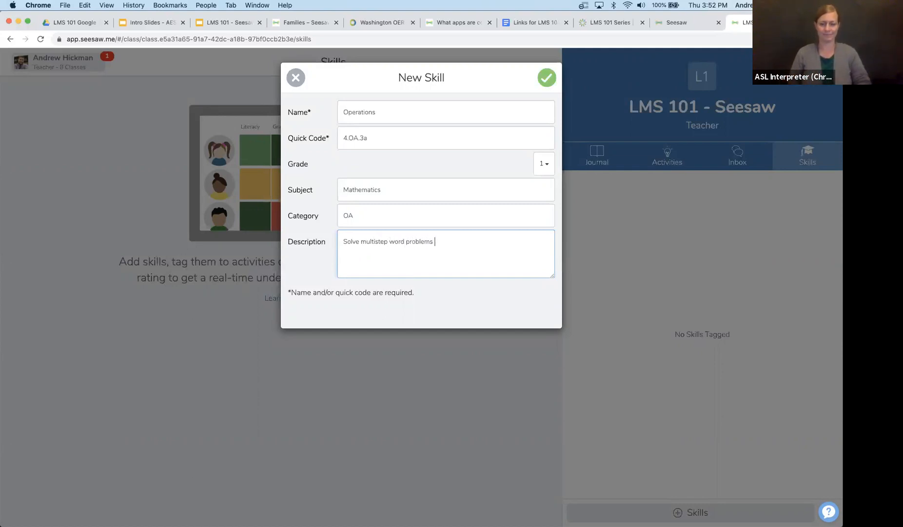
type("with")
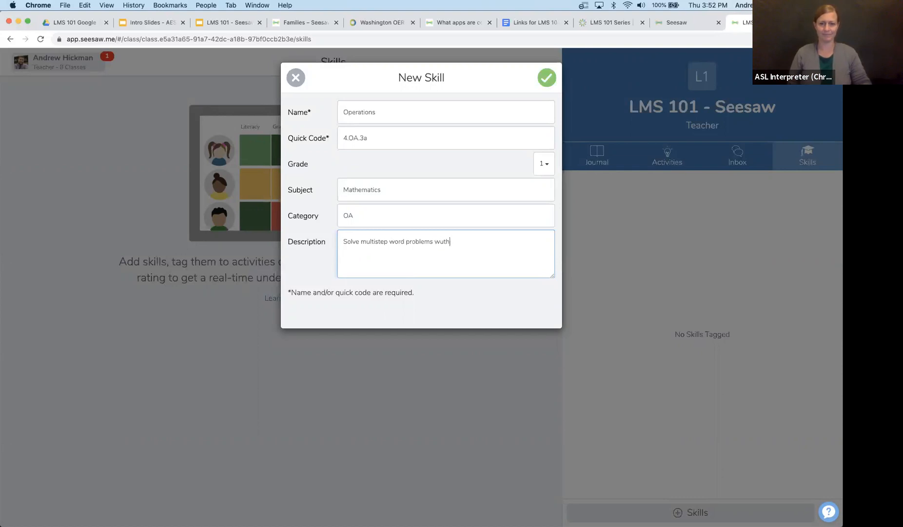
type(" whole numbers using")
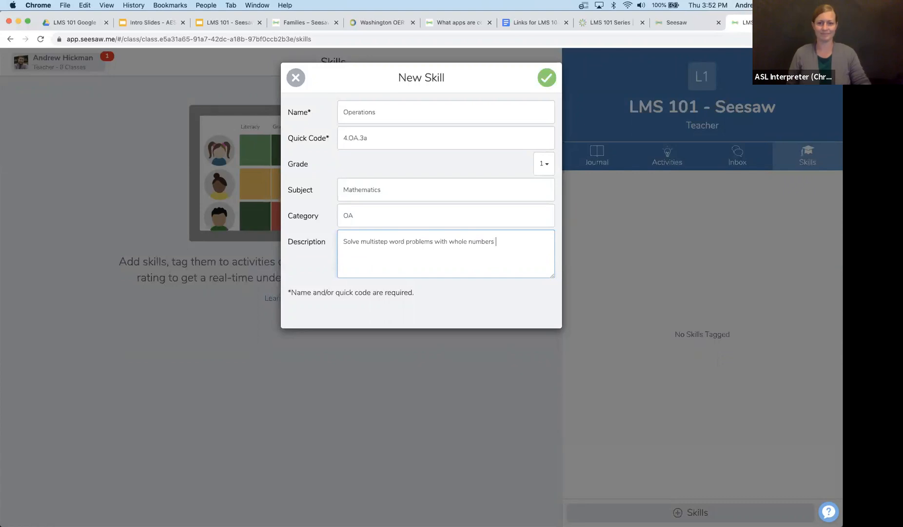
key("BackSpace")
key("BackSpace")
key("BackSpace")
type("having whole a")
type("number answers s")
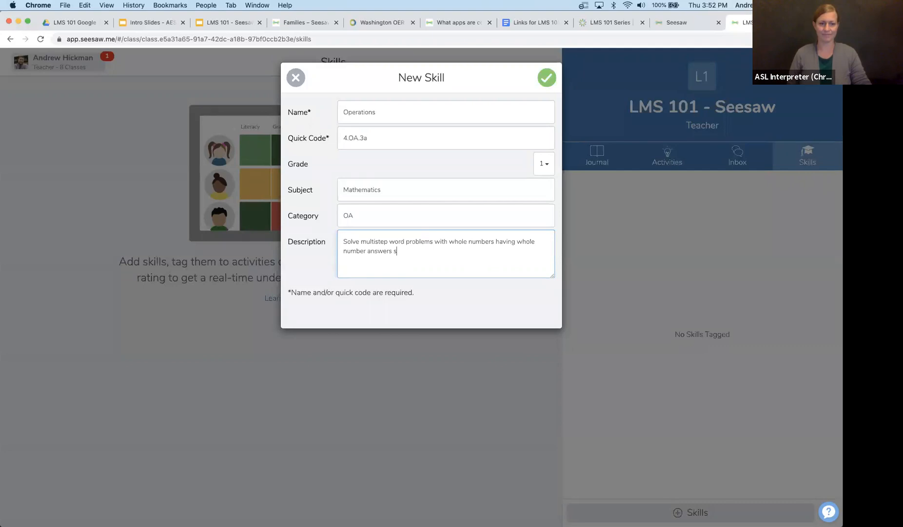
type("ome")
key("BackSpace")
key("BackSpace")
key("BackSpace")
key("BackSpace")
type("using an")
type("ny of t")
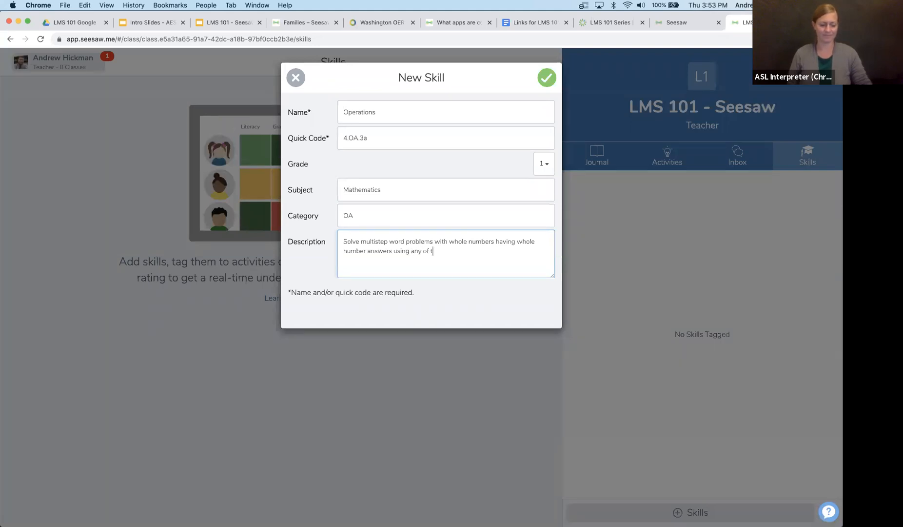
type("he four operations.")
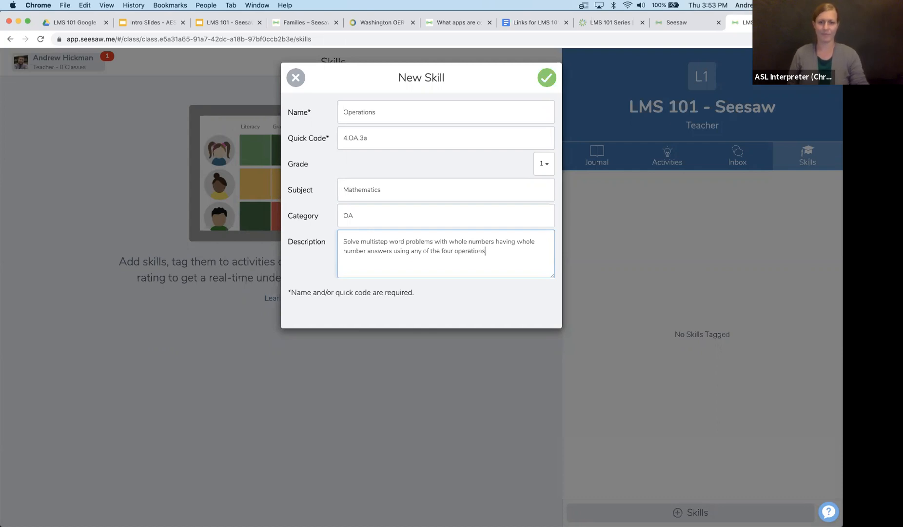
Shorten the skill's quick code to 4.OA.3 and rename the skill Math Word Problem.
left_click(368, 136)
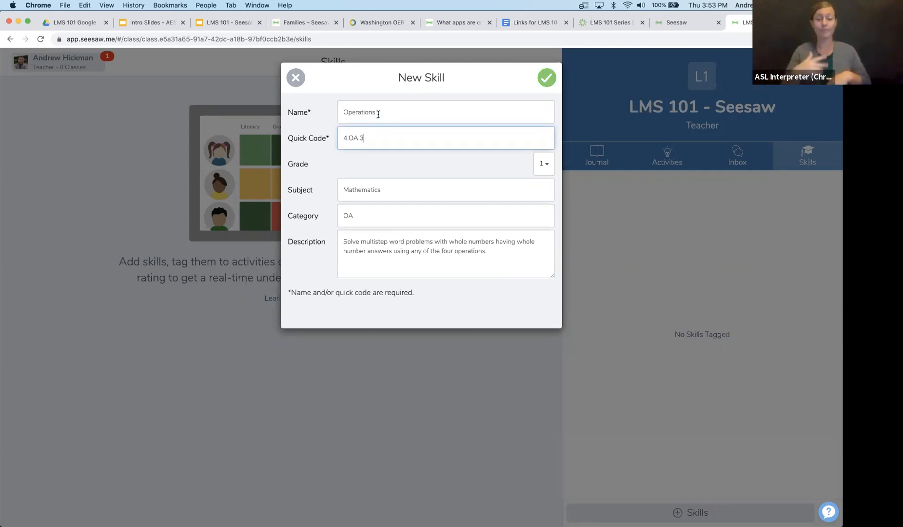
left_click_drag(379, 114, 325, 116)
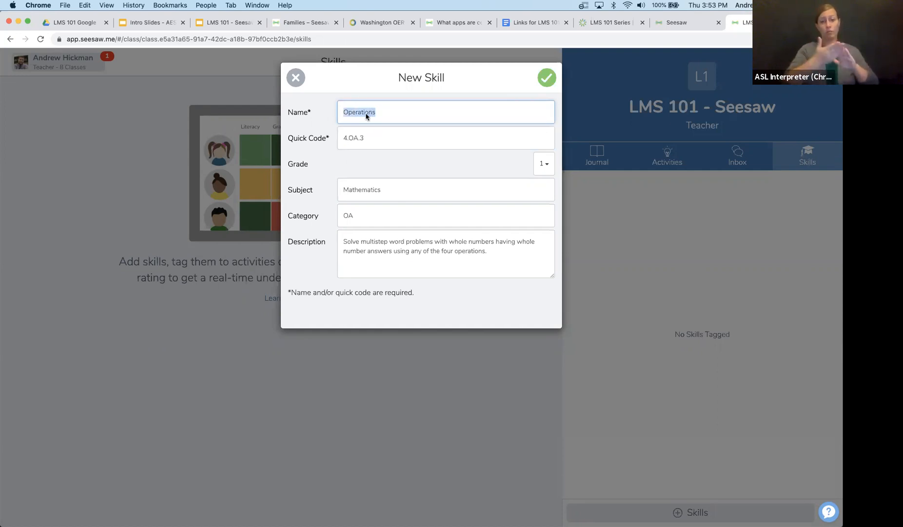
type("Math Word Problem")
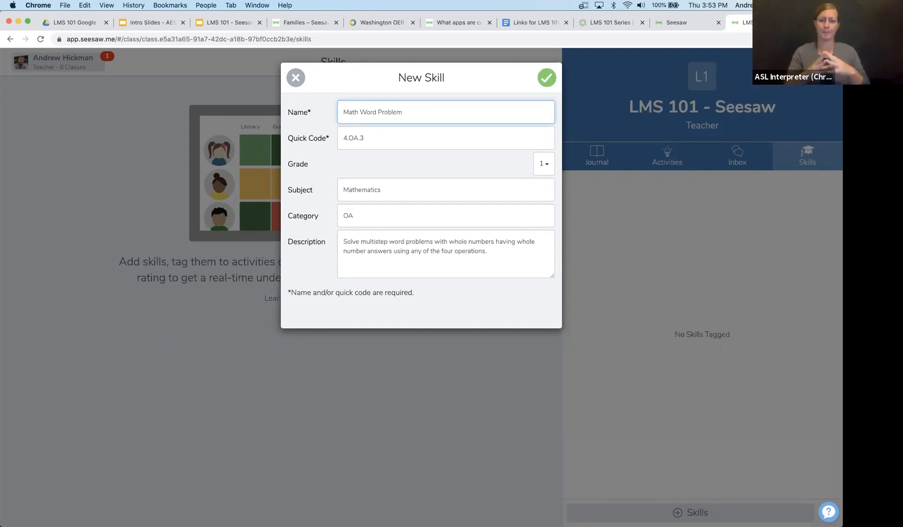
Set the Math Word Problem skill's grade to 4 and save the skill.
left_click(543, 166)
left_click(528, 263)
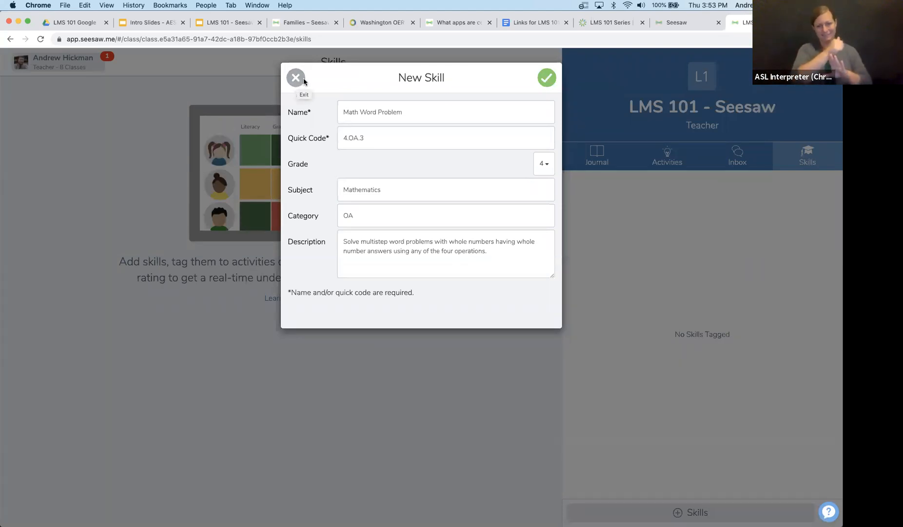
left_click(547, 77)
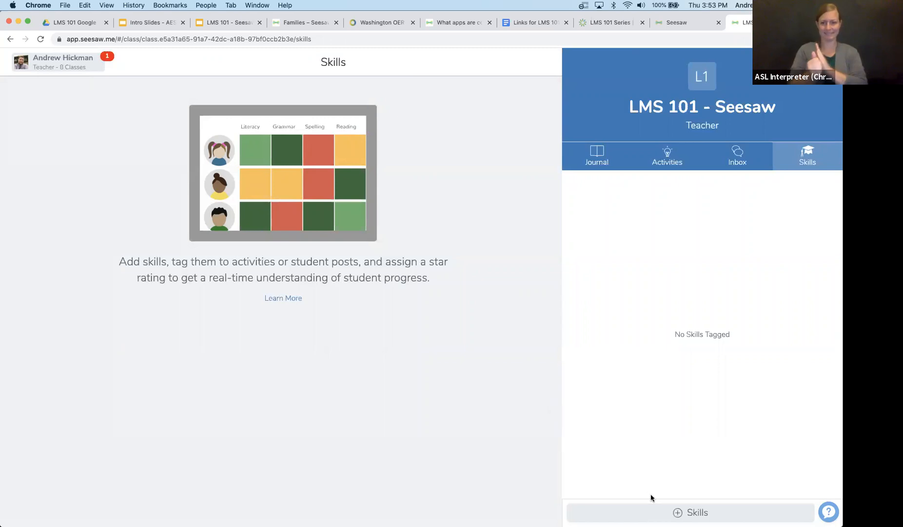
Start a new skill with the quick code 4.OA.2 and name it Multiply and Divide.
left_click(661, 514)
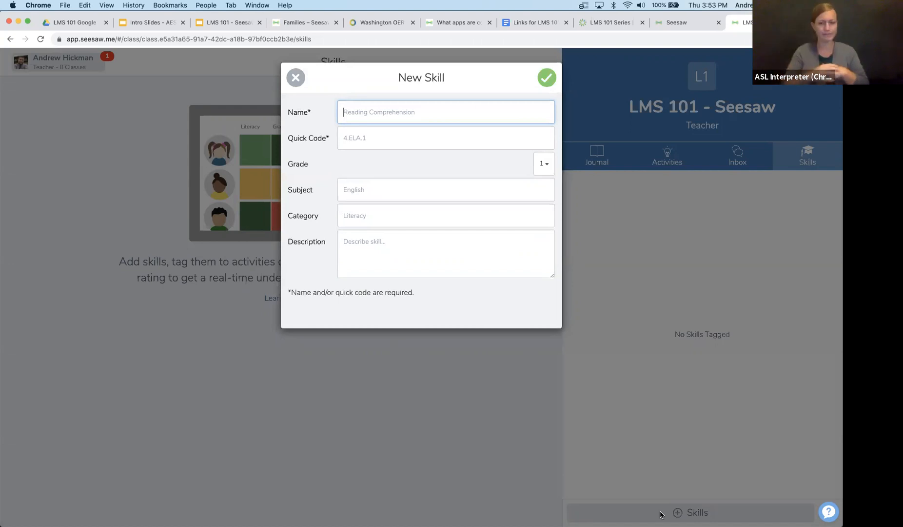
type("Math")
key("BackSpace")
left_click(380, 142)
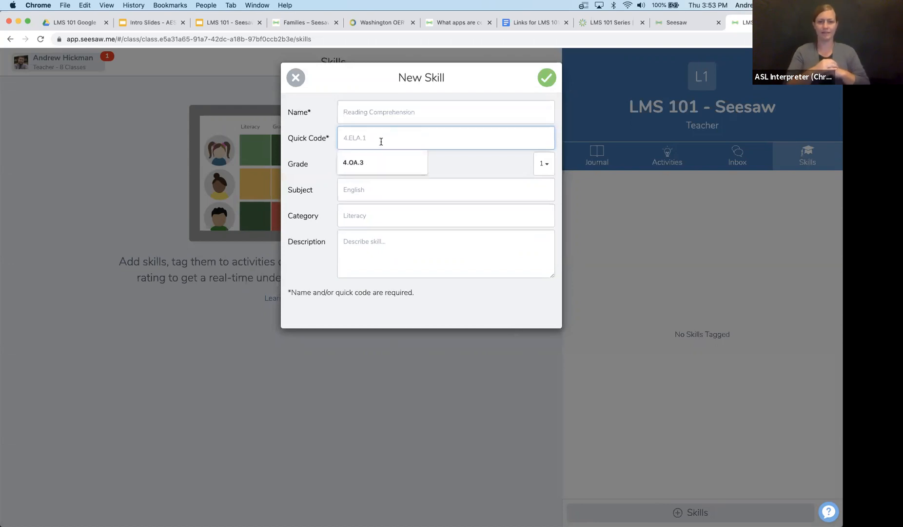
type("5")
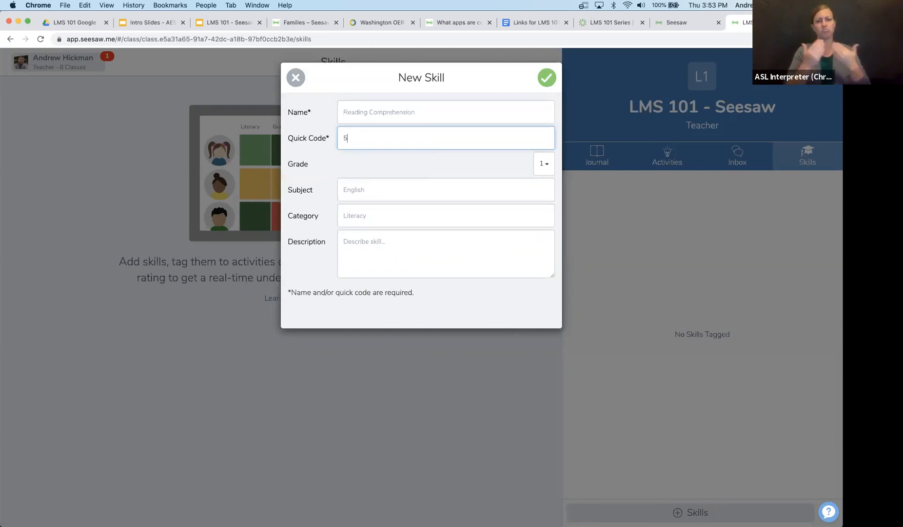
key("BackSpace")
type("4.O")
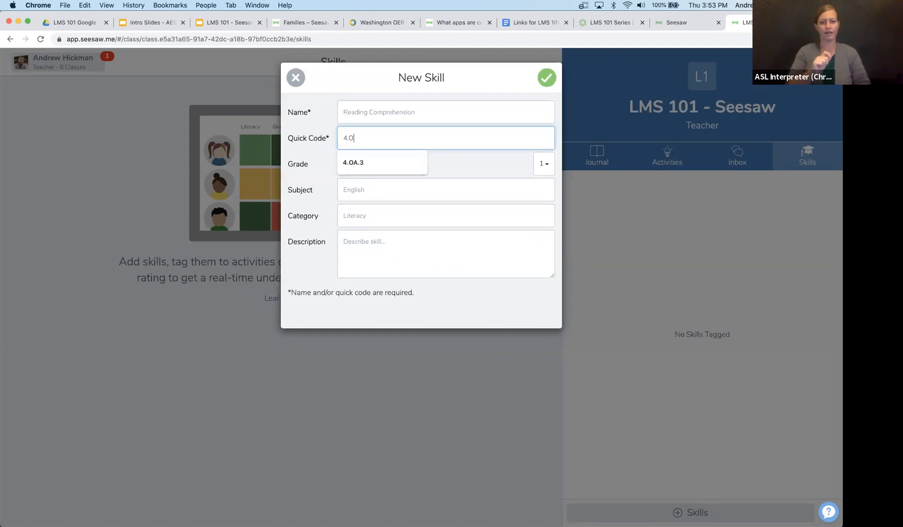
type("A.2")
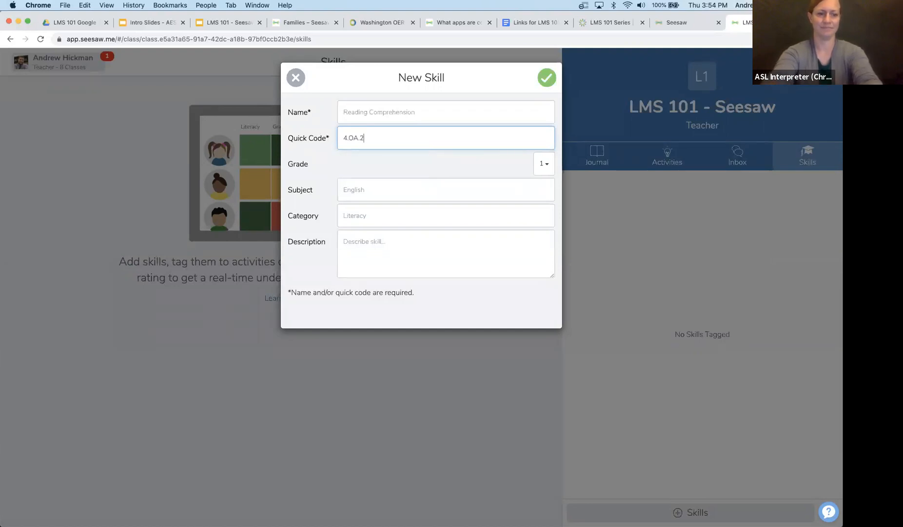
left_click(371, 118)
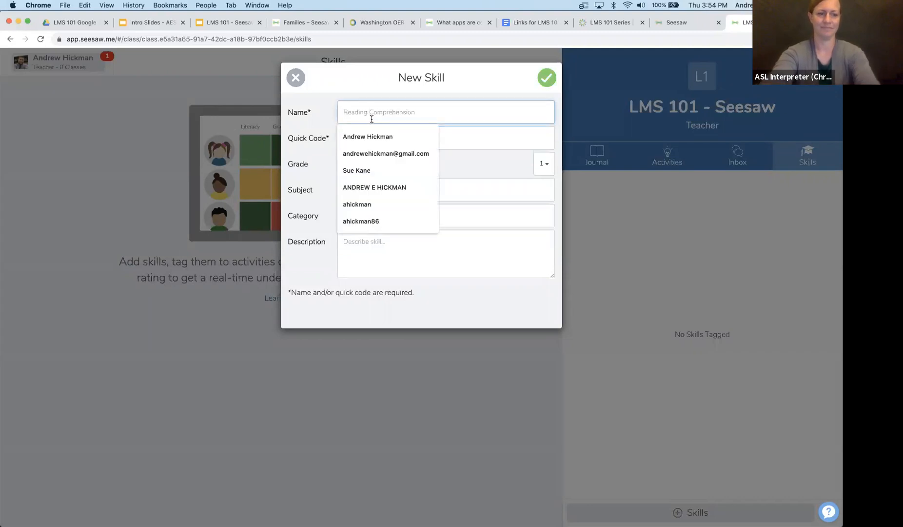
type("Multiply and Divid")
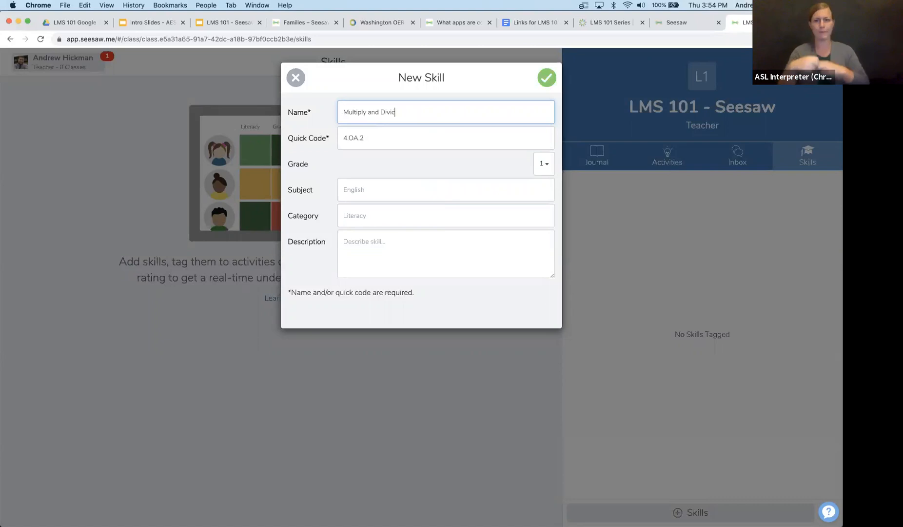
type("e")
Set the Multiply and Divide skill's subject to Mathematics and its category to OA.
left_click(362, 195)
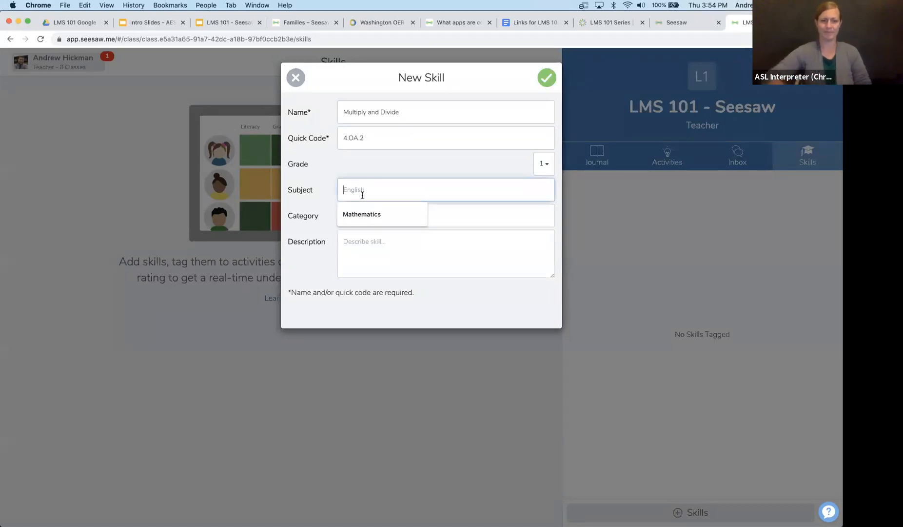
left_click(360, 214)
left_click(359, 215)
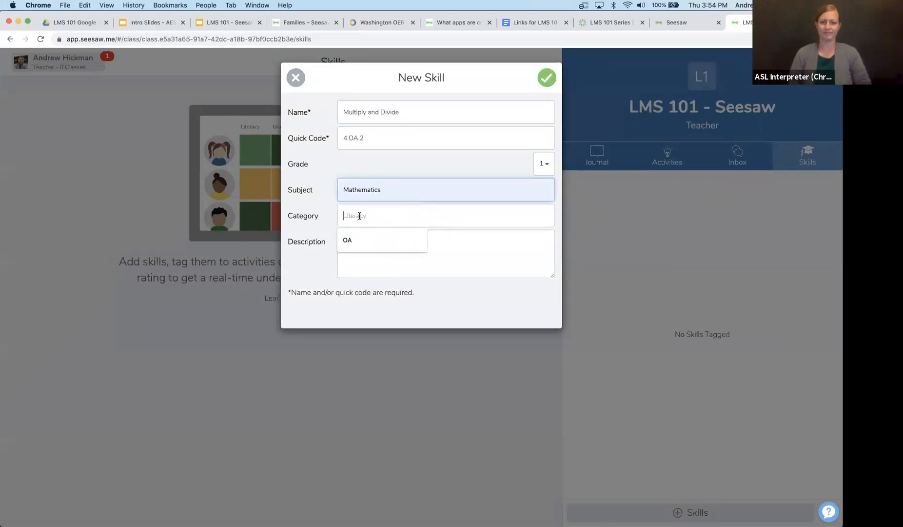
key("Return")
Enter the skill description "Multiple and Divide to solve word problems".
left_click(367, 232)
type("Mult")
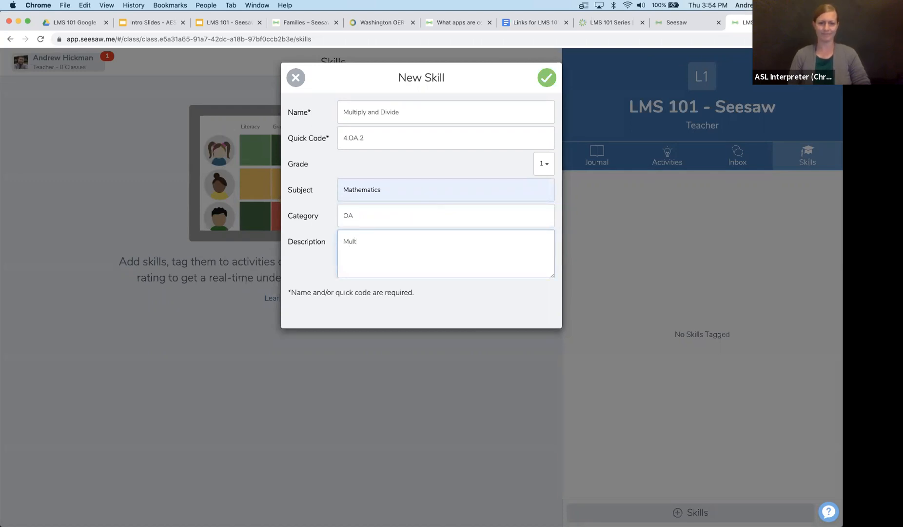
type("iple and Div")
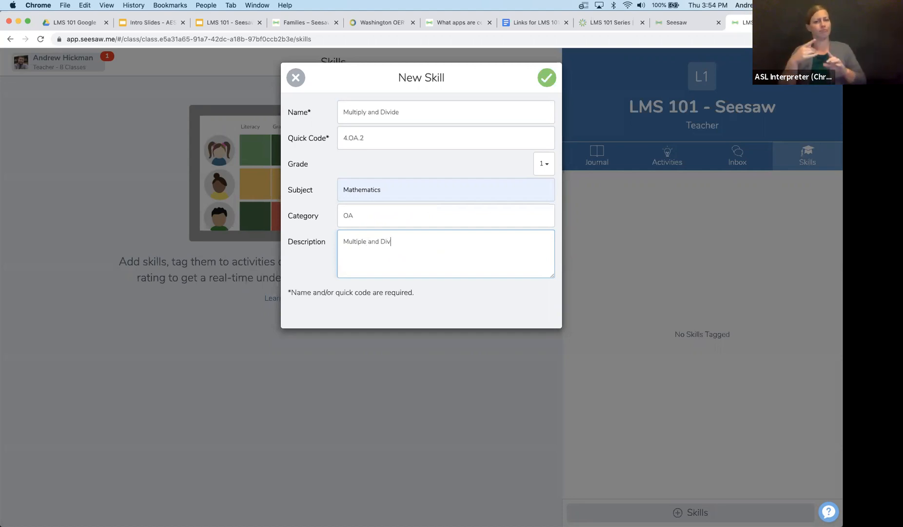
type("ide to solve w")
type("orld problems")
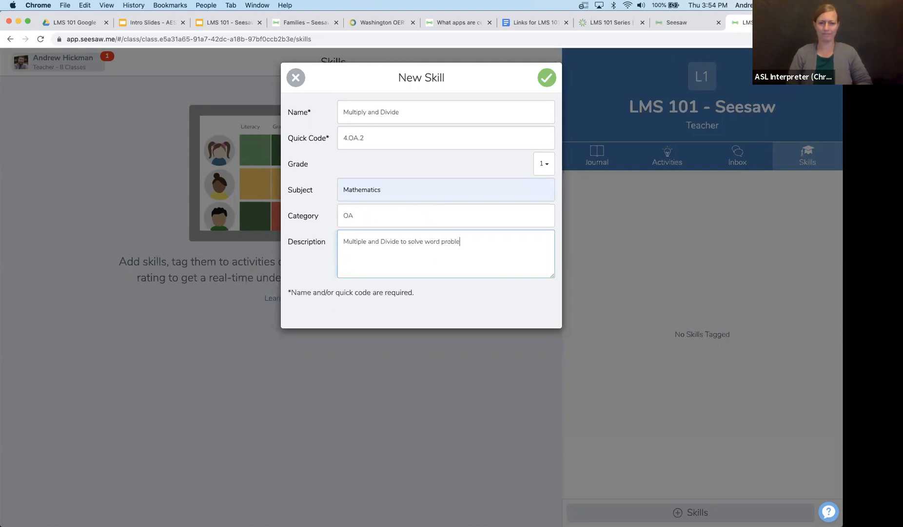
Set the Multiply and Divide skill's grade to 4 and save the skill.
left_click(542, 164)
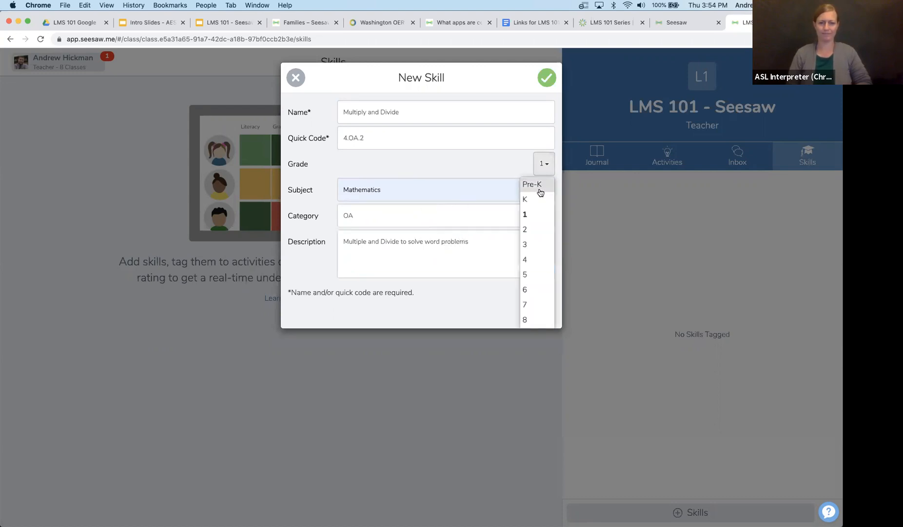
left_click(529, 258)
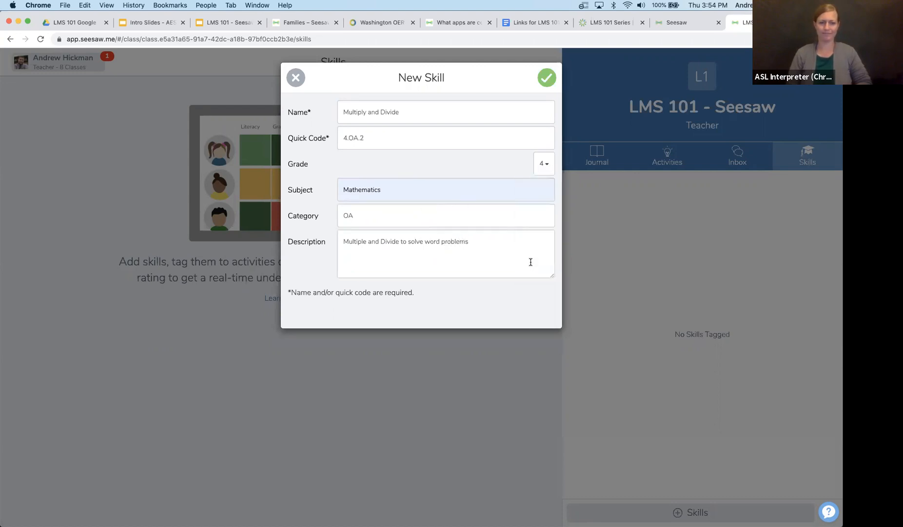
left_click(546, 78)
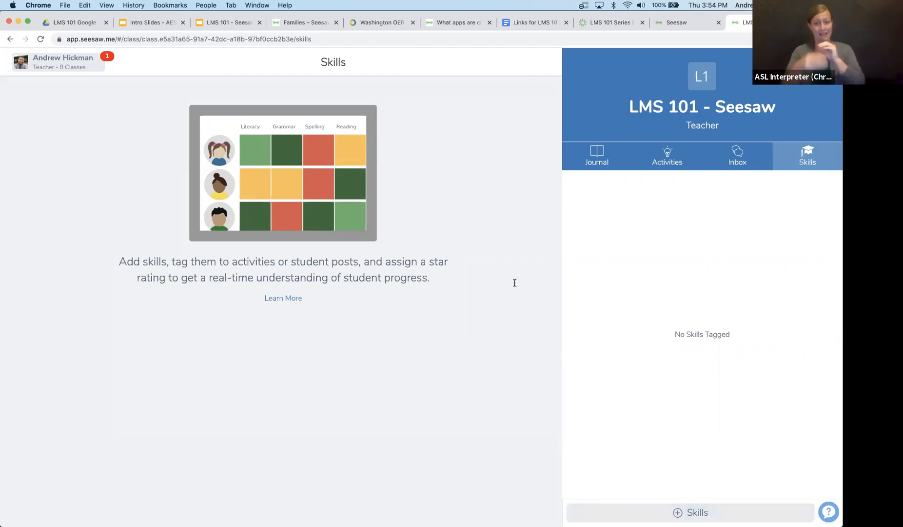
Change the grade level of the LMS 101 - Seesaw class to 4 and close the class settings.
left_click(702, 106)
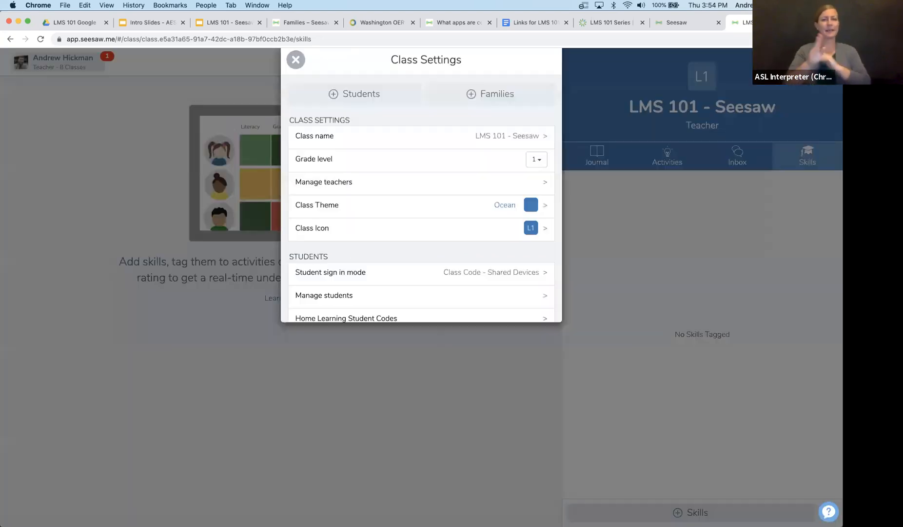
left_click(537, 179)
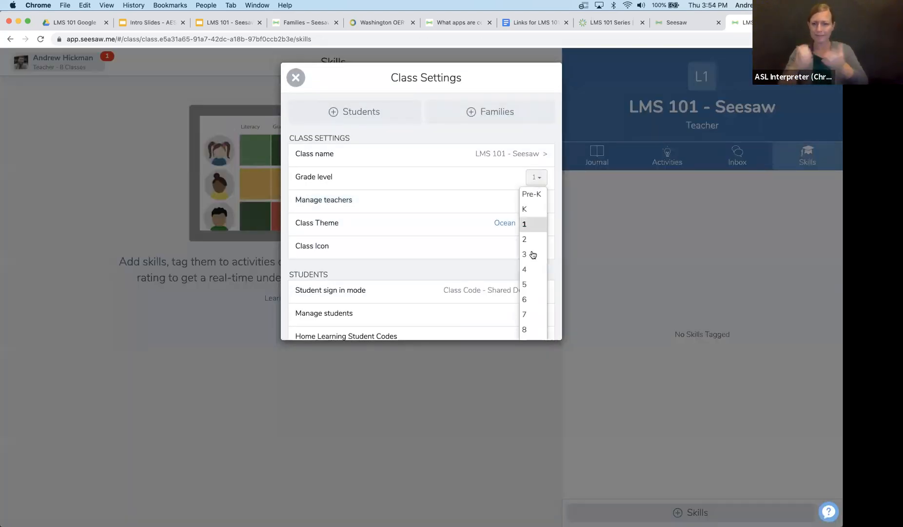
left_click(525, 269)
scroll(457, 236, "down", 10)
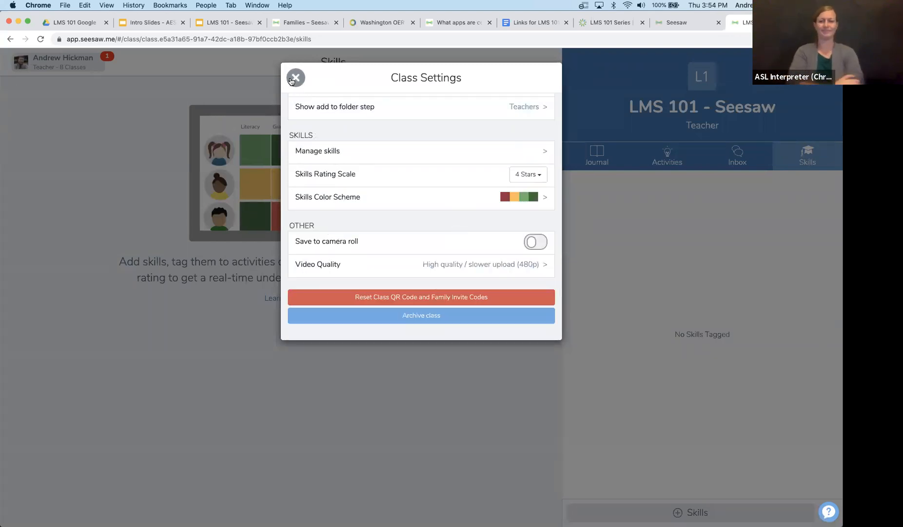
left_click(295, 77)
Start tagging skills from the class's skills page and look through the student posts in the class journal.
left_click(773, 159)
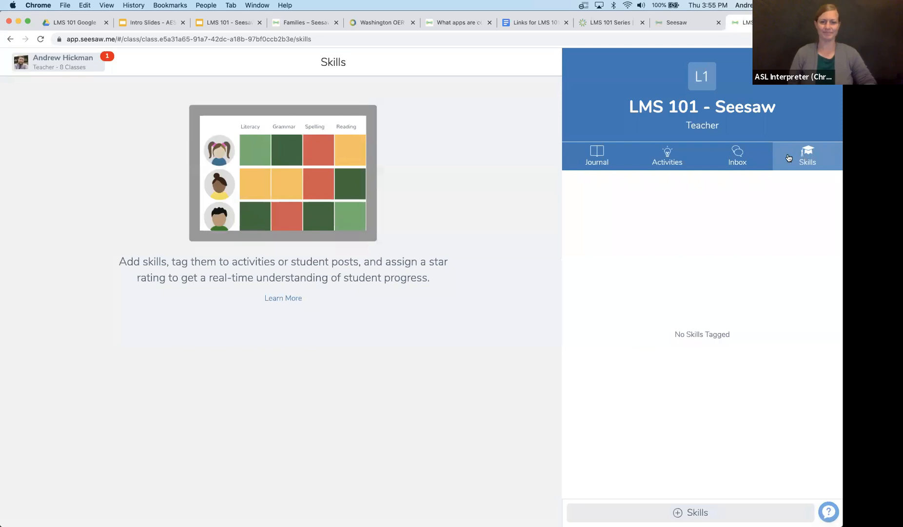
left_click(794, 160)
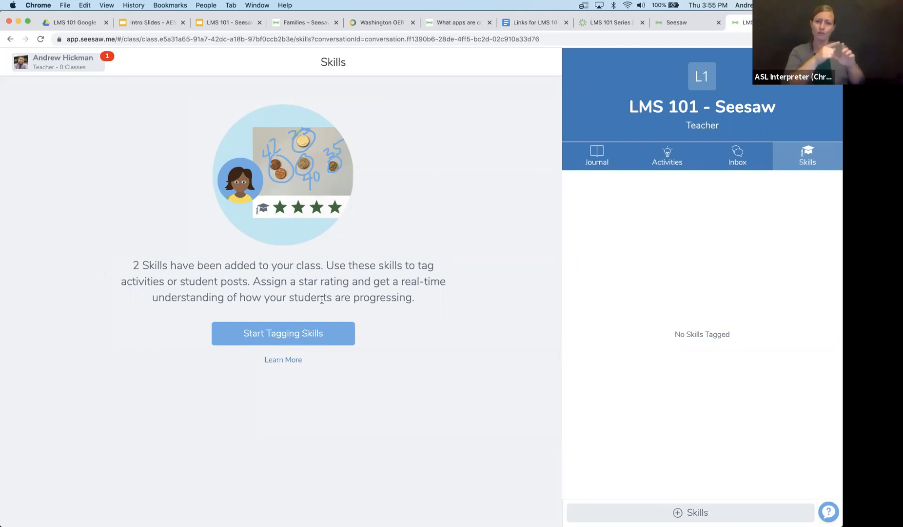
left_click(344, 334)
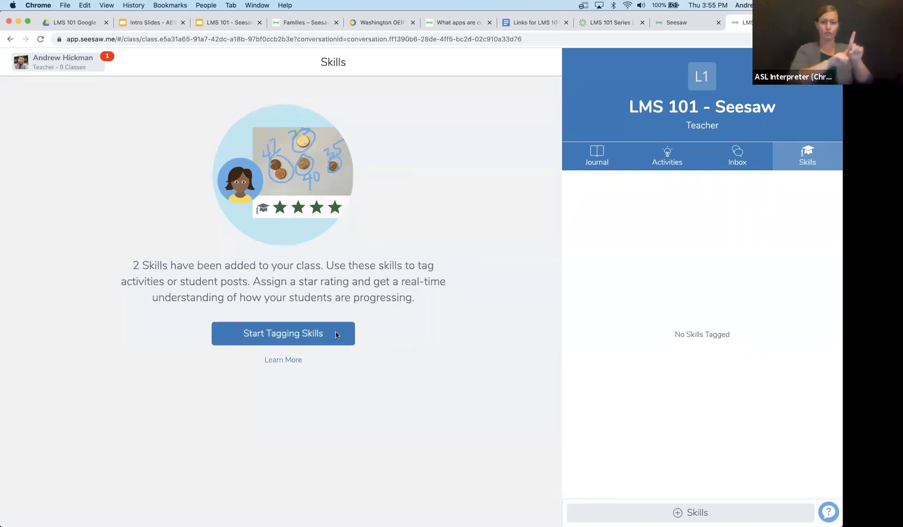
left_click(336, 334)
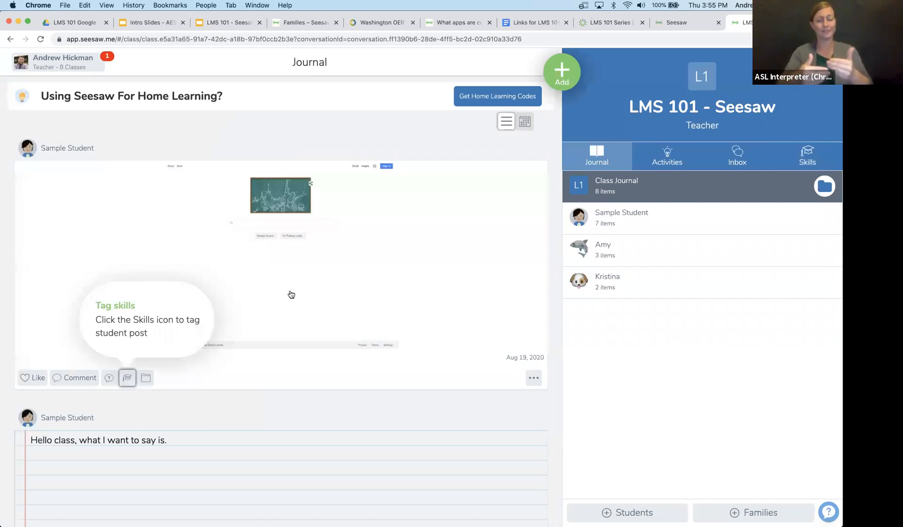
scroll(291, 294, "down", 10)
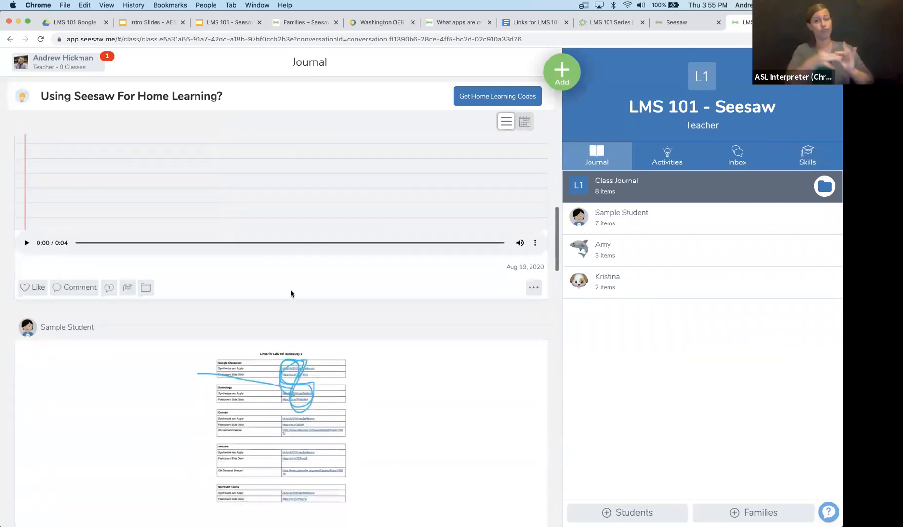
scroll(291, 295, "down", 10)
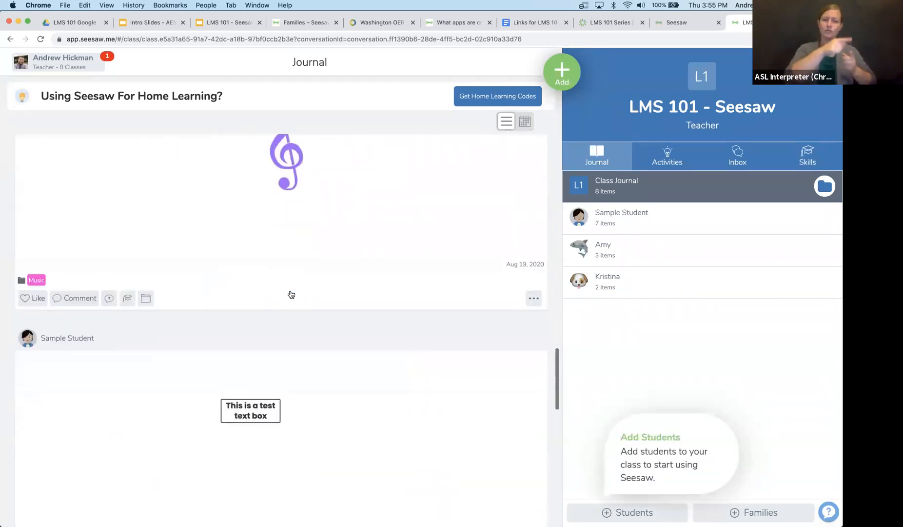
scroll(291, 294, "down", 5)
scroll(291, 294, "up", 10)
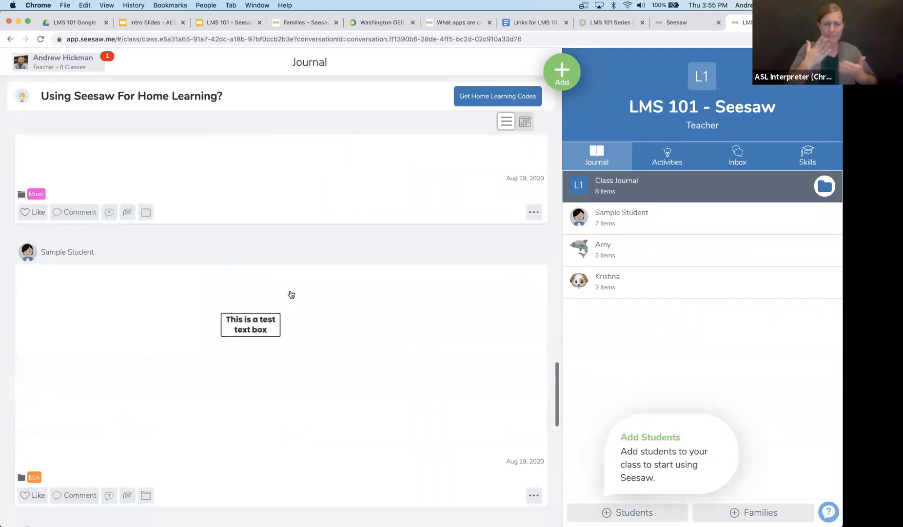
scroll(291, 294, "up", 5)
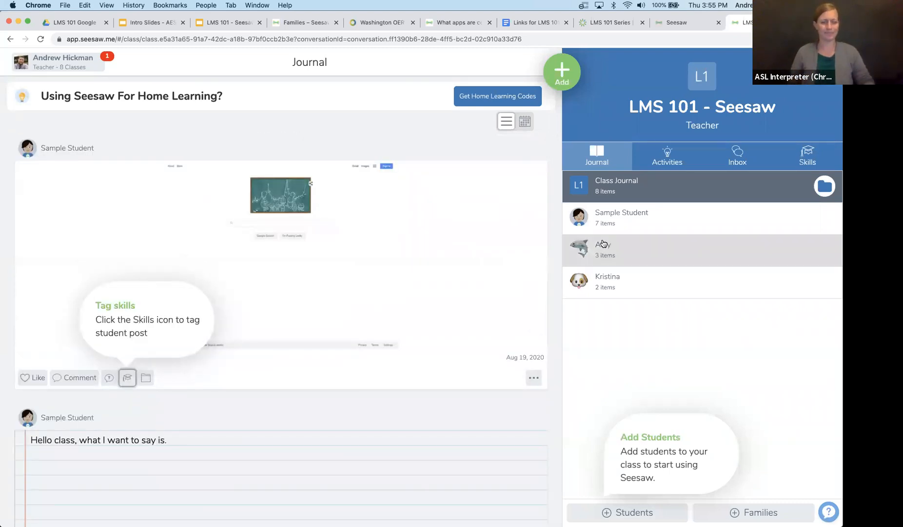
Open the Activity Library from the class activities and search the community activities for "4.oa".
left_click(667, 160)
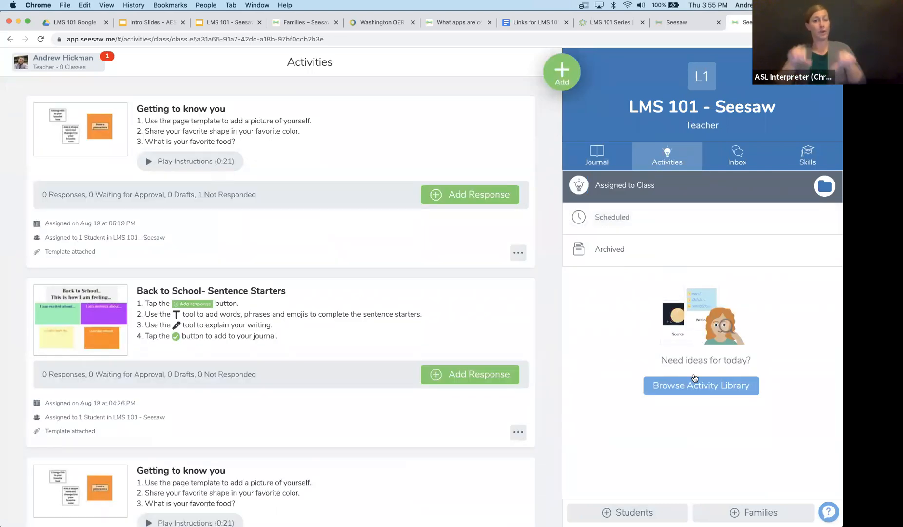
left_click(693, 383)
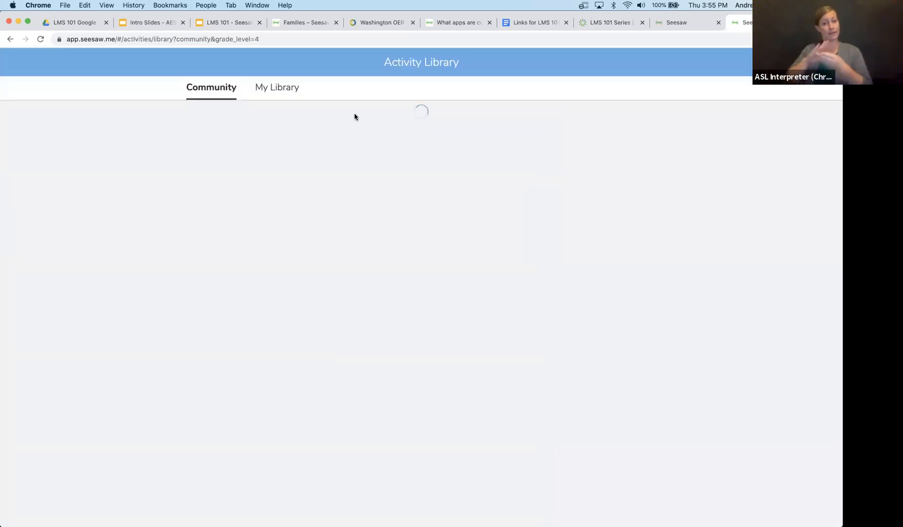
type("4.oa")
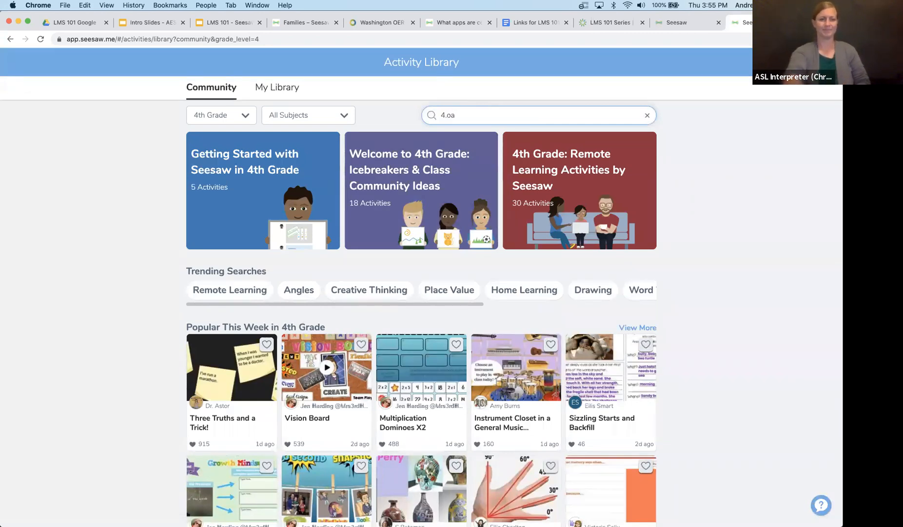
key("Return")
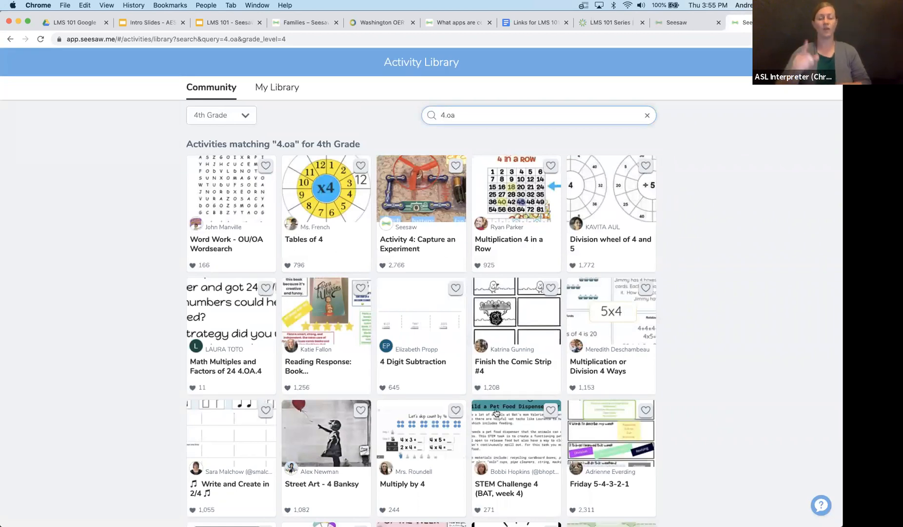
Browse the 4th Grade search results for an activity that fits the 4.OA math skills.
scroll(441, 415, "down", 2)
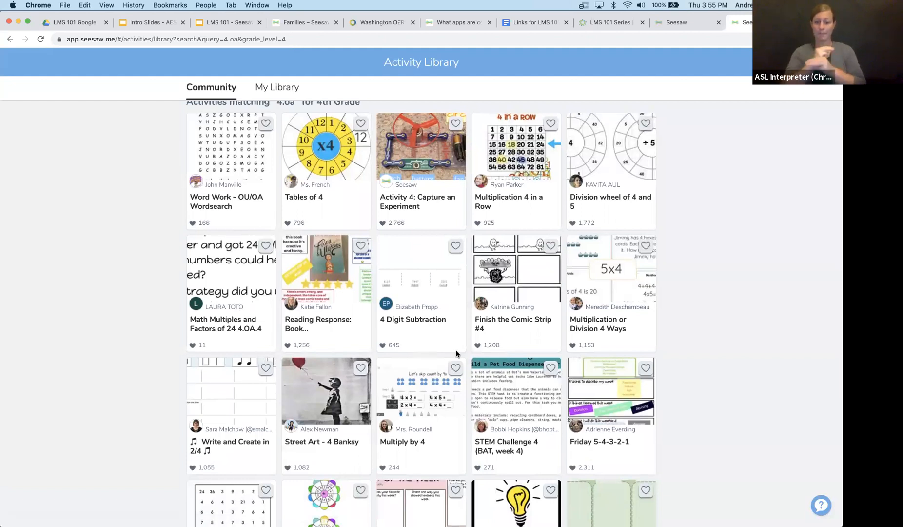
scroll(456, 353, "down", 6)
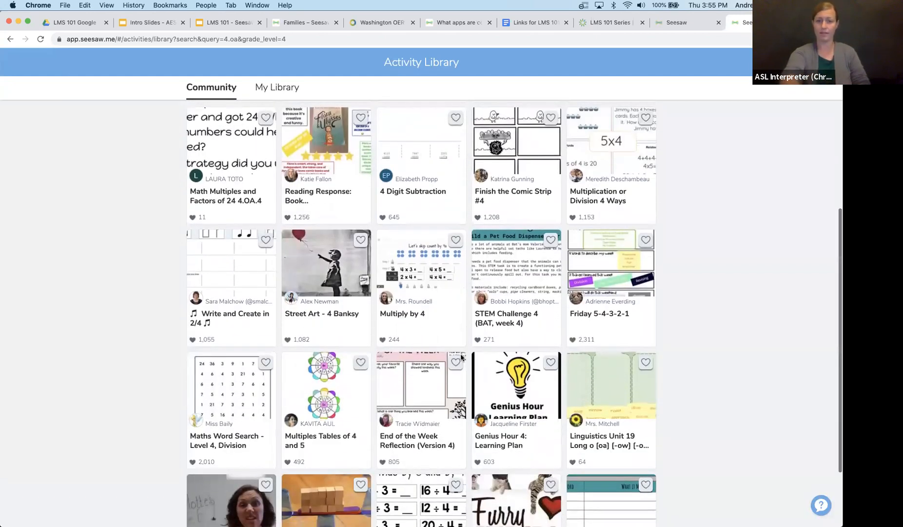
scroll(461, 357, "down", 3)
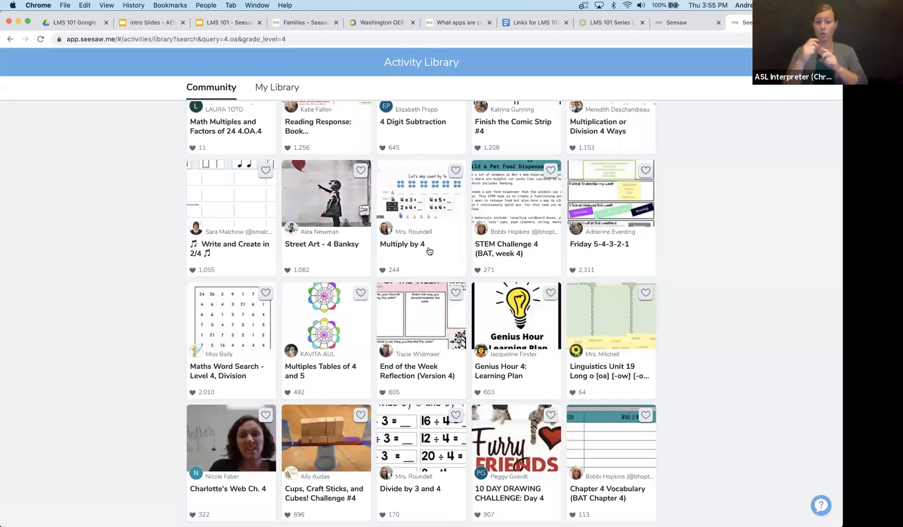
scroll(429, 251, "down", 3)
scroll(429, 334, "down", 5)
scroll(428, 335, "up", 8)
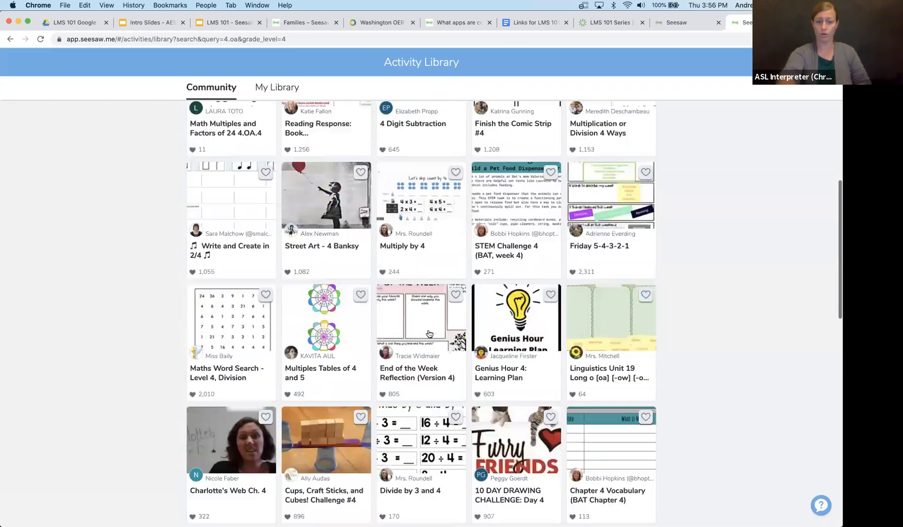
scroll(429, 333, "up", 2)
scroll(423, 365, "down", 2)
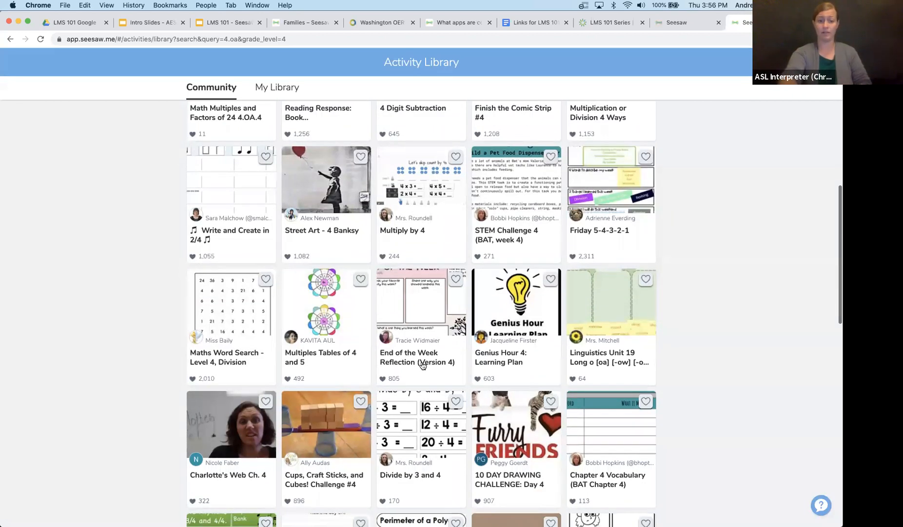
Look further through the "4.oa" results in the community library and open the Multiply by 4 activity.
scroll(422, 366, "down", 3)
scroll(422, 366, "down", 6)
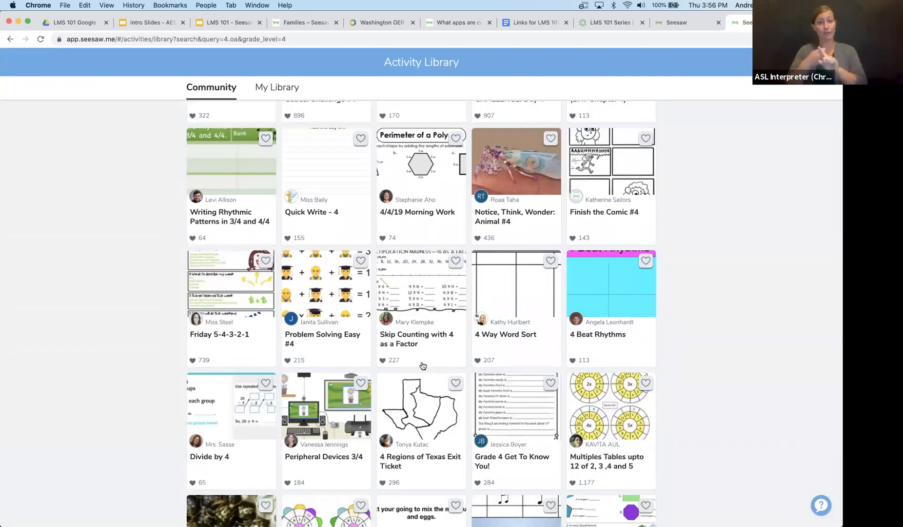
scroll(423, 365, "down", 2)
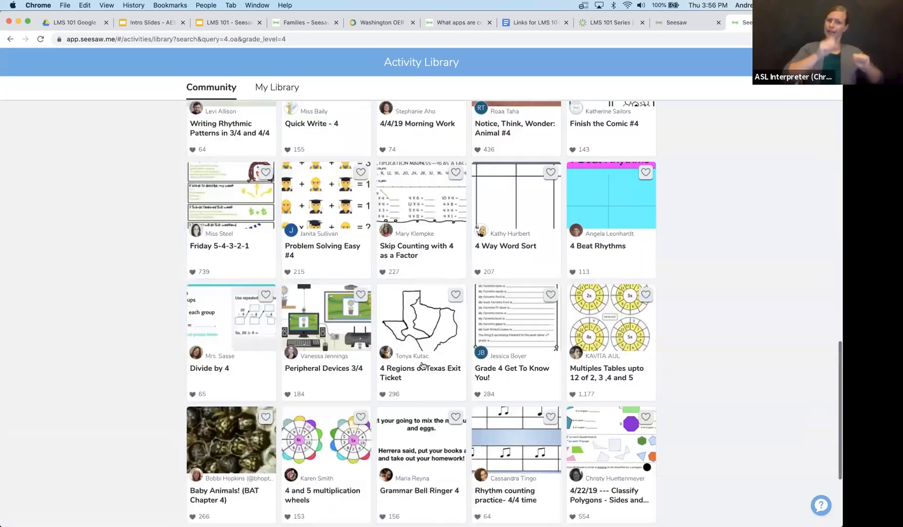
scroll(422, 367, "down", 2)
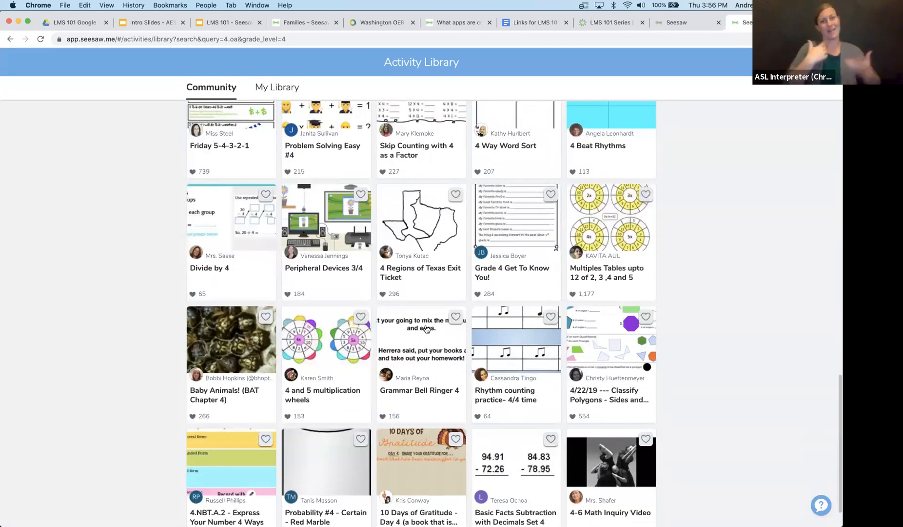
scroll(432, 373, "down", 1)
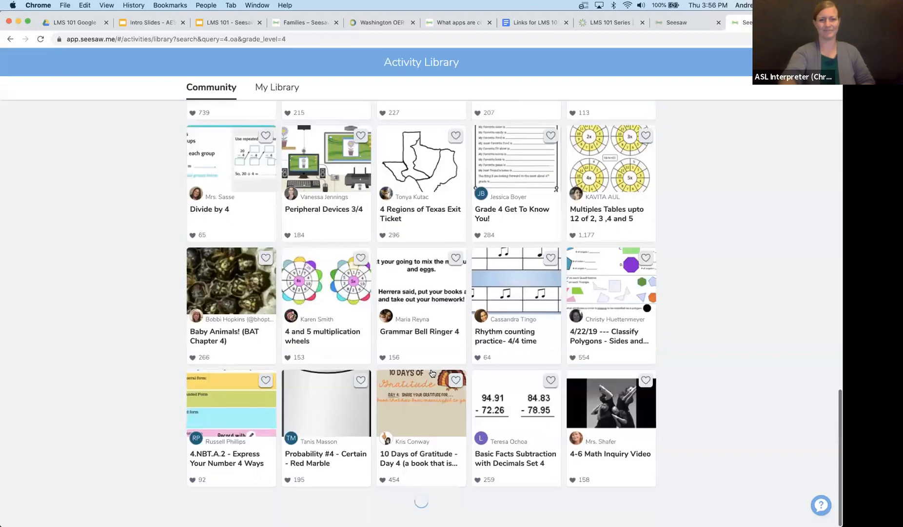
scroll(432, 373, "up", 5)
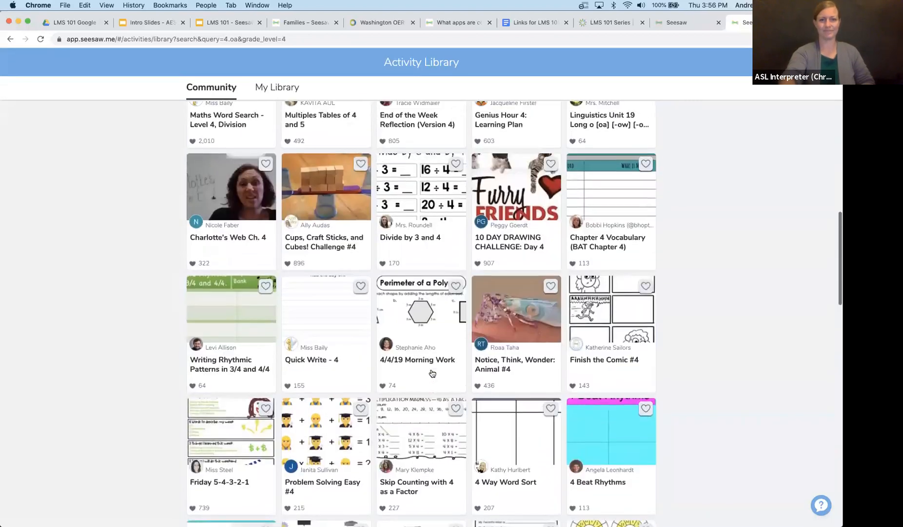
scroll(414, 391, "down", 5)
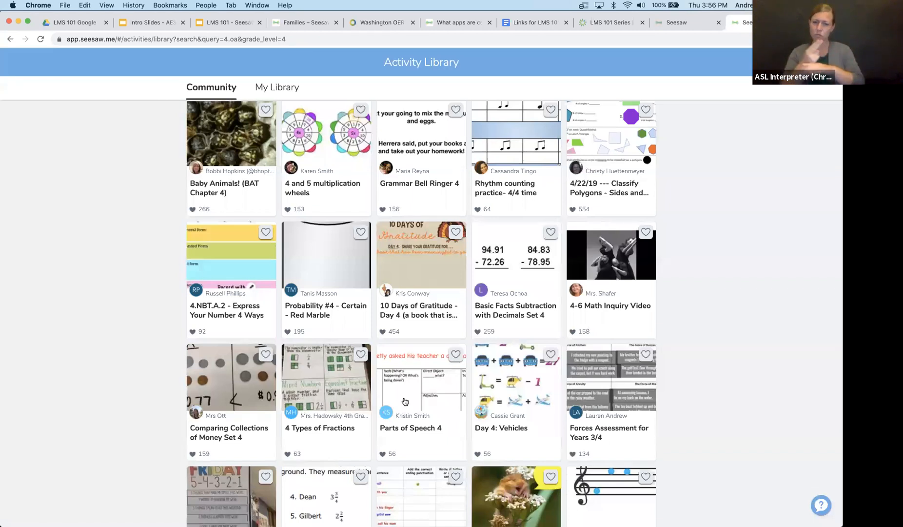
scroll(405, 402, "up", 4)
scroll(405, 402, "up", 8)
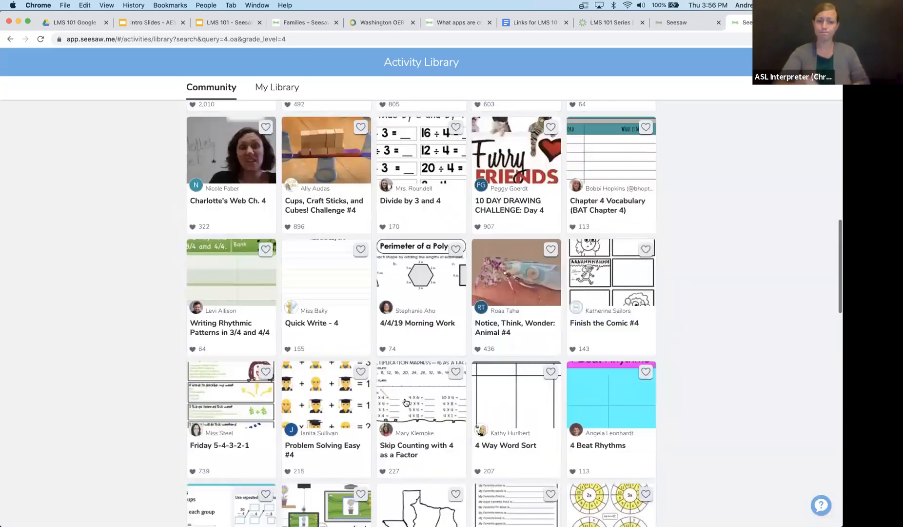
scroll(412, 352, "up", 1)
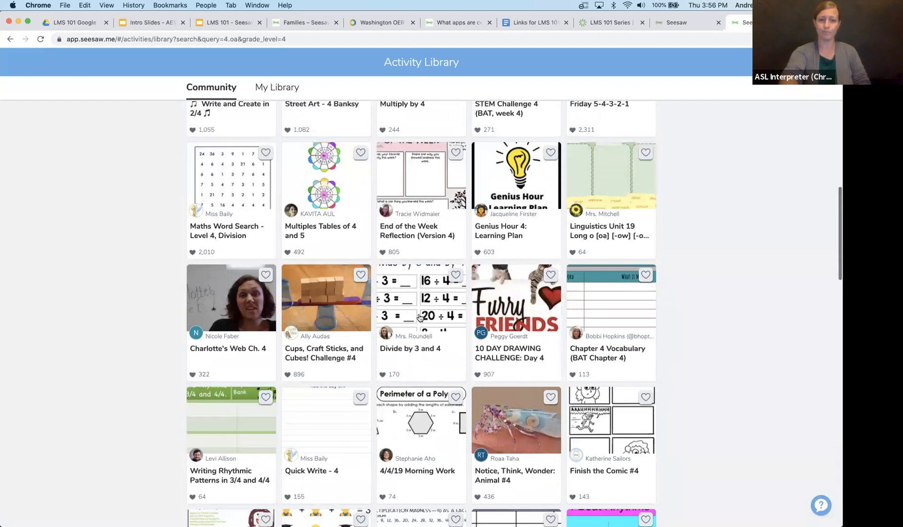
scroll(419, 296, "up", 3)
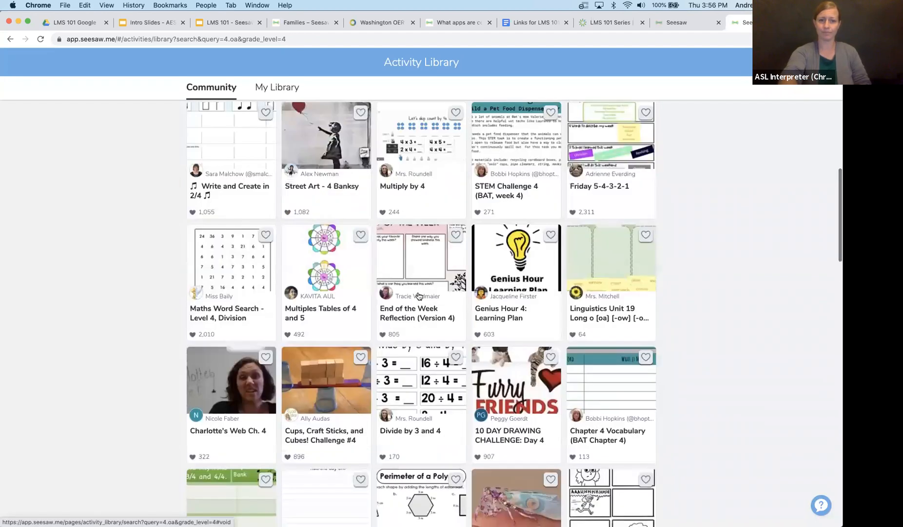
left_click(415, 243)
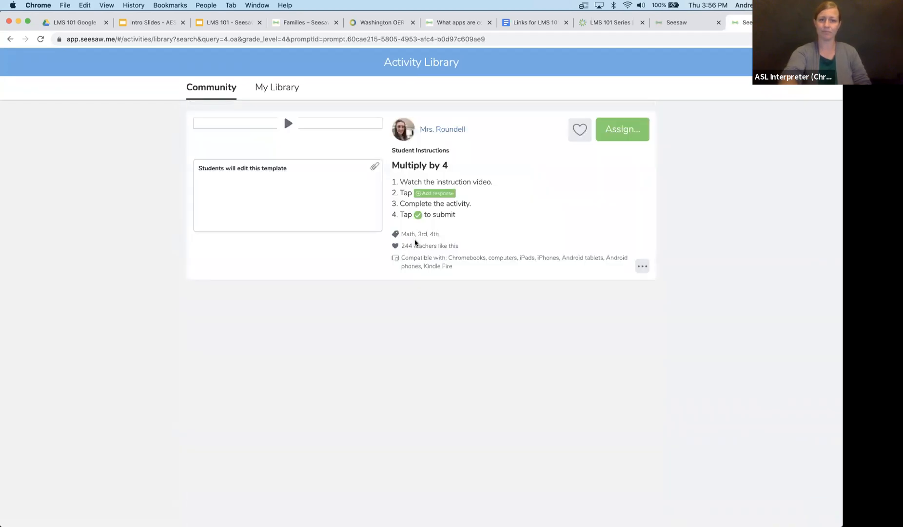
Preview the instruction video of the Multiply by 4 activity, skip ahead in it and close it.
left_click(292, 197)
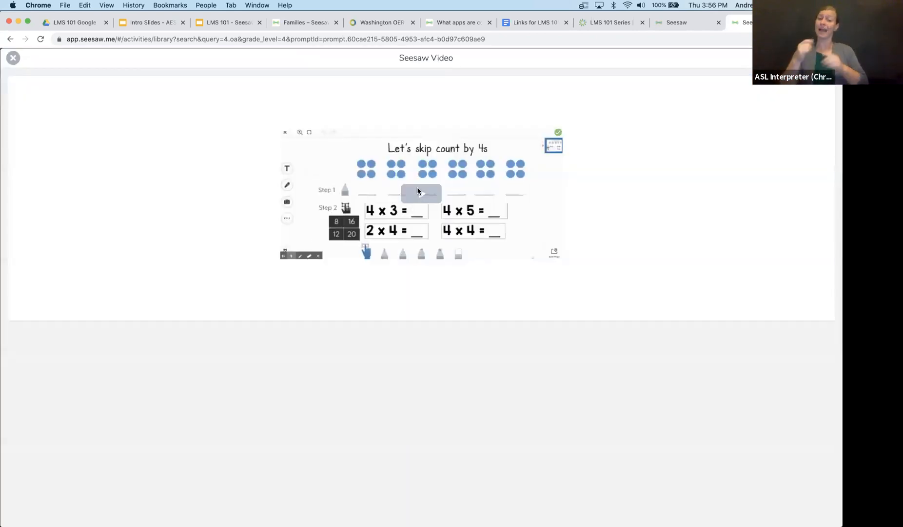
left_click(420, 192)
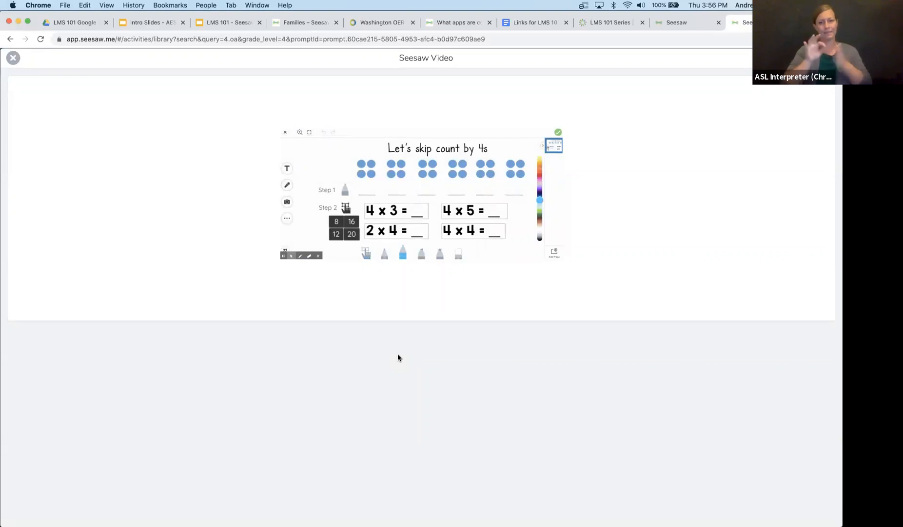
mouse_move(350, 233)
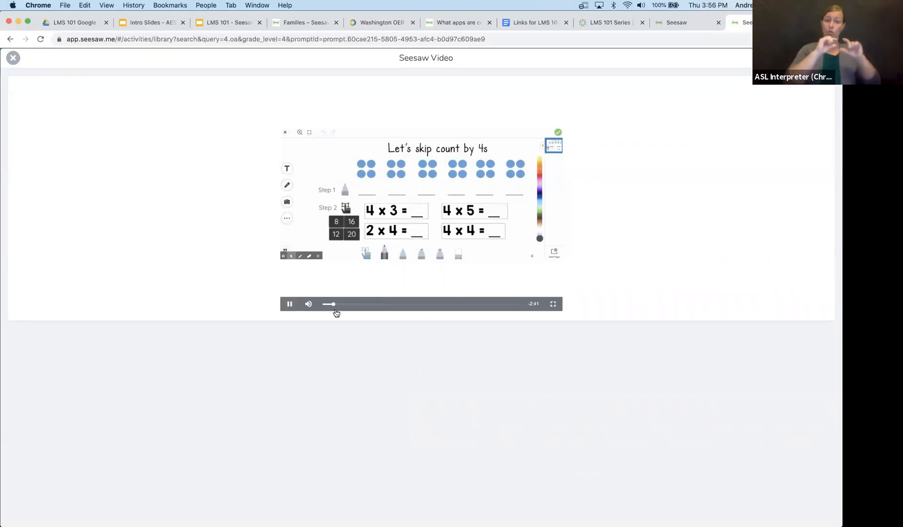
left_click(359, 304)
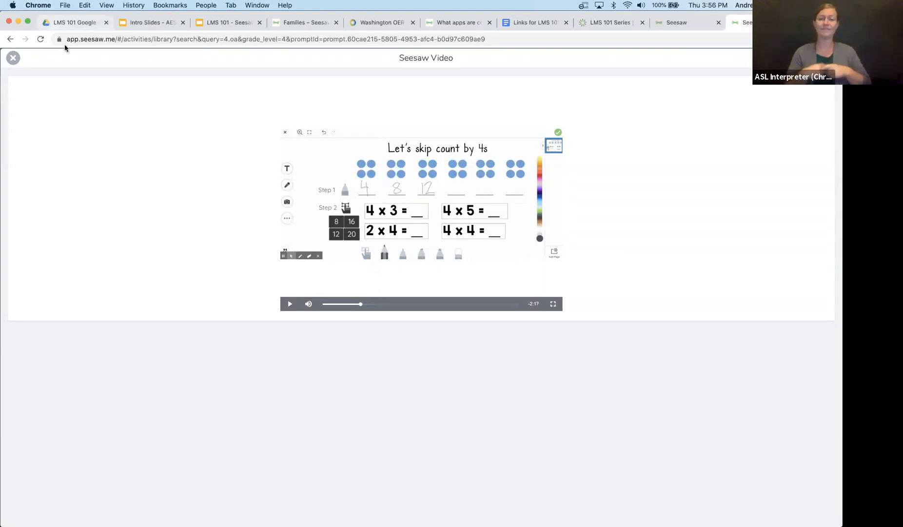
left_click(12, 59)
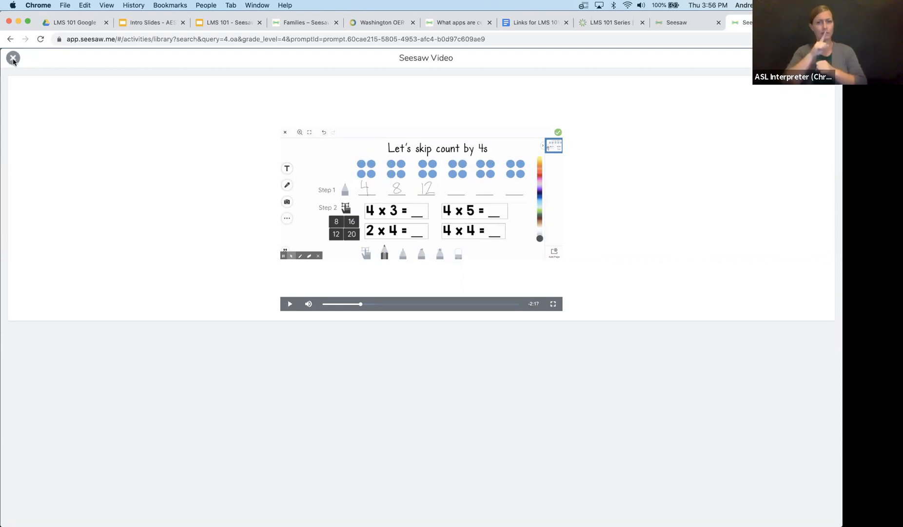
Save the Multiply by 4 activity to My Library and open it from there.
left_click(580, 128)
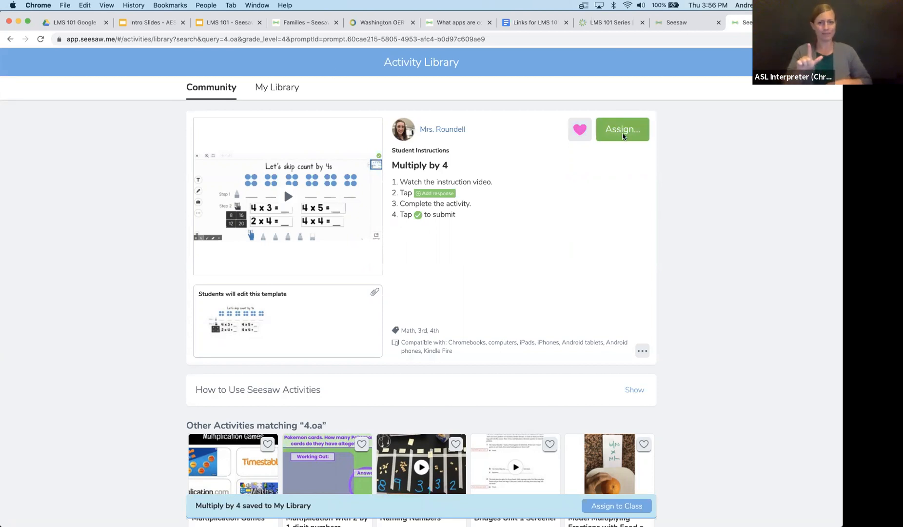
left_click(276, 87)
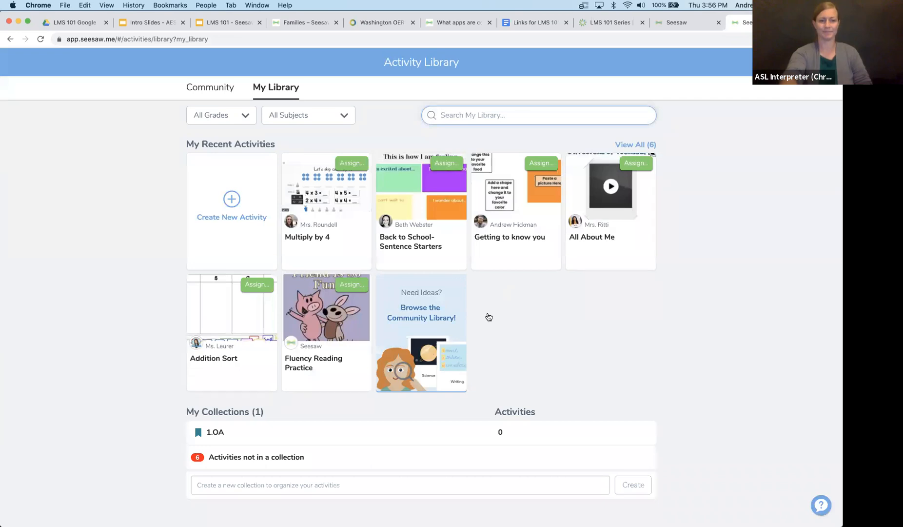
left_click(347, 251)
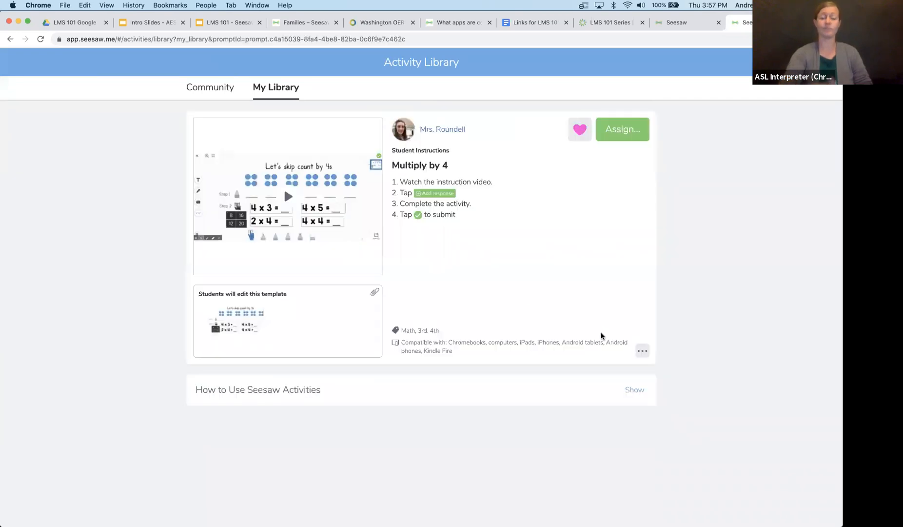
View the Copy and Edit Activity form for Multiply by 4 and go back without saving.
left_click(642, 350)
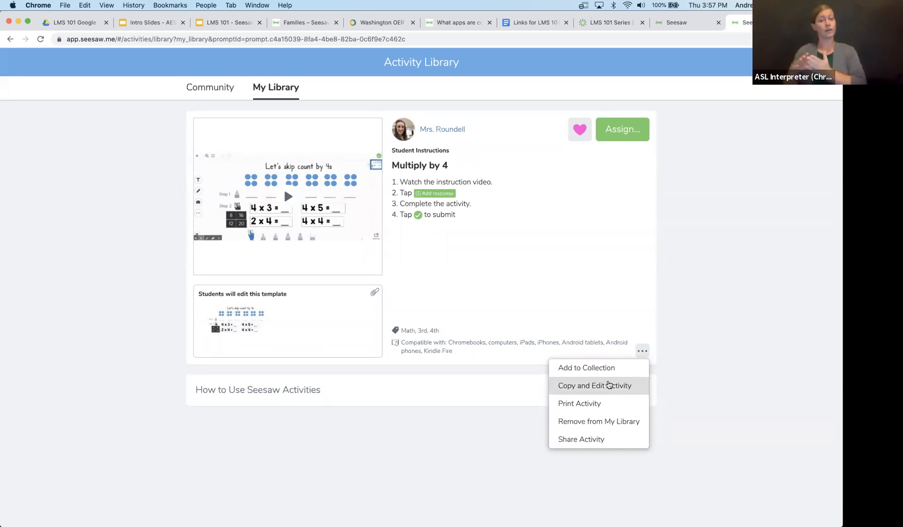
left_click(609, 385)
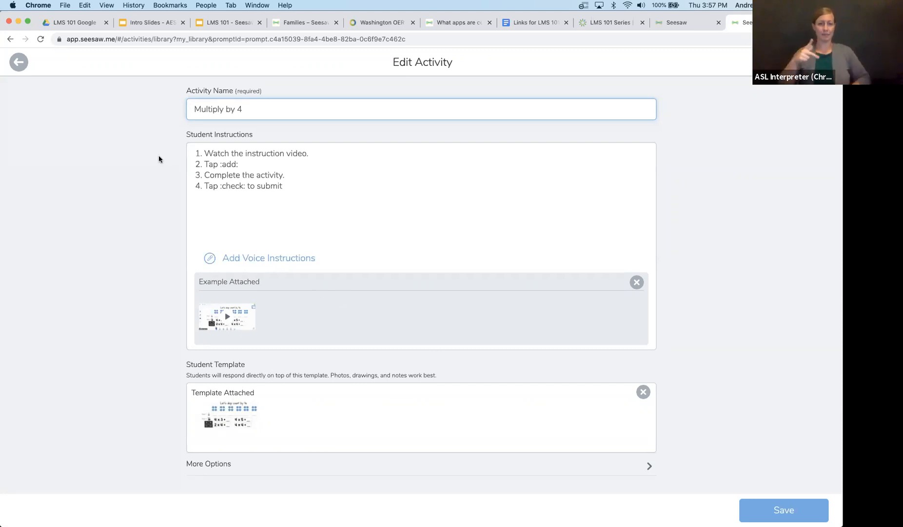
left_click(17, 61)
left_click(467, 204)
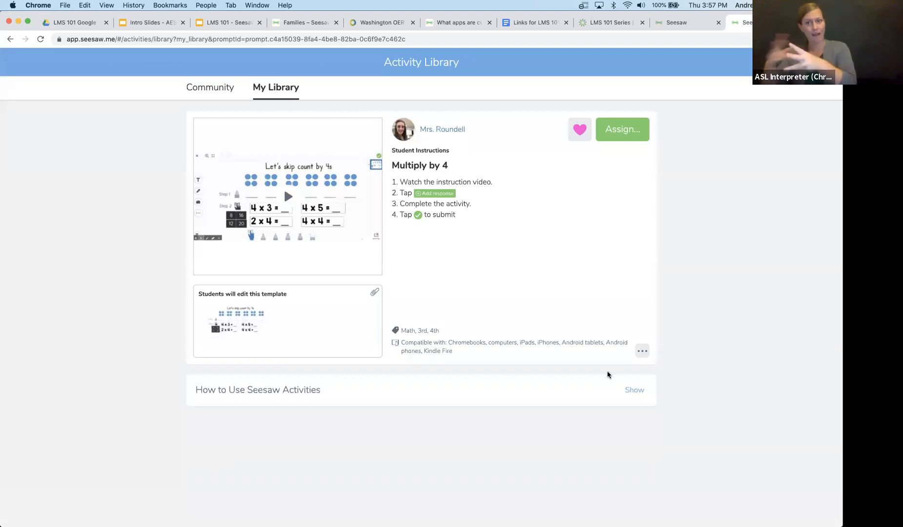
Assign the Multiply by 4 activity to the LMS 101 - Seesaw class and dismiss the confirmation.
left_click(631, 129)
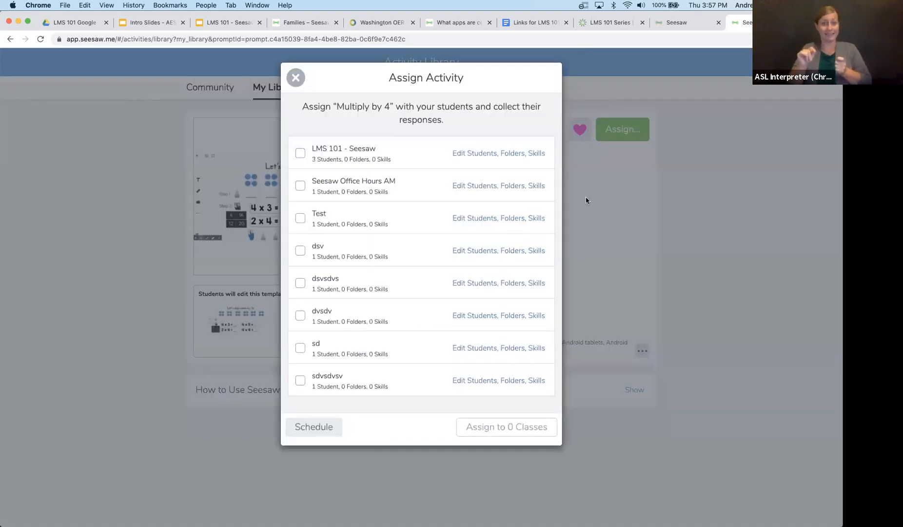
left_click(300, 155)
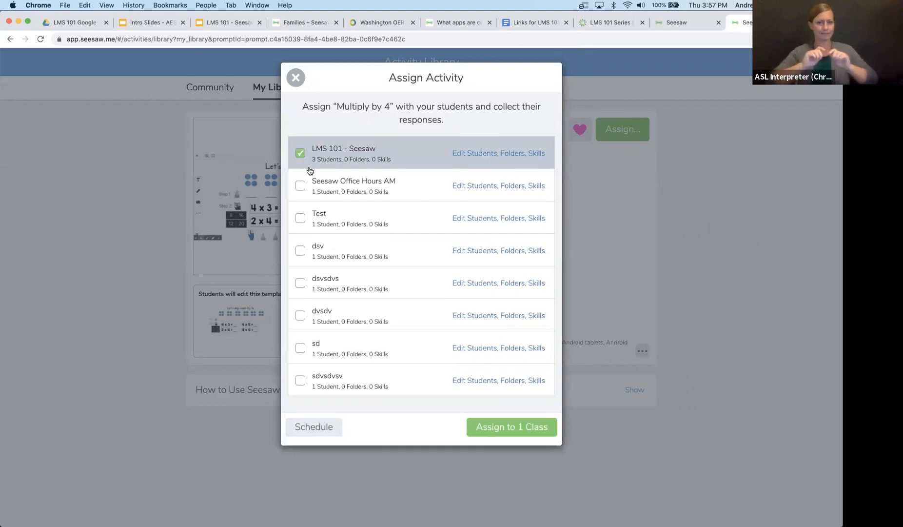
left_click(486, 426)
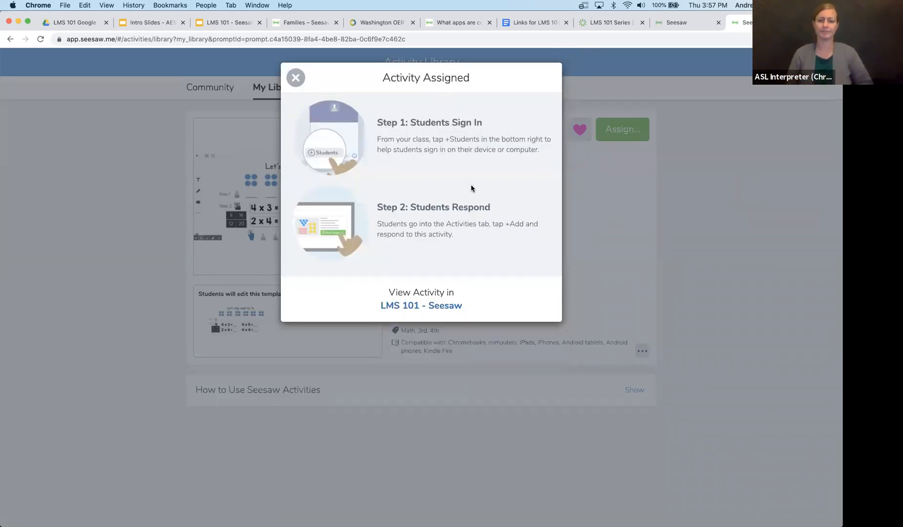
left_click(300, 75)
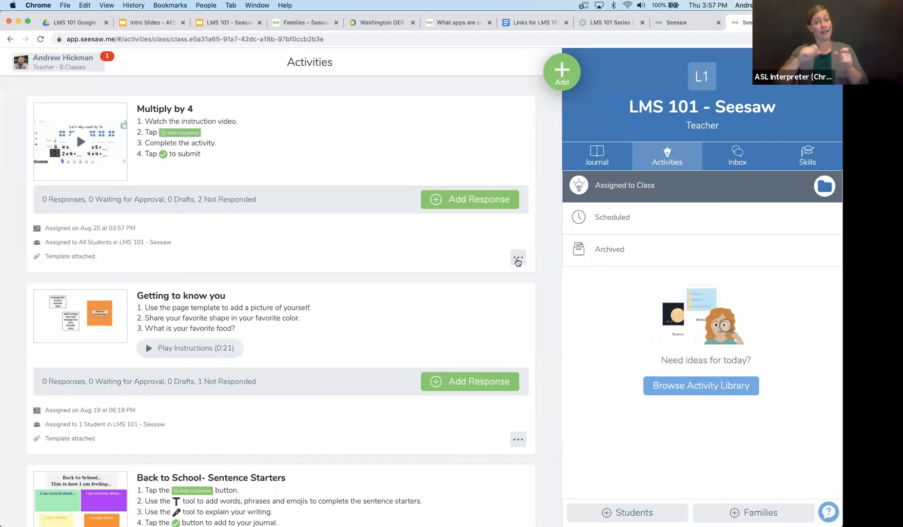
Check the assigned activity's options, start tagging from the class's skills page, and look through the class journal posts.
left_click(518, 258)
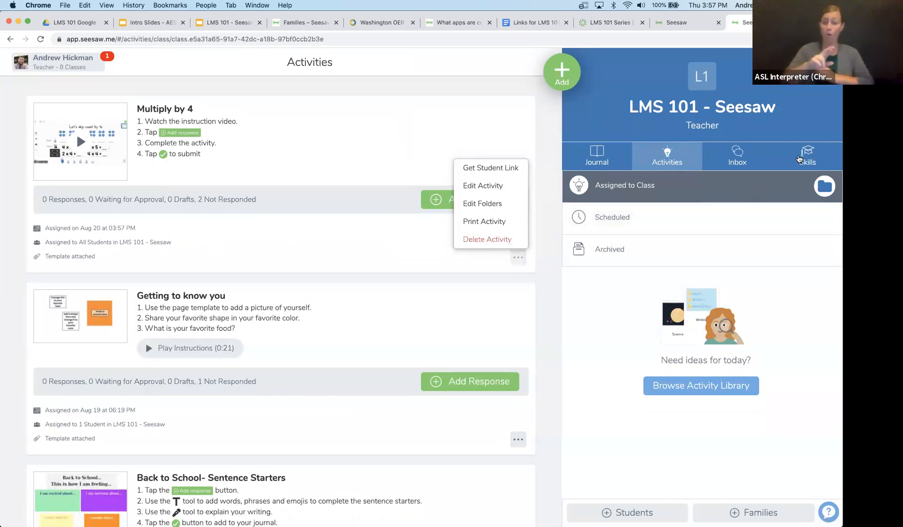
left_click(807, 155)
left_click(316, 331)
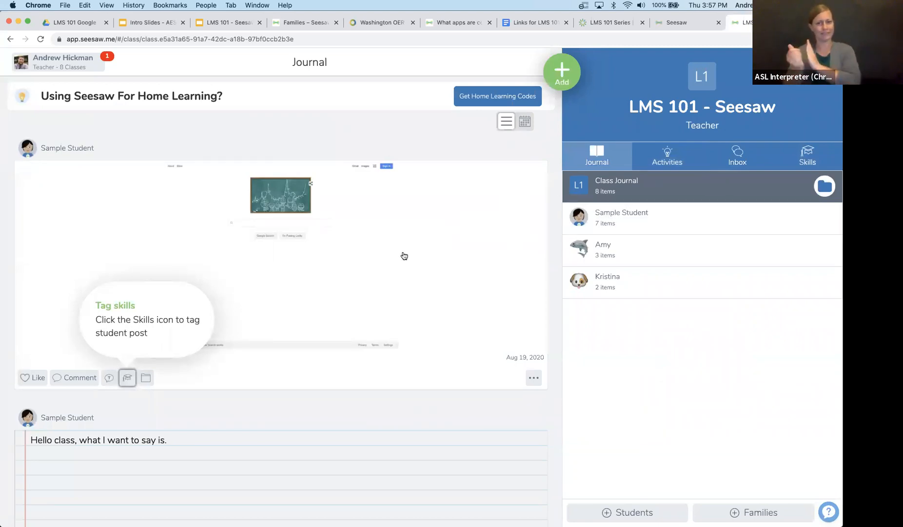
scroll(404, 255, "down", 5)
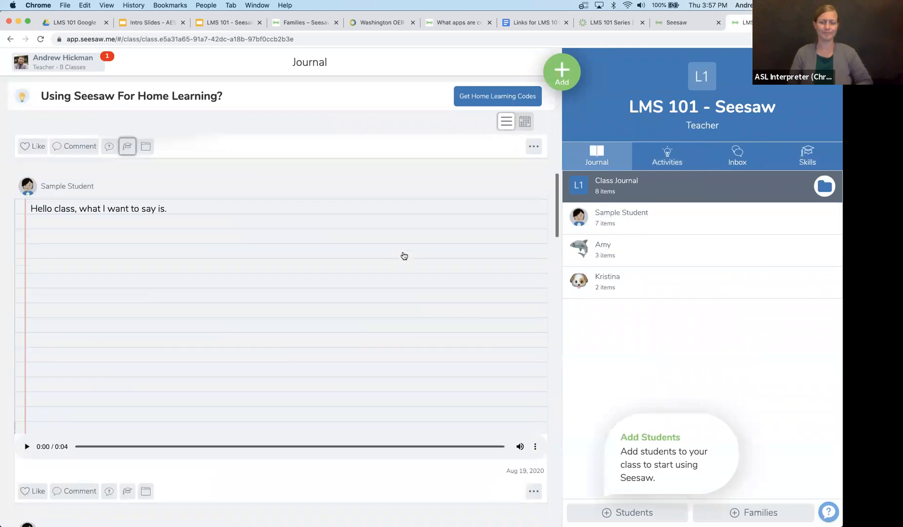
scroll(404, 256, "up", 5)
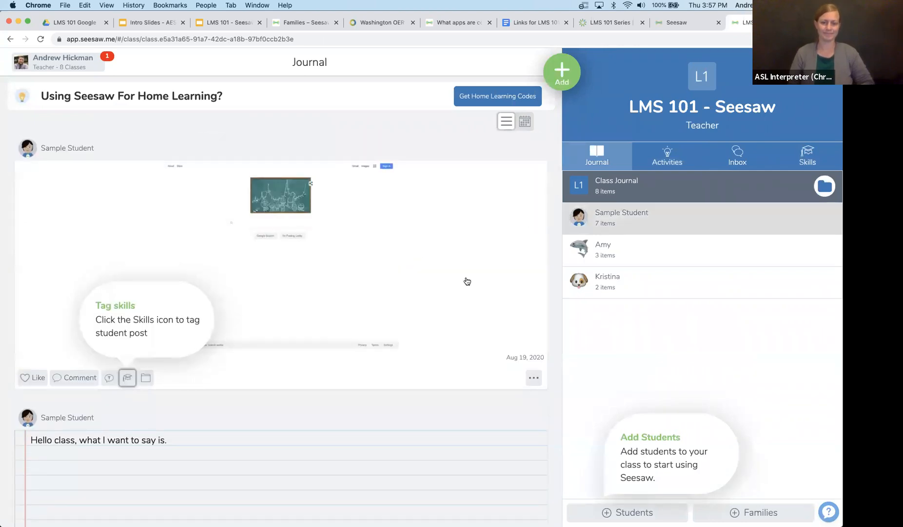
scroll(463, 282, "down", 10)
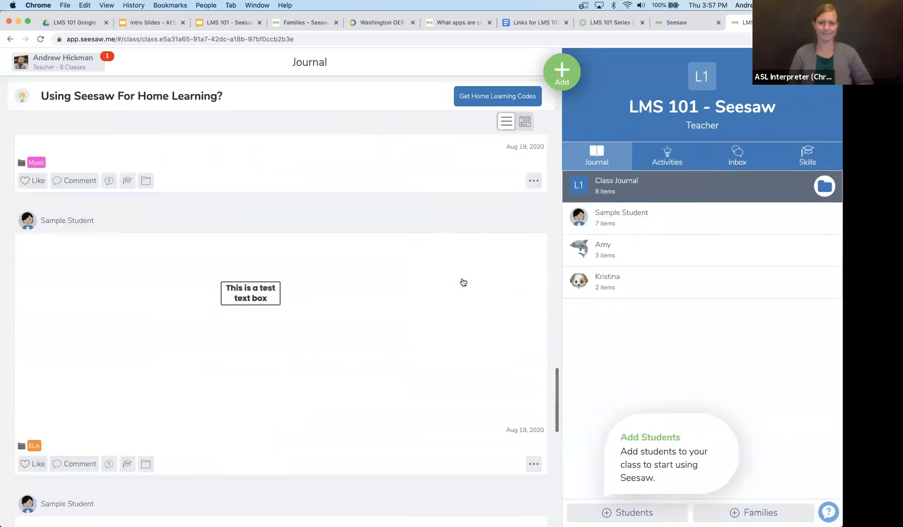
scroll(463, 282, "up", 8)
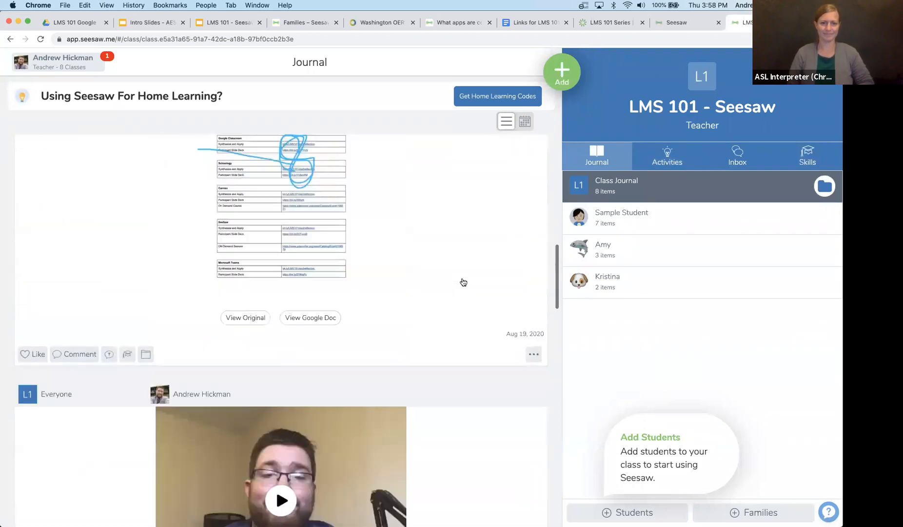
scroll(463, 282, "up", 5)
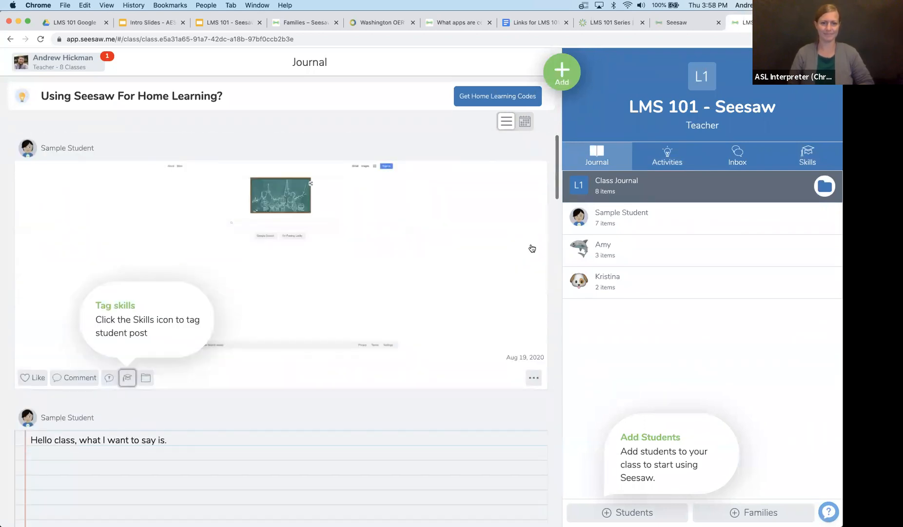
Show only Sample Student's journal posts, view the folders available for filtering them, and close the folder list.
left_click(672, 218)
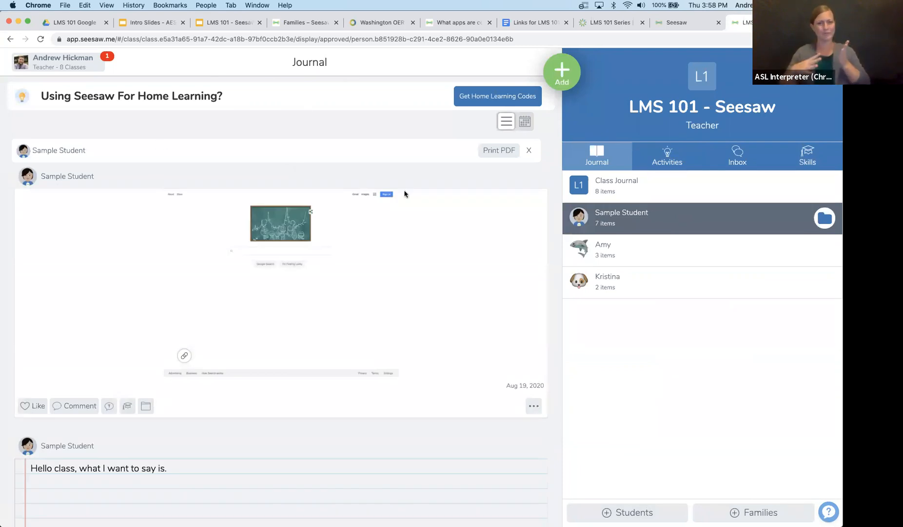
left_click(825, 218)
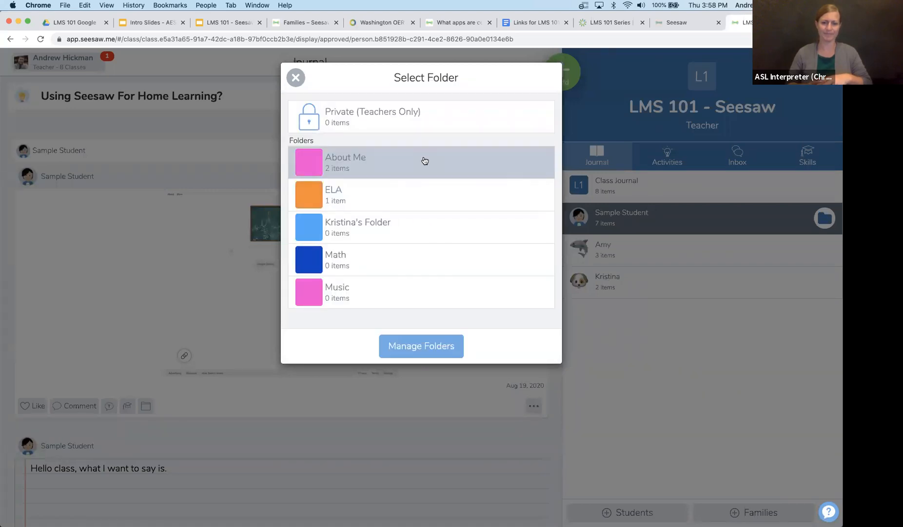
left_click(306, 114)
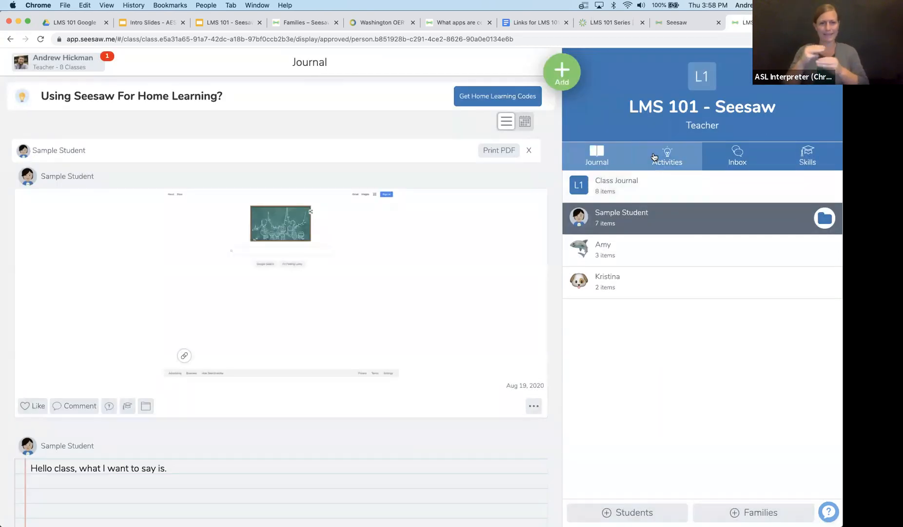
Open the folder selection for the assigned Multiply by 4 activity.
left_click(654, 157)
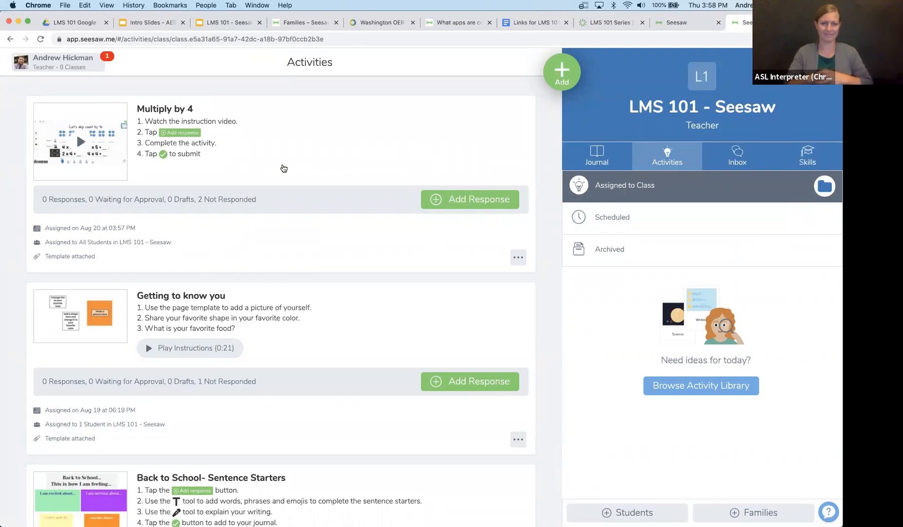
left_click(288, 167)
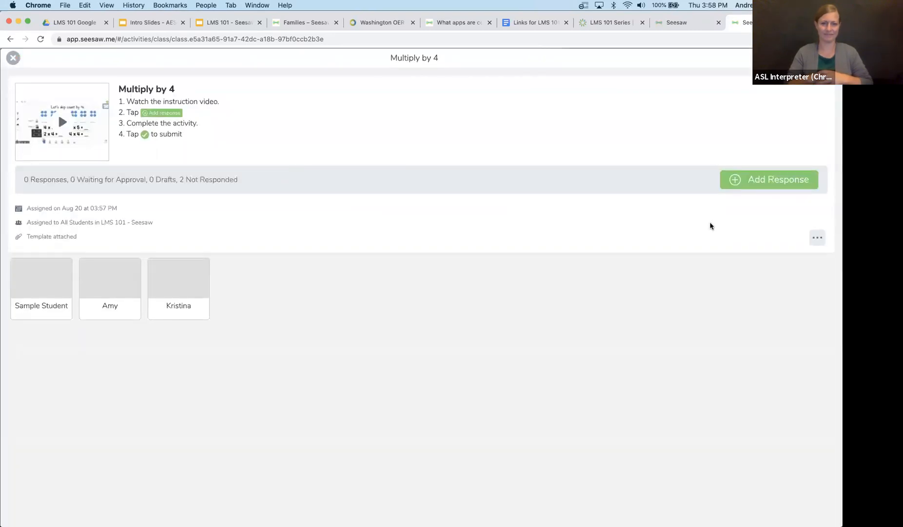
left_click(818, 238)
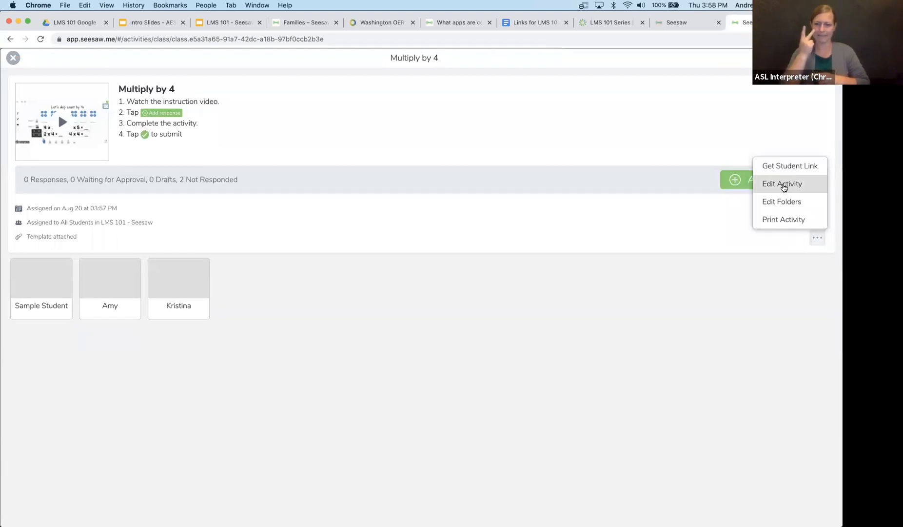
left_click(783, 203)
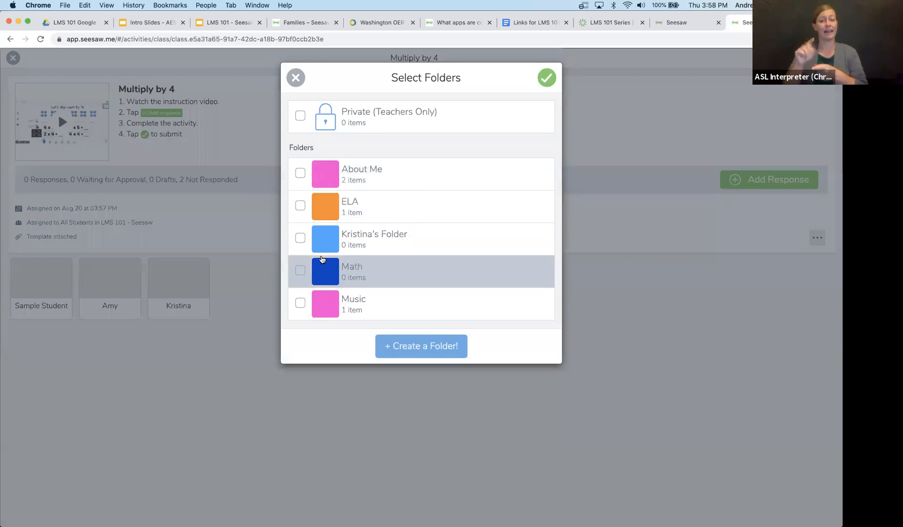
left_click(390, 356)
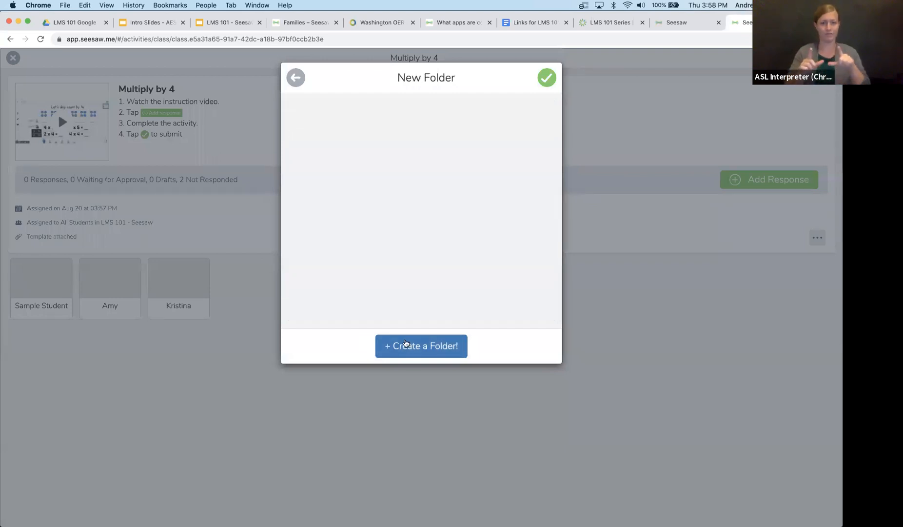
left_click(295, 76)
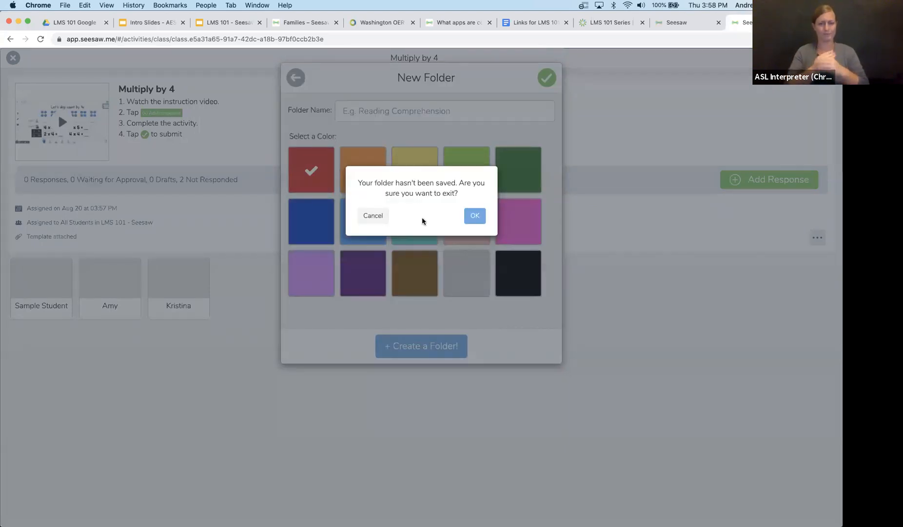
left_click(474, 212)
File the Multiply by 4 activity in the Math folder and return to the class activities.
left_click(547, 77)
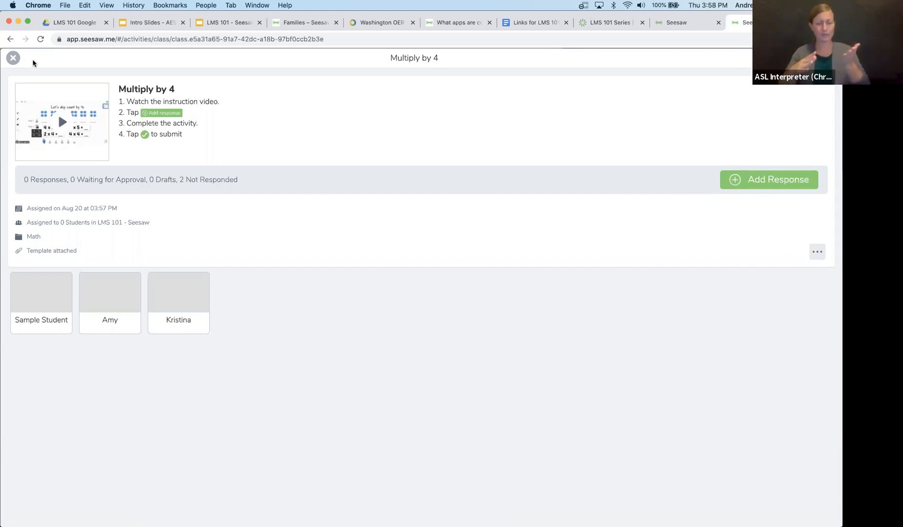
left_click(13, 59)
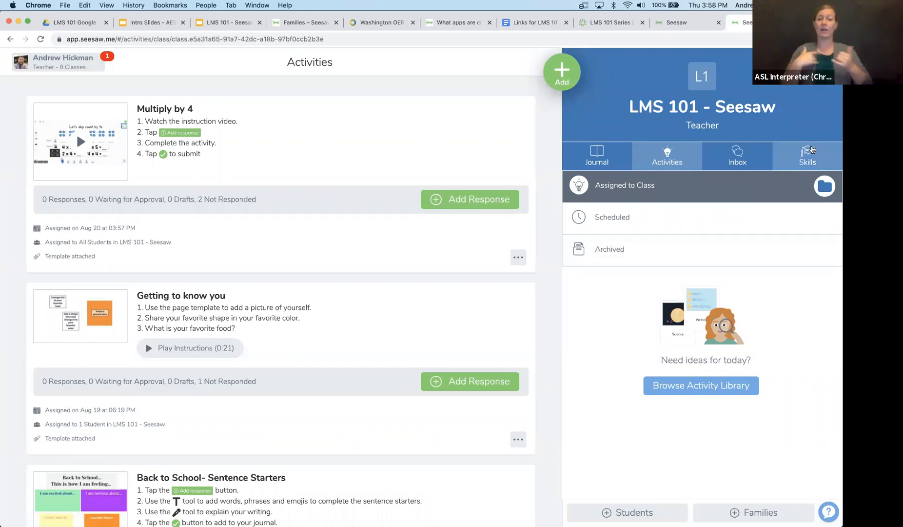
Start tagging from the class's skills page and filter Sample Student's journal by the Math folder.
left_click(810, 152)
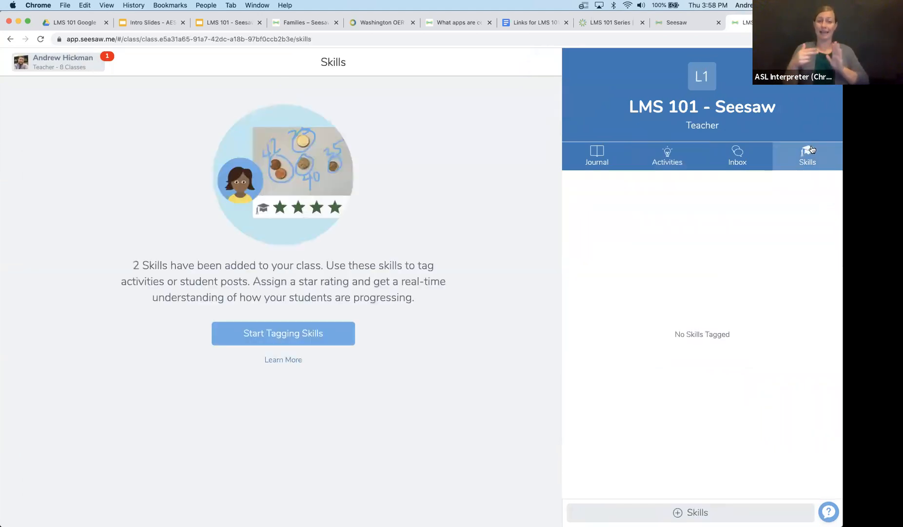
left_click(301, 336)
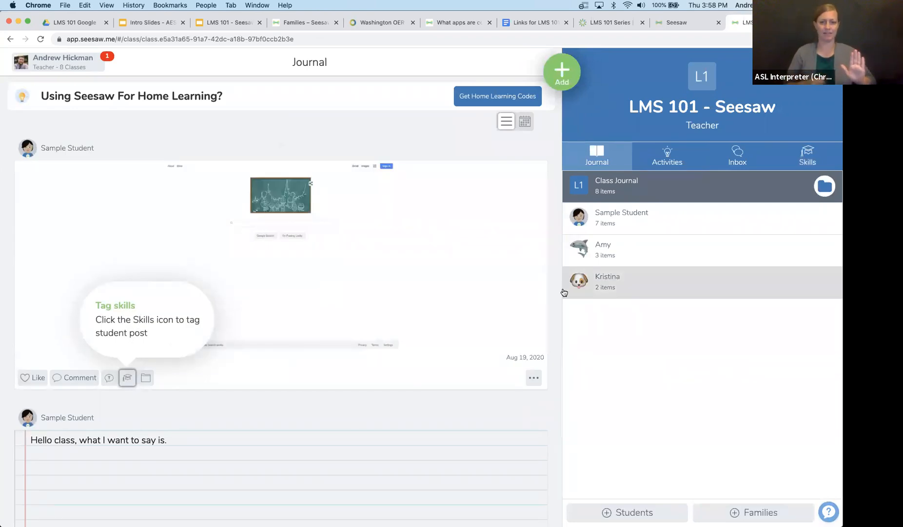
left_click(831, 222)
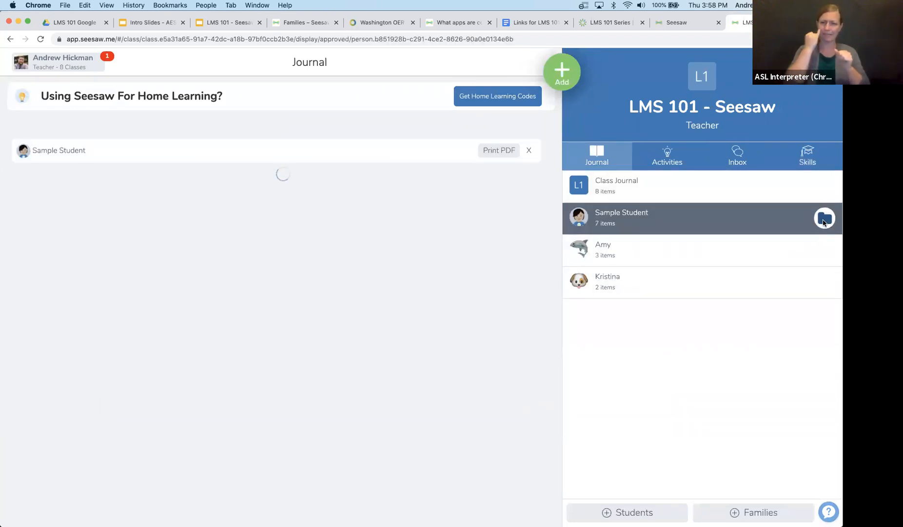
left_click(825, 219)
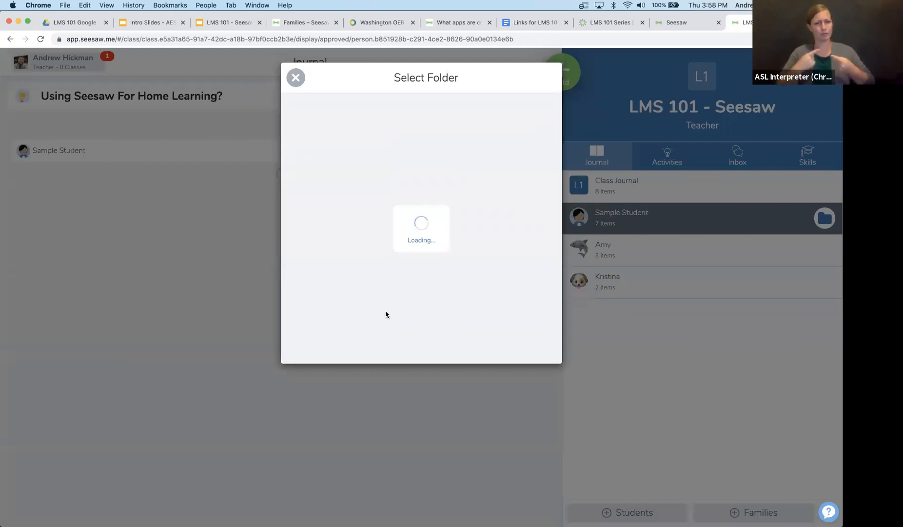
left_click(342, 259)
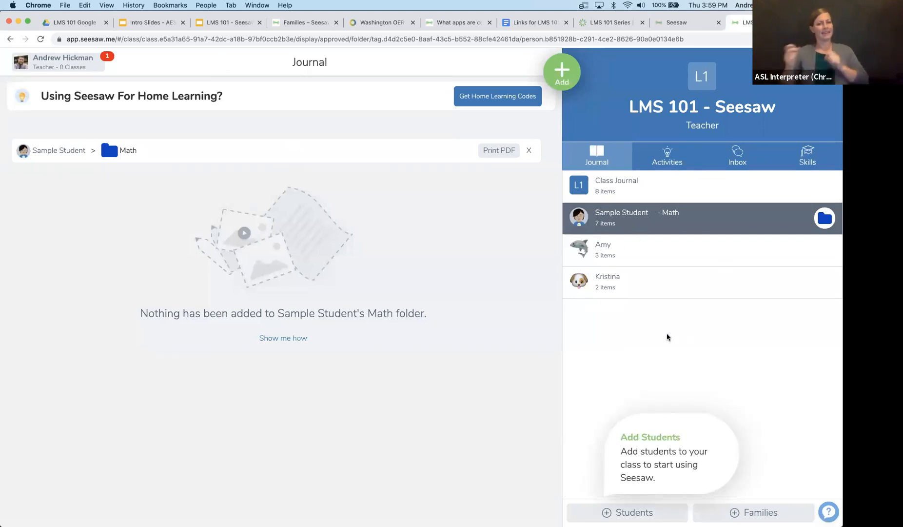
Clear the Math filter on Sample Student's journal, check the available folders, and view the class's skills page.
left_click(648, 227)
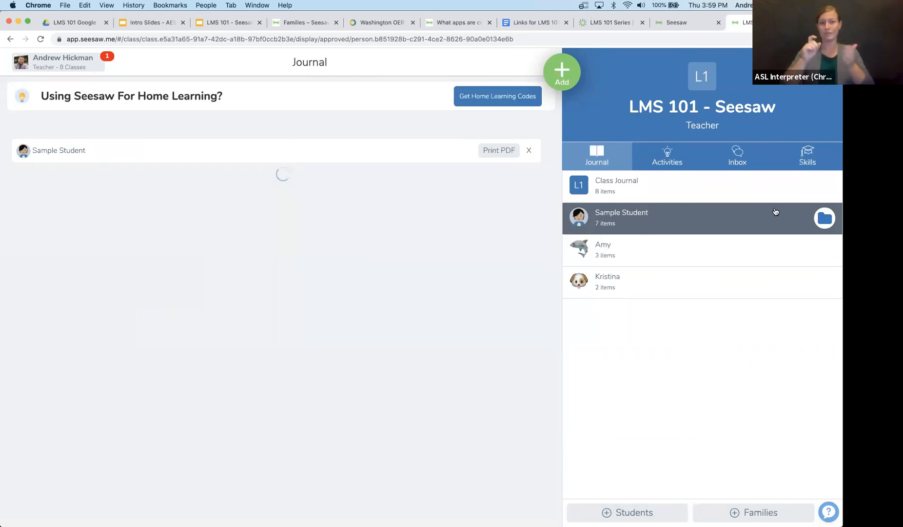
left_click(824, 220)
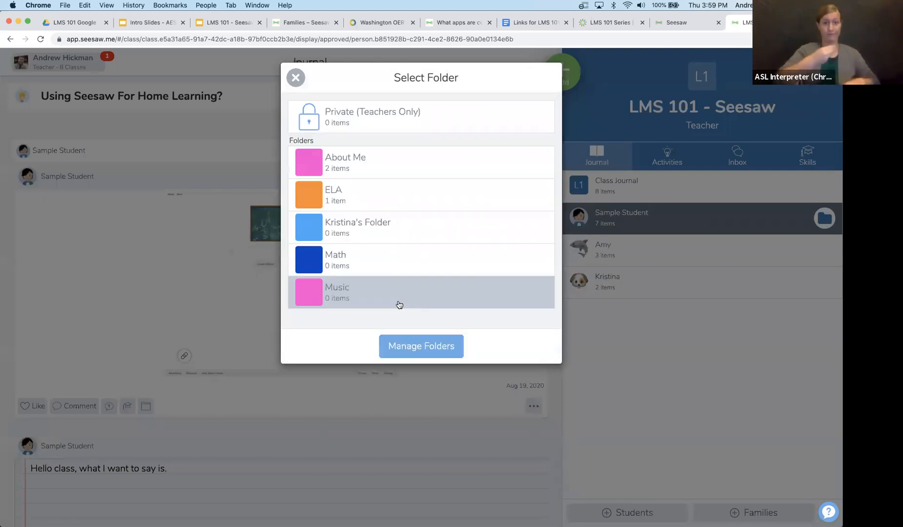
left_click(298, 81)
left_click(806, 159)
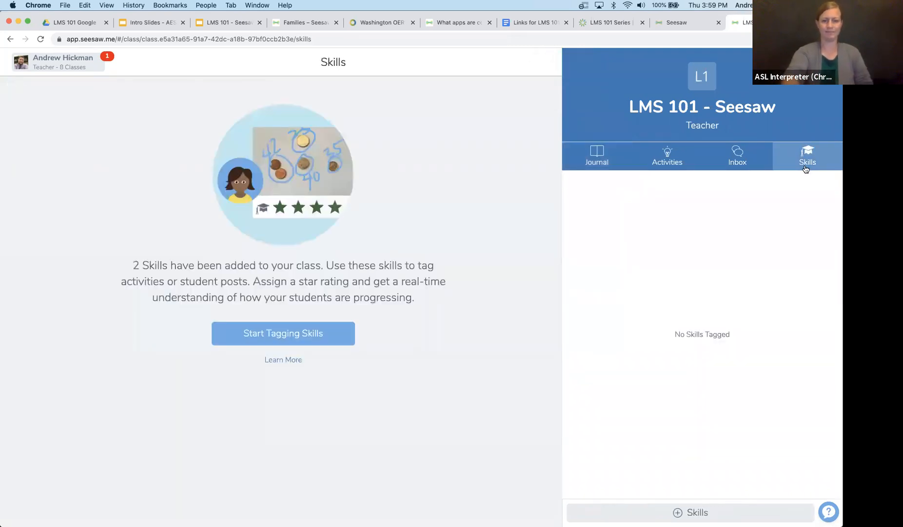
Start a response to the assigned Multiply by 4 activity for Sample Student.
left_click(672, 152)
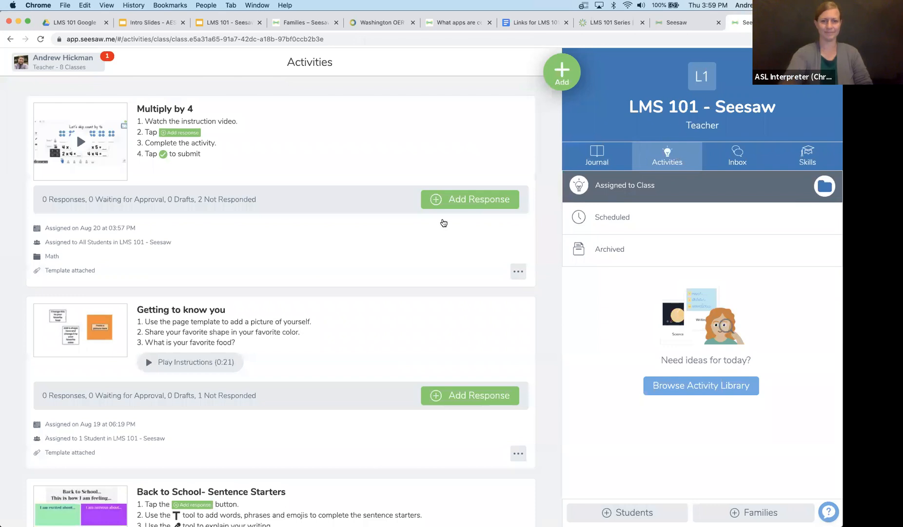
left_click(457, 200)
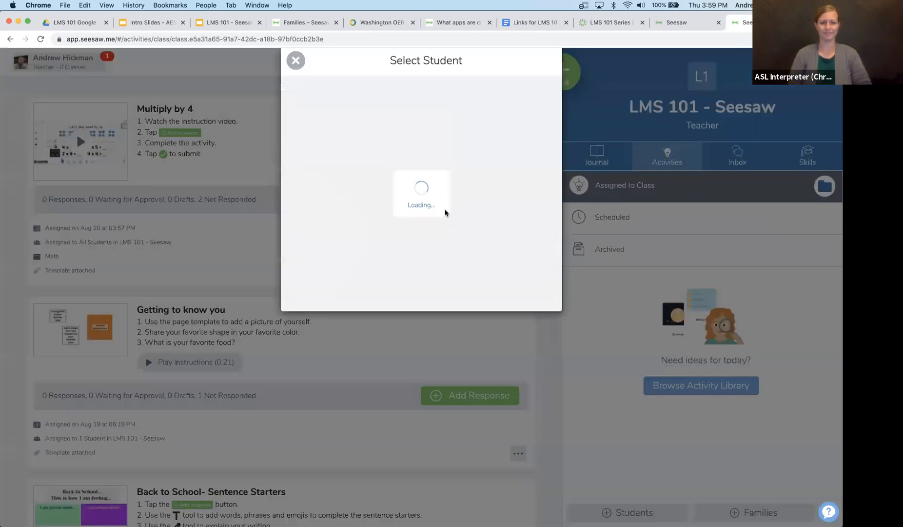
left_click(368, 126)
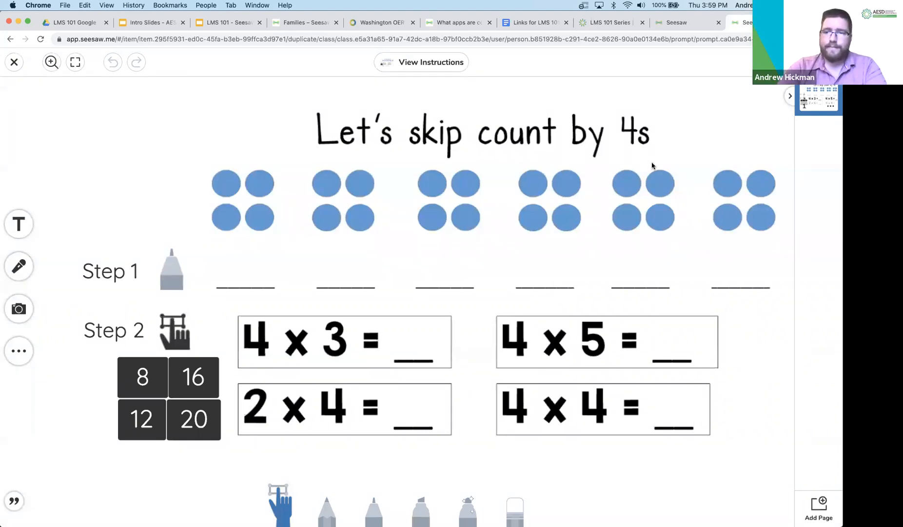
Handwrite the number 4 with the pencil on the first Step 1 blank of the skip-counting template.
left_click(18, 350)
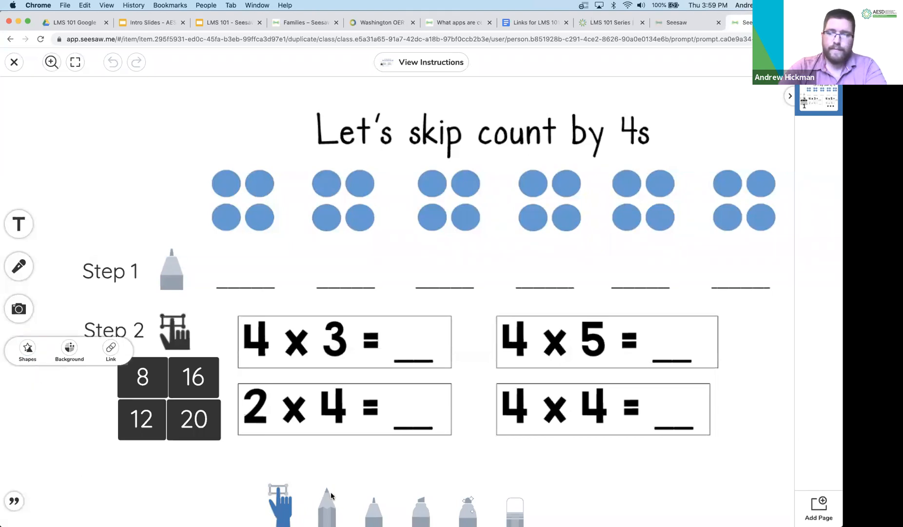
left_click(327, 510)
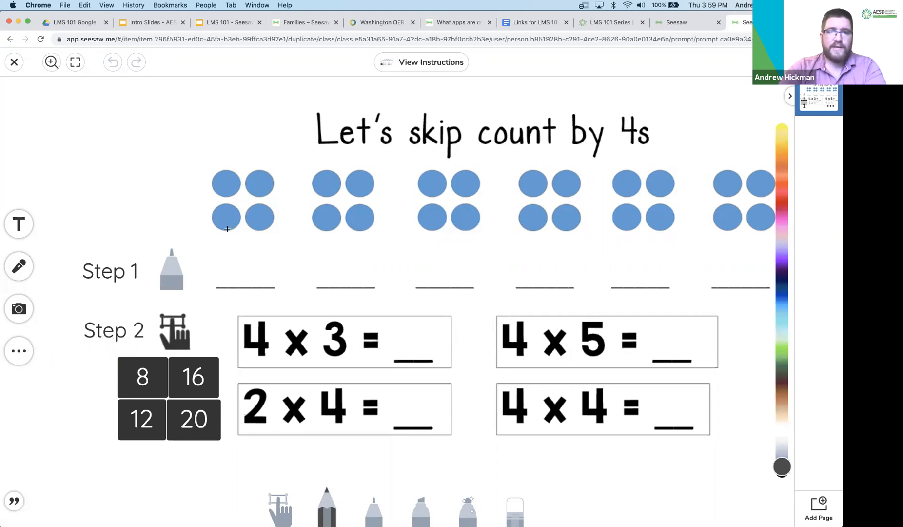
mouse_move(238, 252)
left_mouse_down()
mouse_move(254, 261)
mouse_move(252, 288)
left_mouse_up()
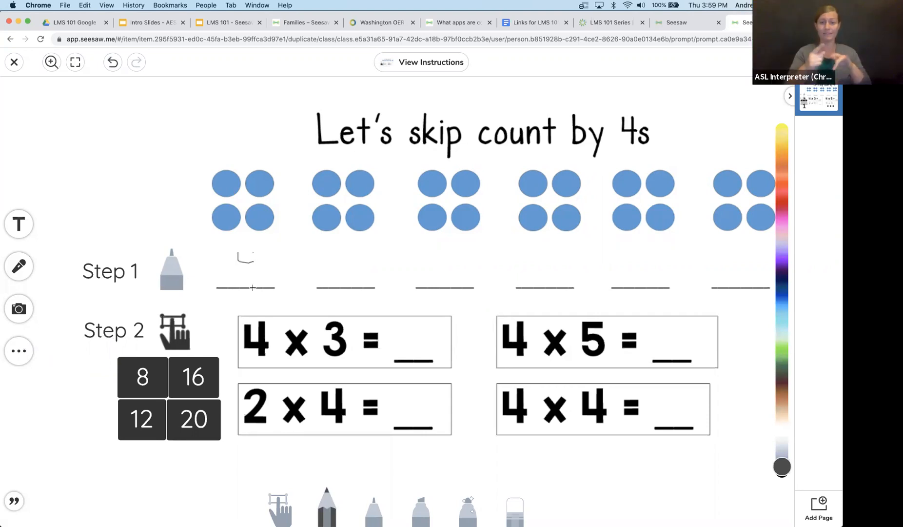
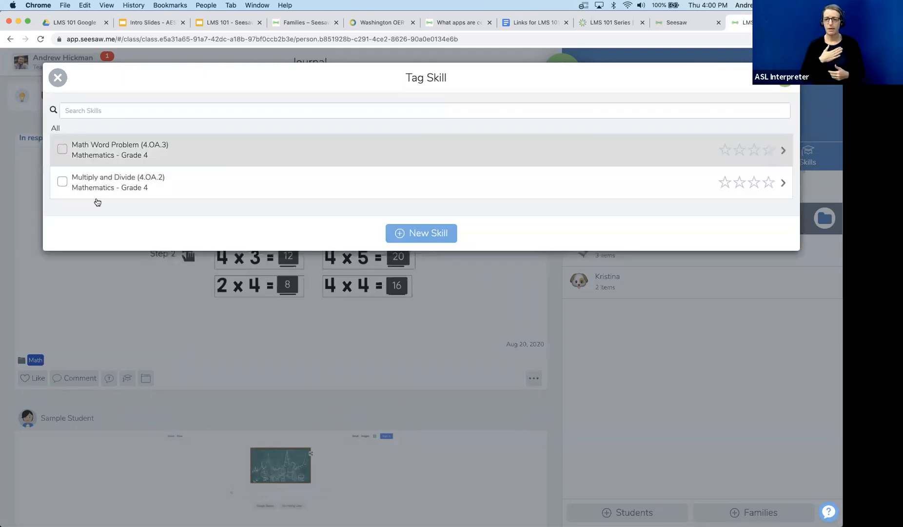
Tag Sample Student's Multiply by 4 response with the Multiply and Divide (4.OA.2) skill, rated four stars.
left_click(62, 182)
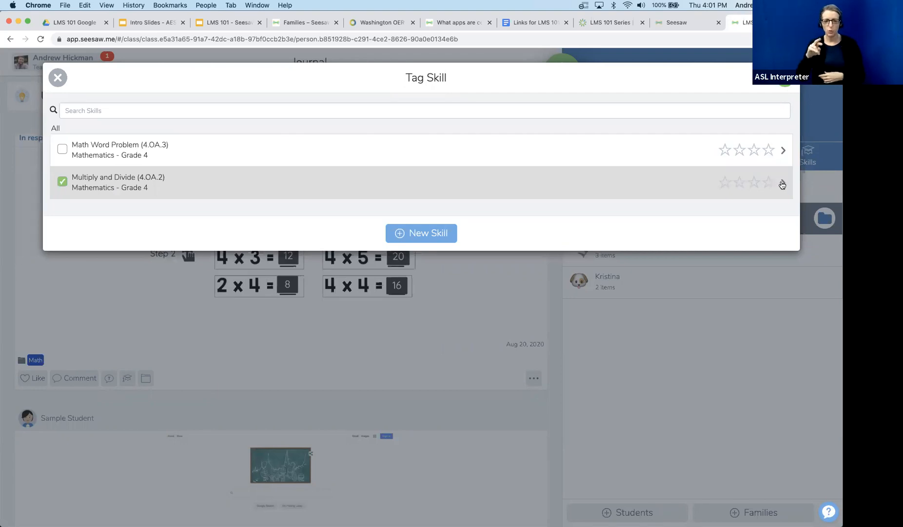
left_click(755, 184)
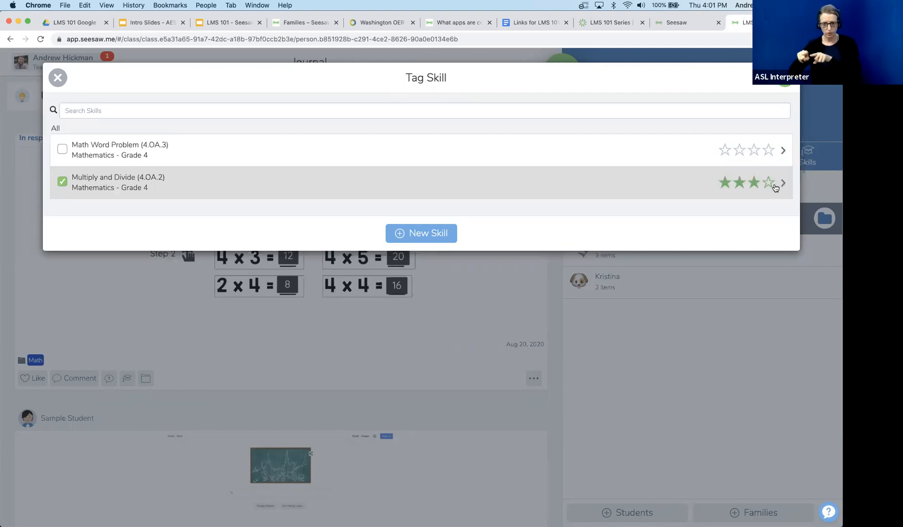
left_click(769, 184)
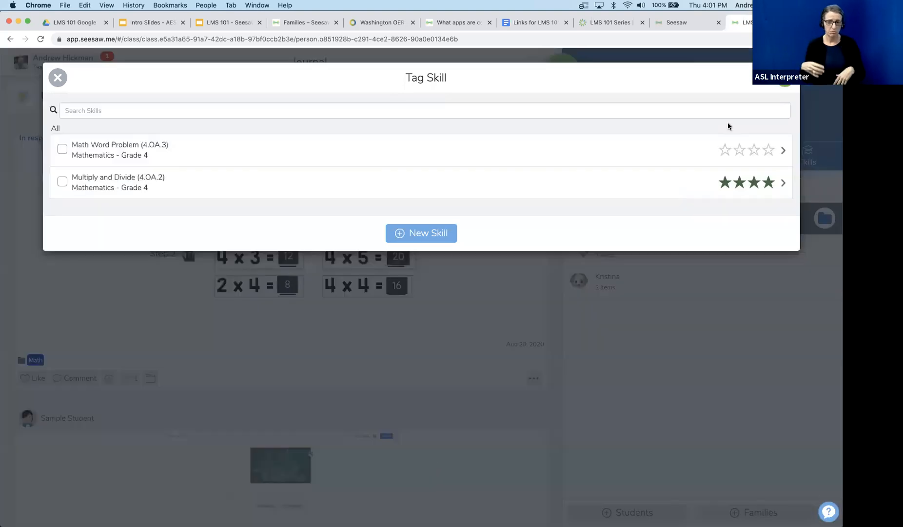
left_click(432, 457)
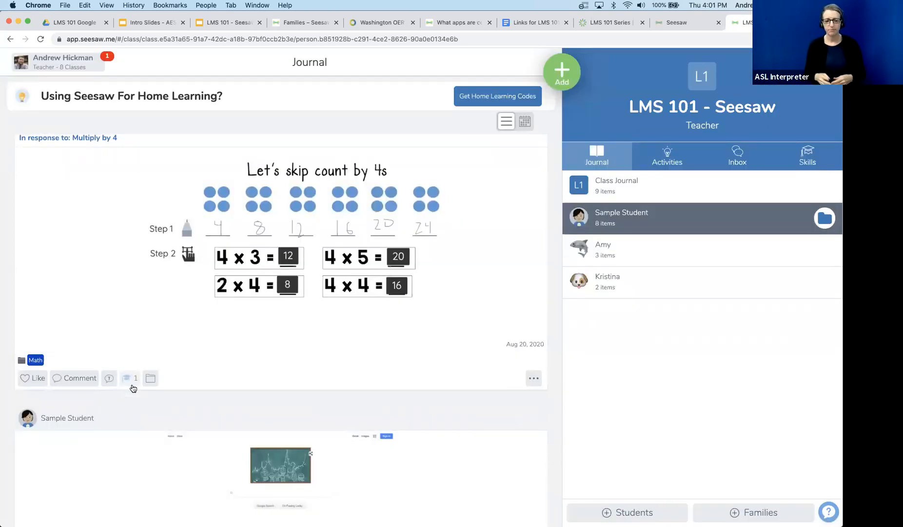
left_click(36, 380)
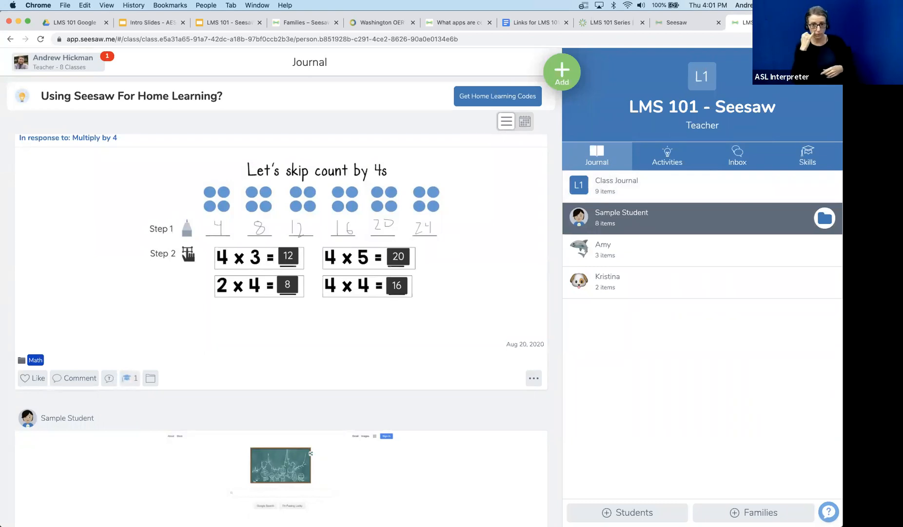
View the teacher management page in the class settings and return to the settings list.
left_click(683, 121)
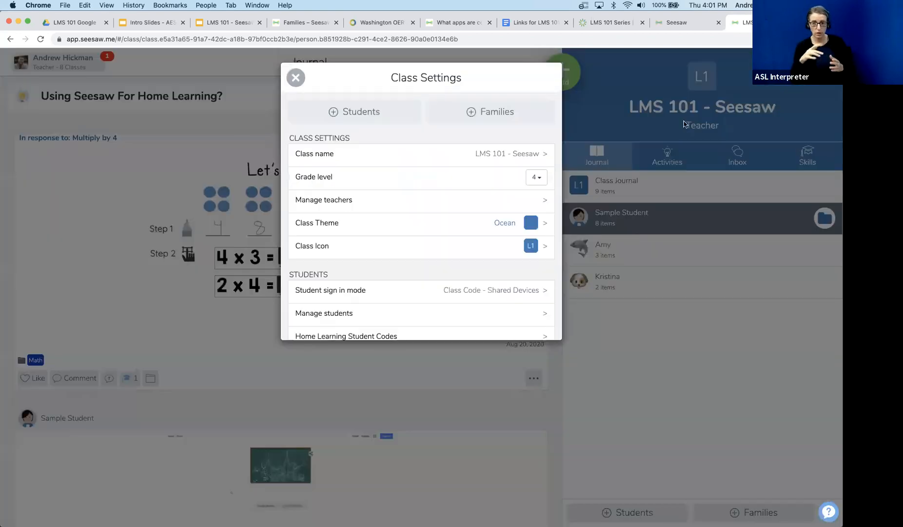
left_click(450, 202)
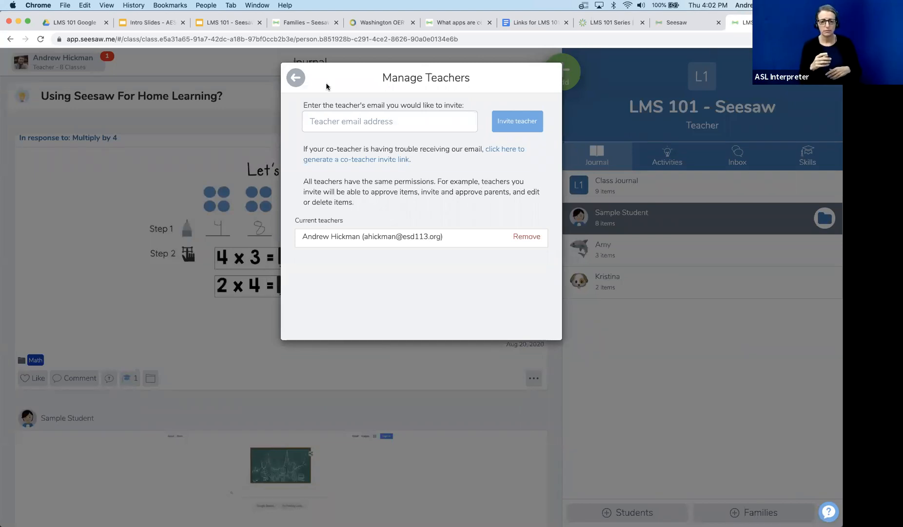
left_click(296, 78)
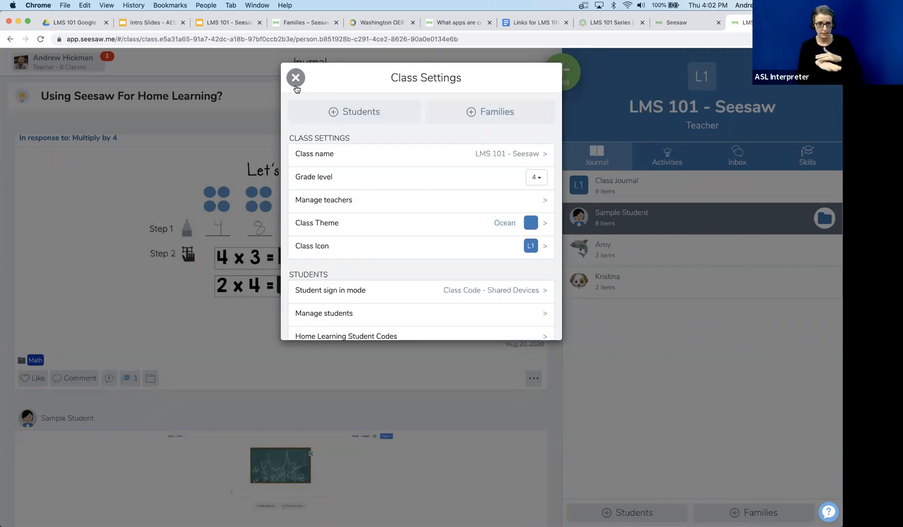
Find the skills section of the class settings and look through the active skills under Manage skills.
scroll(340, 262, "down", 6)
scroll(341, 262, "down", 5)
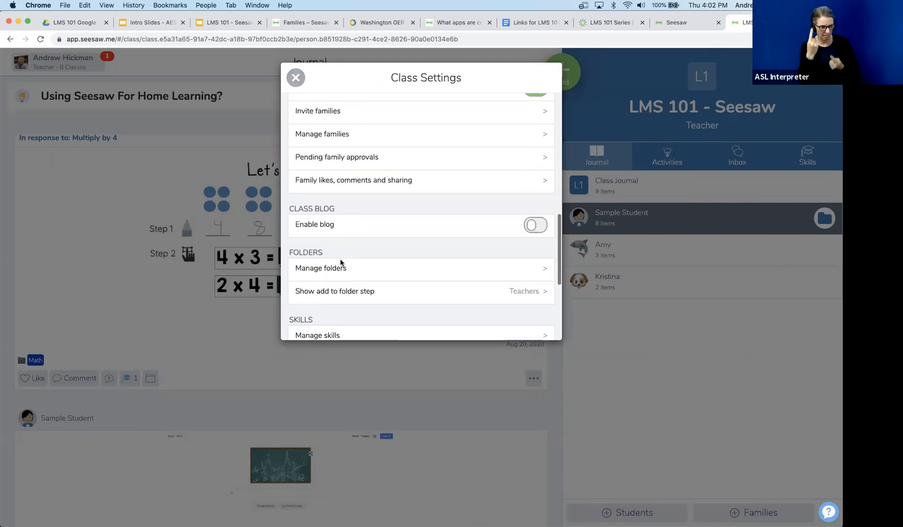
scroll(340, 262, "down", 1)
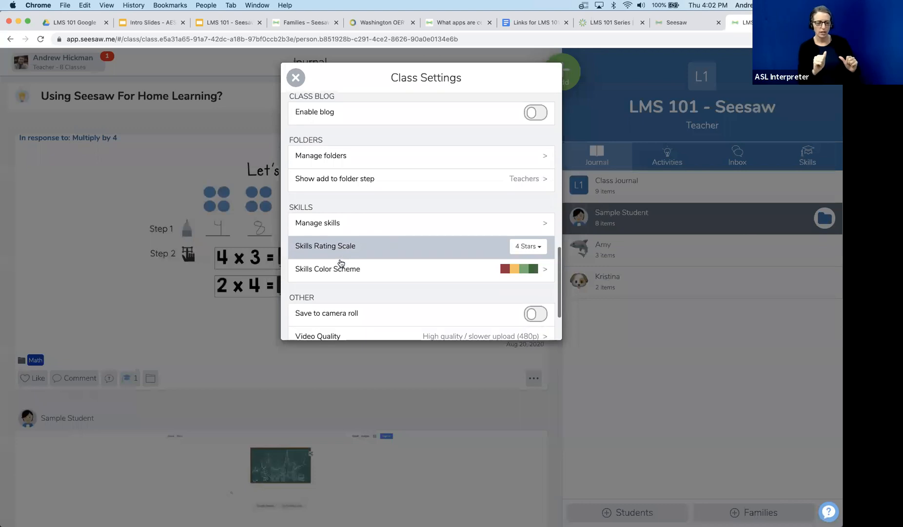
left_click(373, 209)
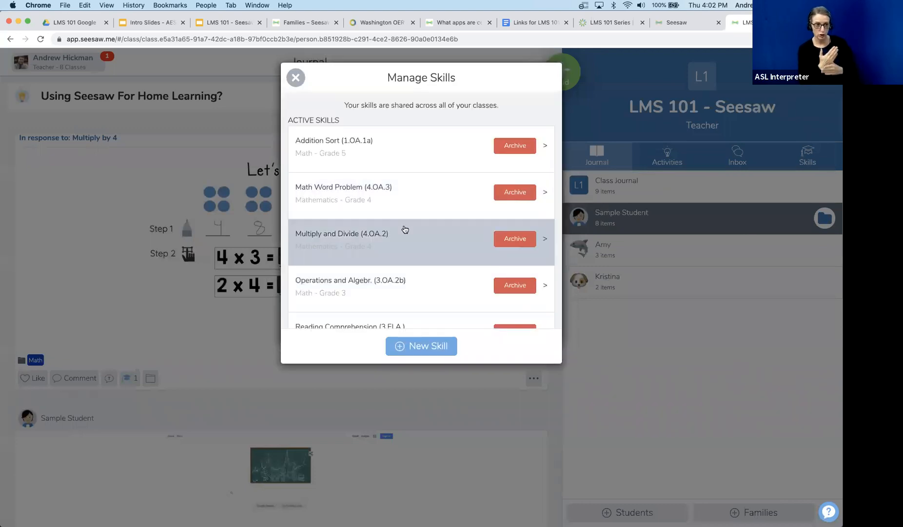
scroll(405, 229, "down", 2)
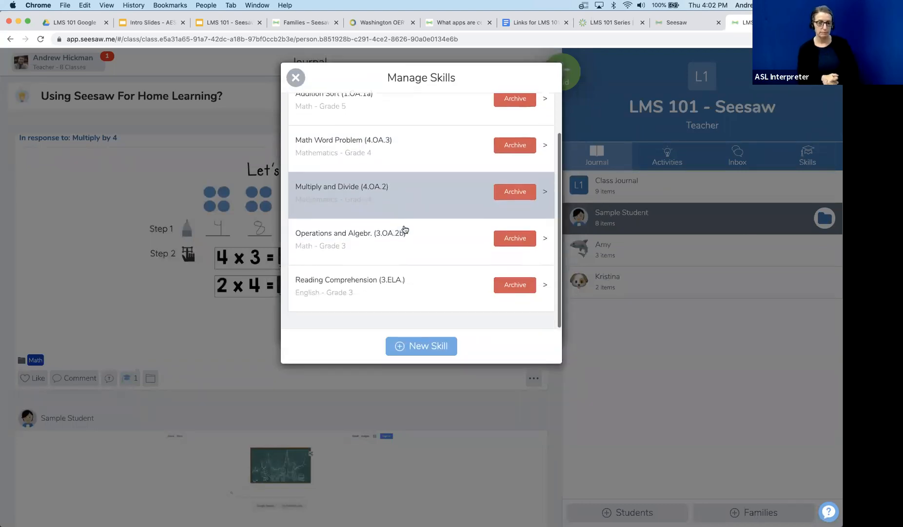
Look over the active skills list once more and close the class settings.
scroll(405, 229, "up", 2)
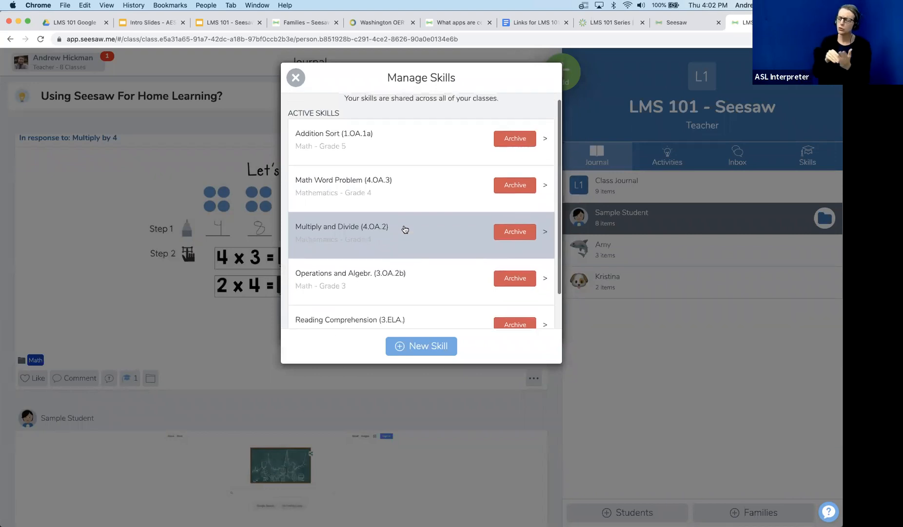
left_click(296, 79)
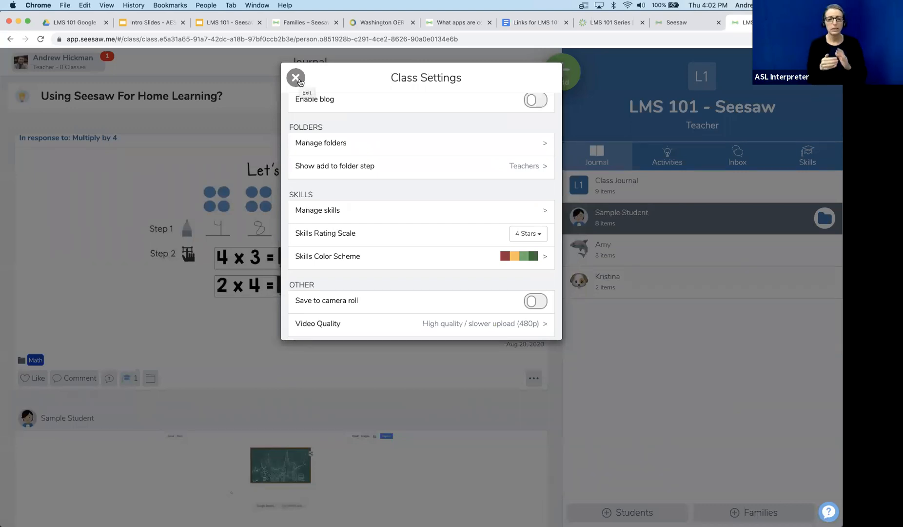
left_click(296, 78)
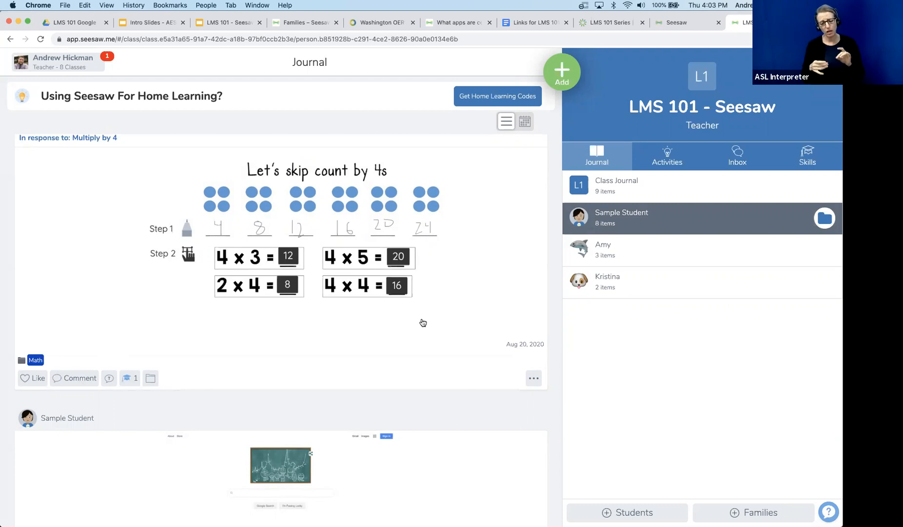
Edit Sample Student's Multiply by 4 response to add a short voice recording and save the post.
left_click(450, 279)
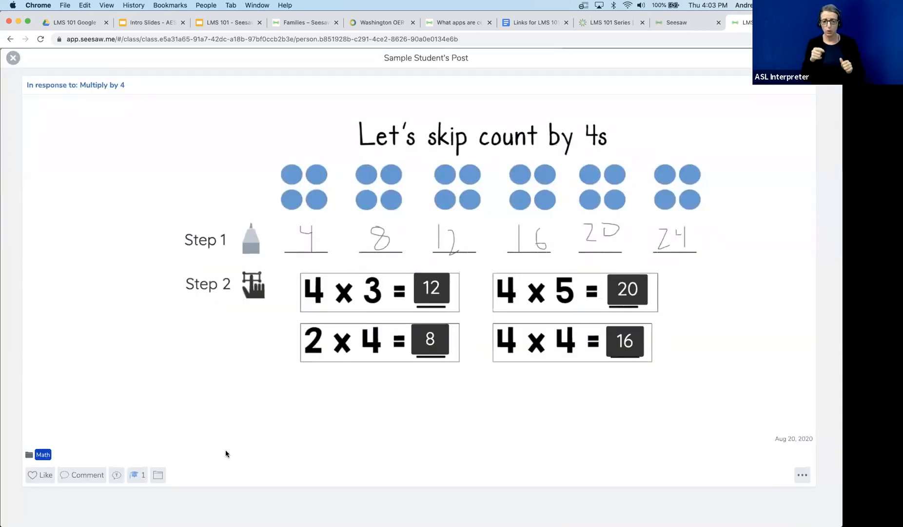
left_click(800, 470)
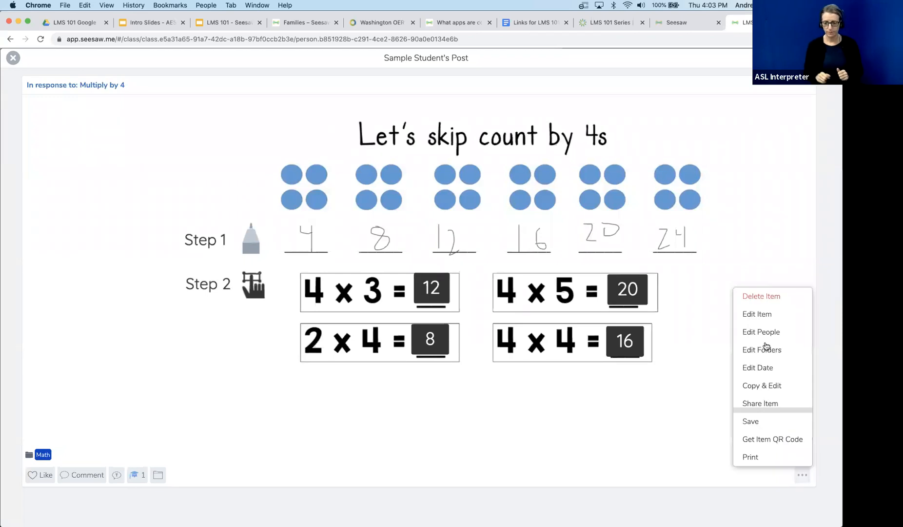
left_click(762, 315)
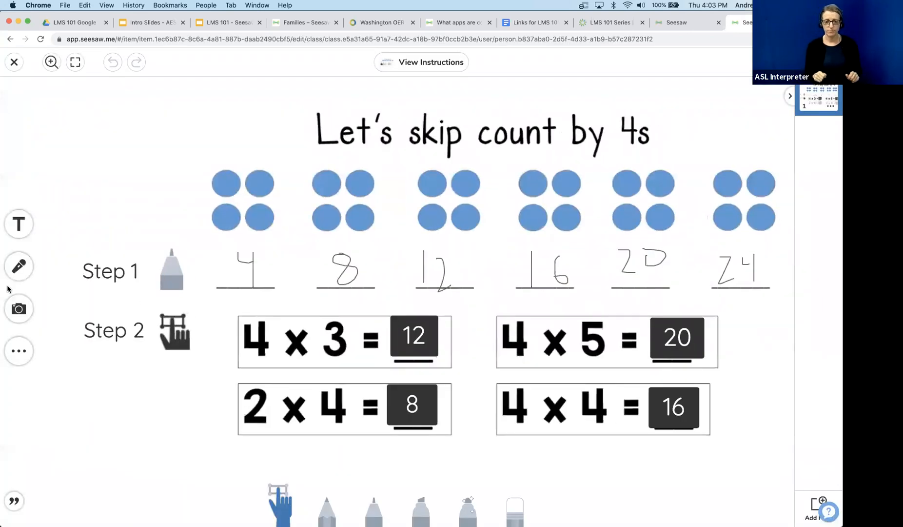
left_click(18, 267)
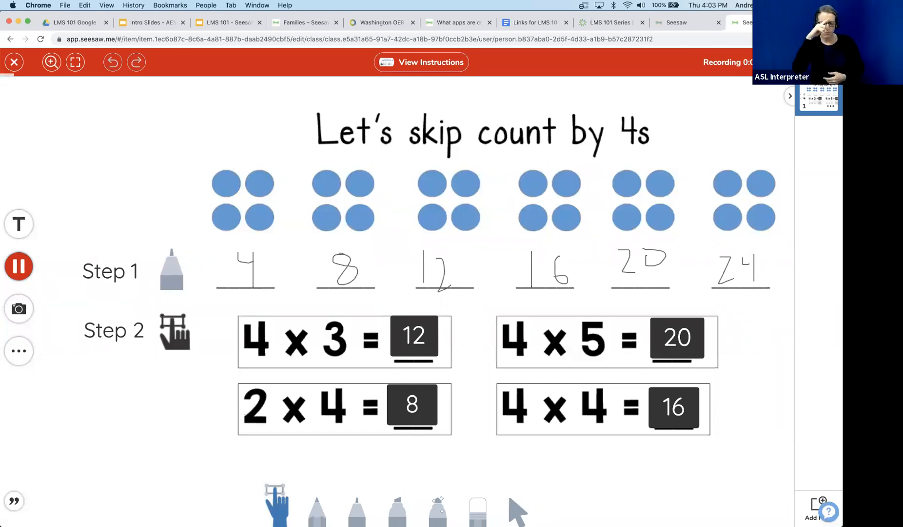
left_click(827, 62)
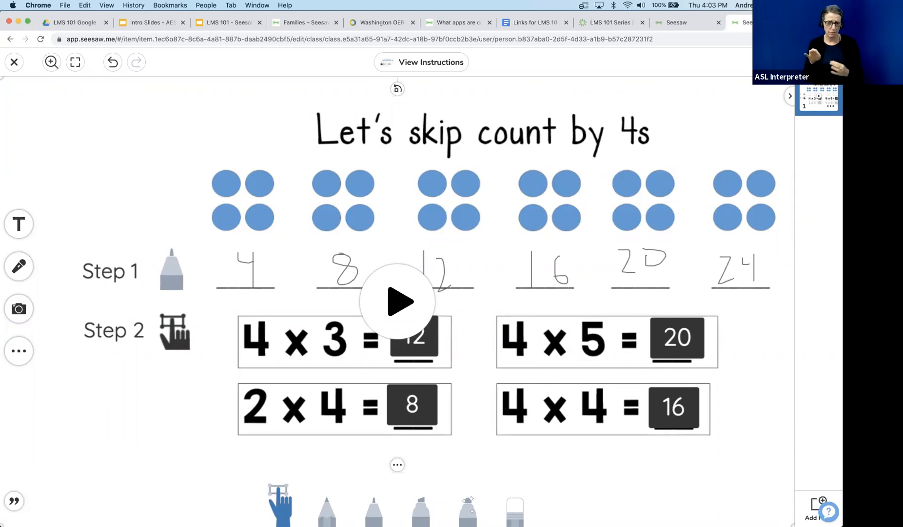
left_click(827, 62)
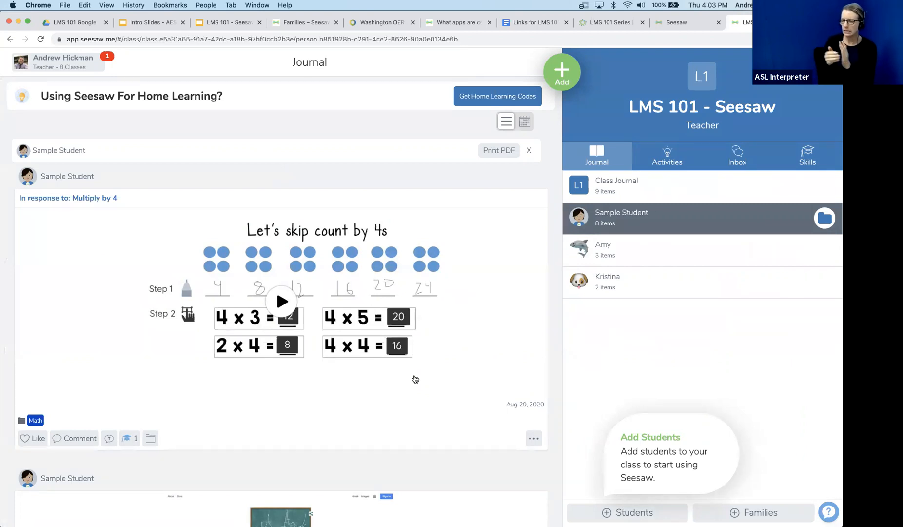
Tag Sample Student's Aug 19 link post with the Math Word Problem (4.OA.3) skill, leaving it unrated.
scroll(415, 379, "down", 8)
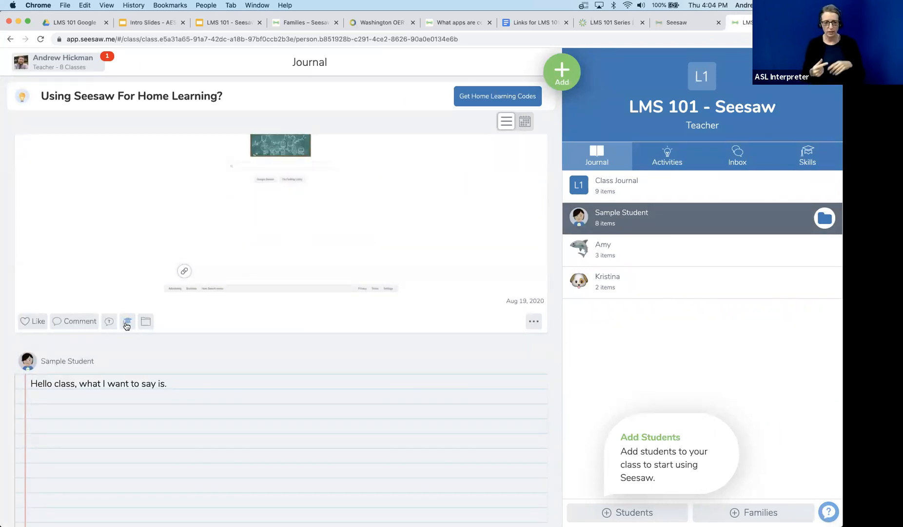
left_click(126, 322)
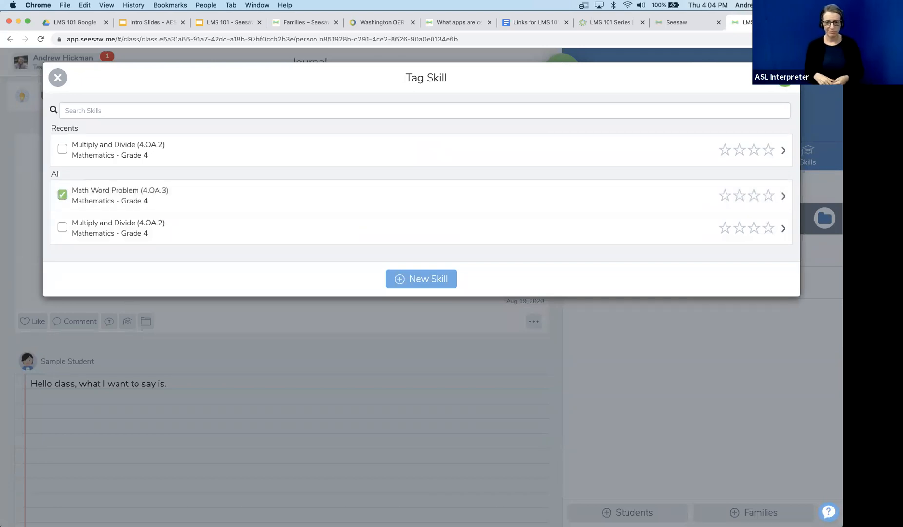
left_click(469, 321)
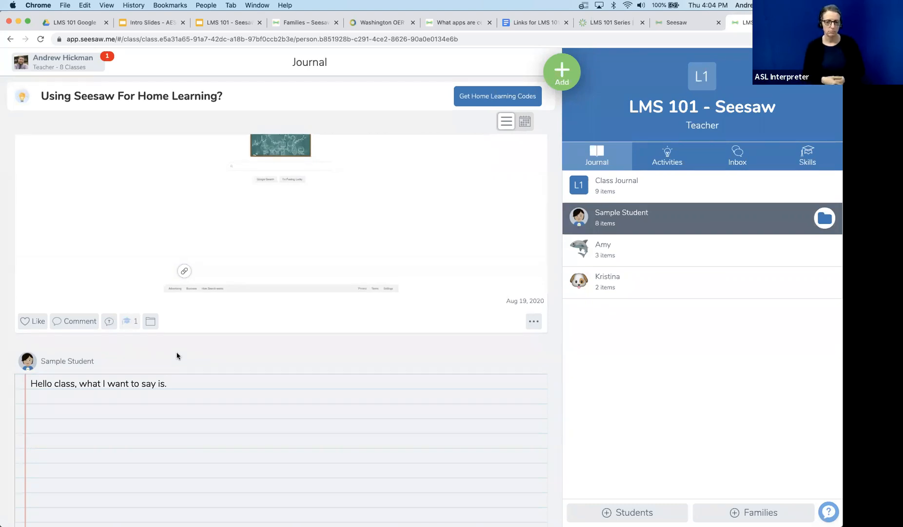
Open the class skills overview and view Sample Student's work tagged Multiply and Divide (4.OA.2).
left_click(805, 153)
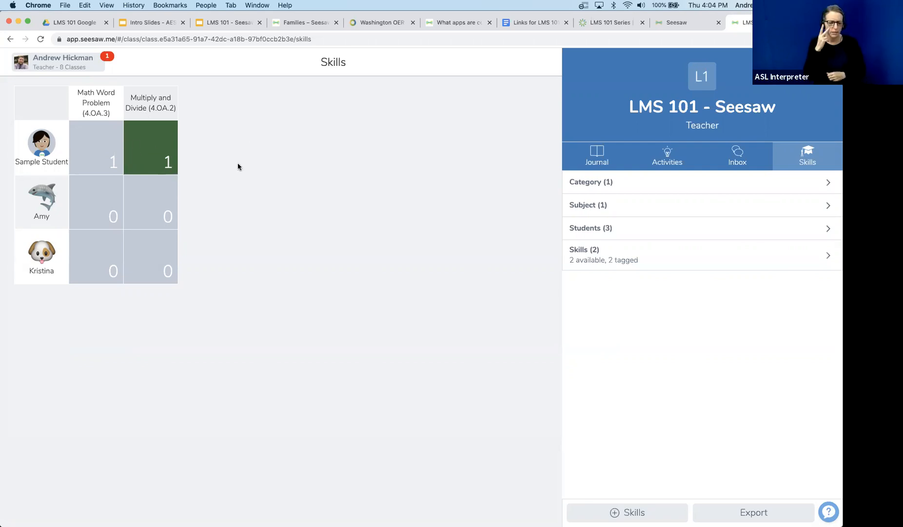
left_click(167, 172)
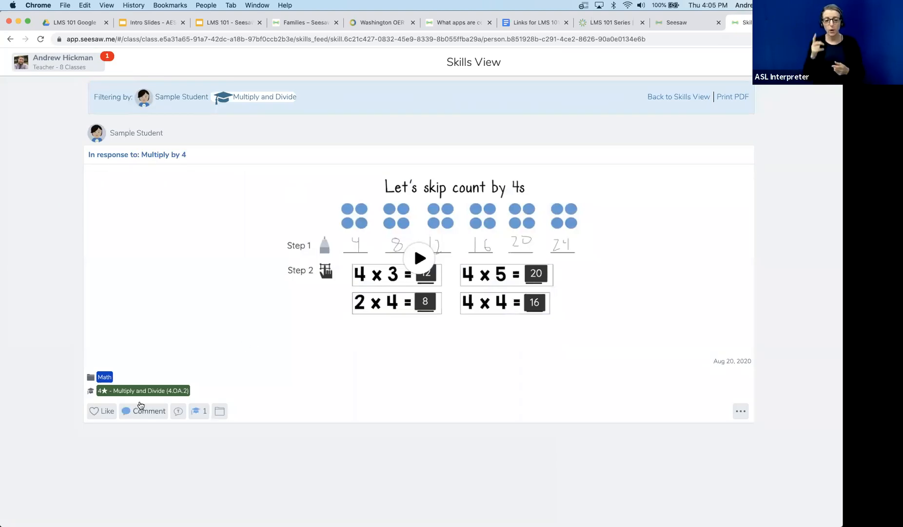
Try two-, three- and one-star ratings on the post's Multiply and Divide (4.OA.2) skill, ending at four stars.
left_click(199, 410)
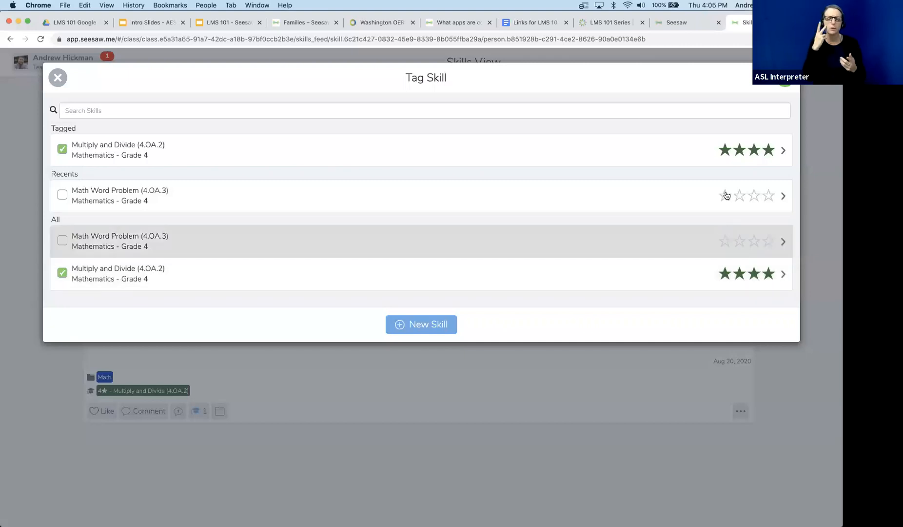
left_click(742, 152)
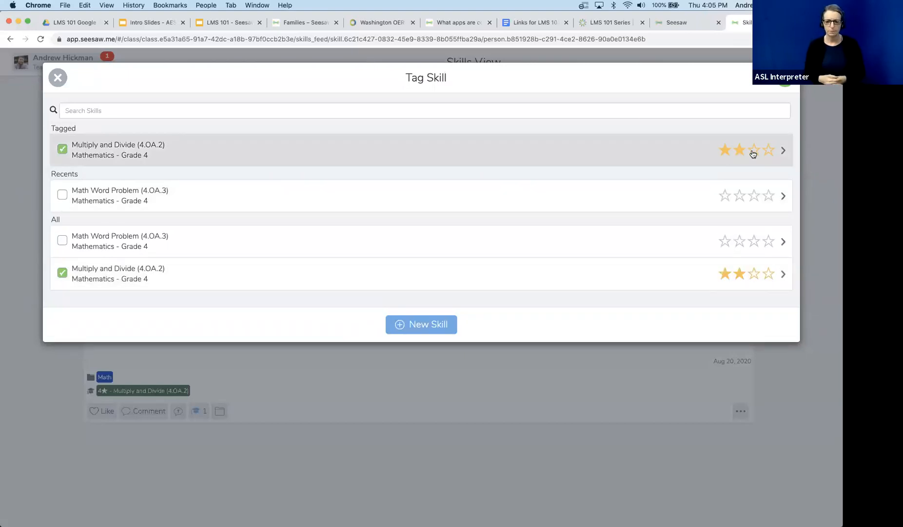
left_click(753, 152)
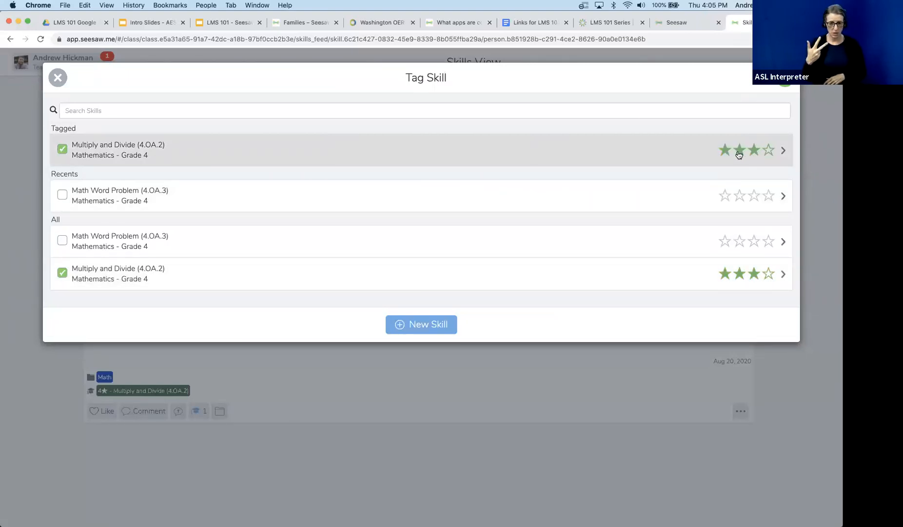
left_click(739, 152)
left_click(725, 151)
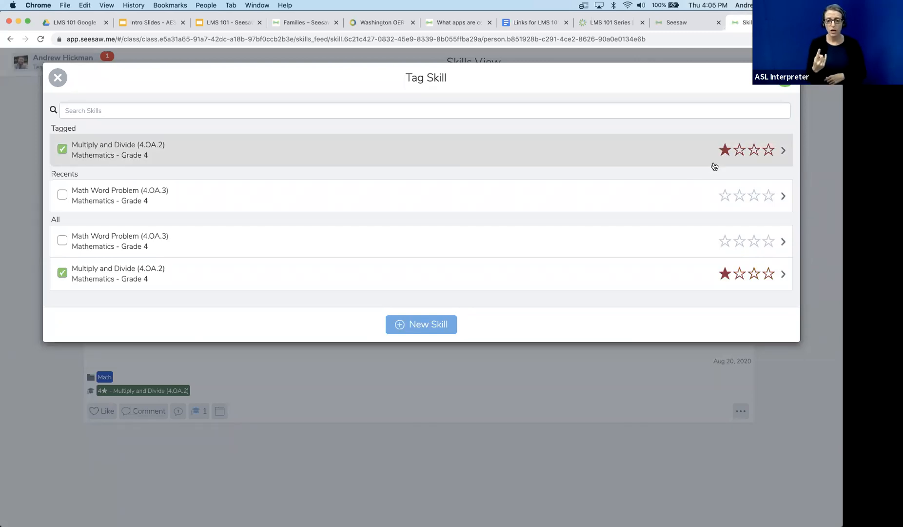
left_click(770, 151)
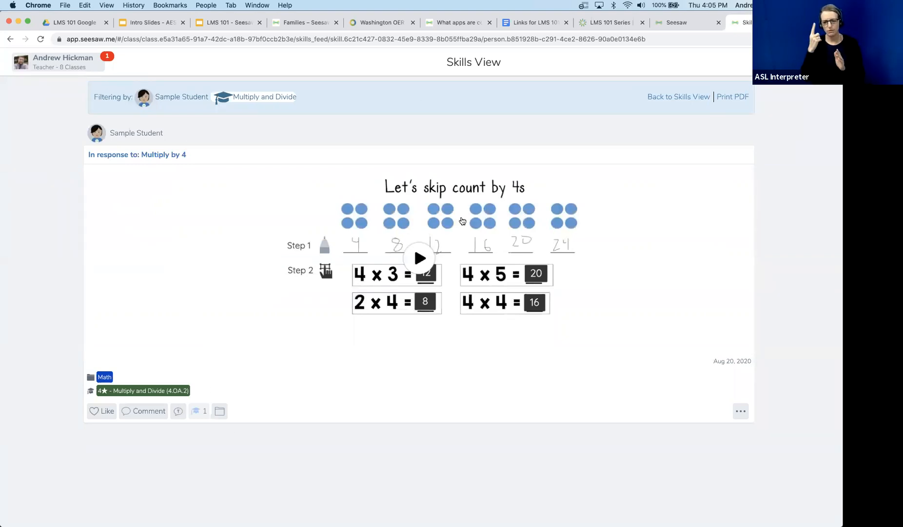
Return to the skills overview, filter it by Sample Student, and expand the list of available skills.
left_click(663, 96)
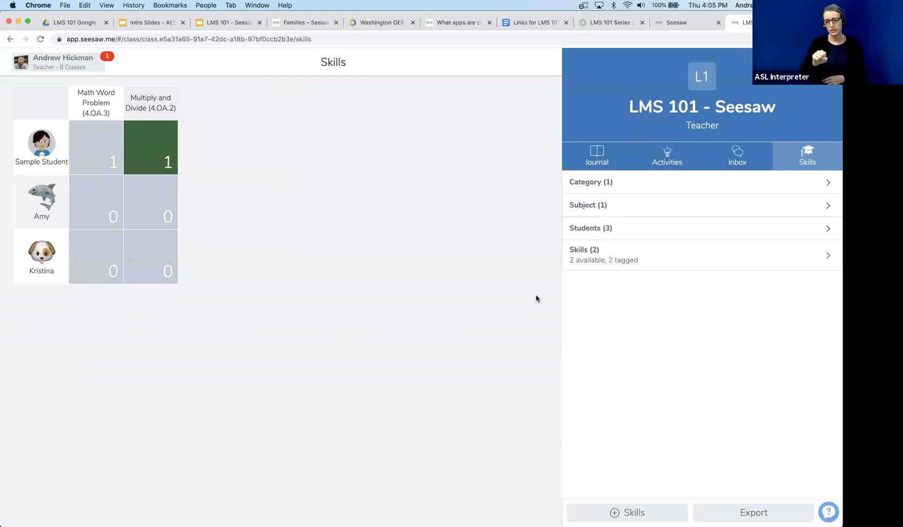
left_click(614, 188)
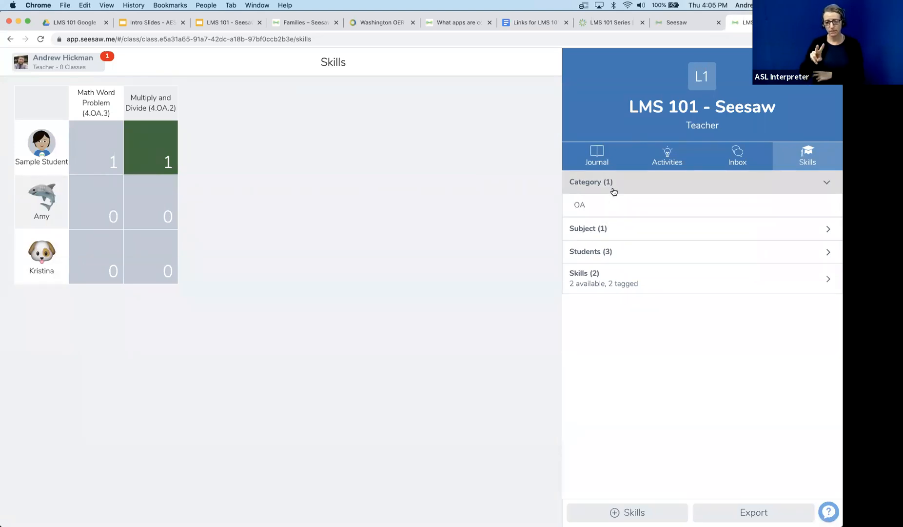
left_click(603, 227)
left_click(606, 276)
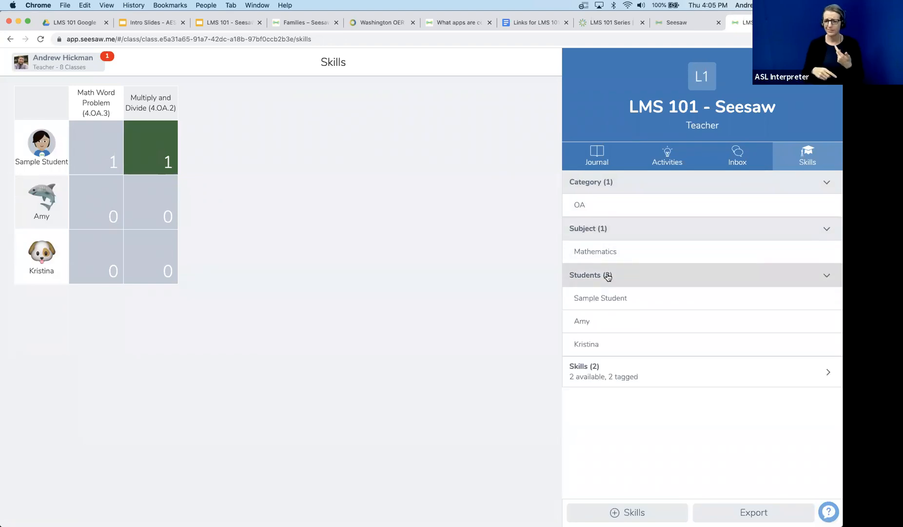
left_click(596, 297)
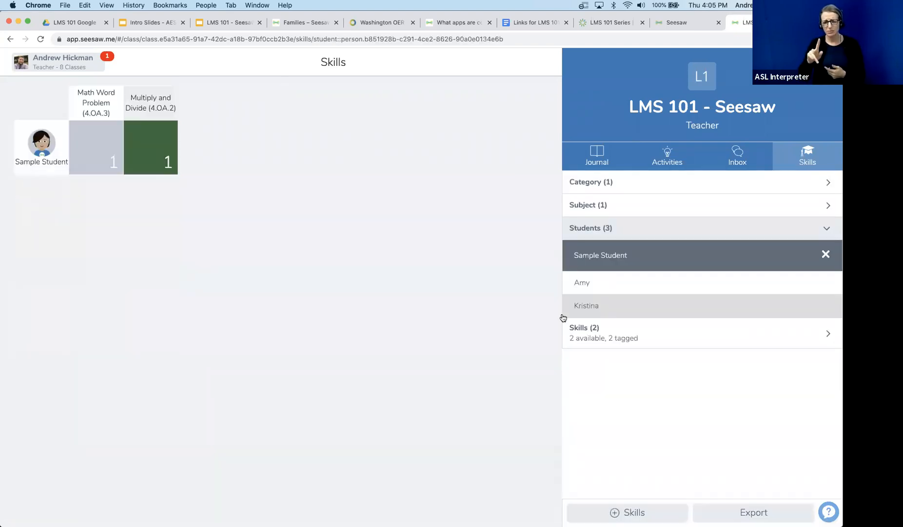
left_click(634, 328)
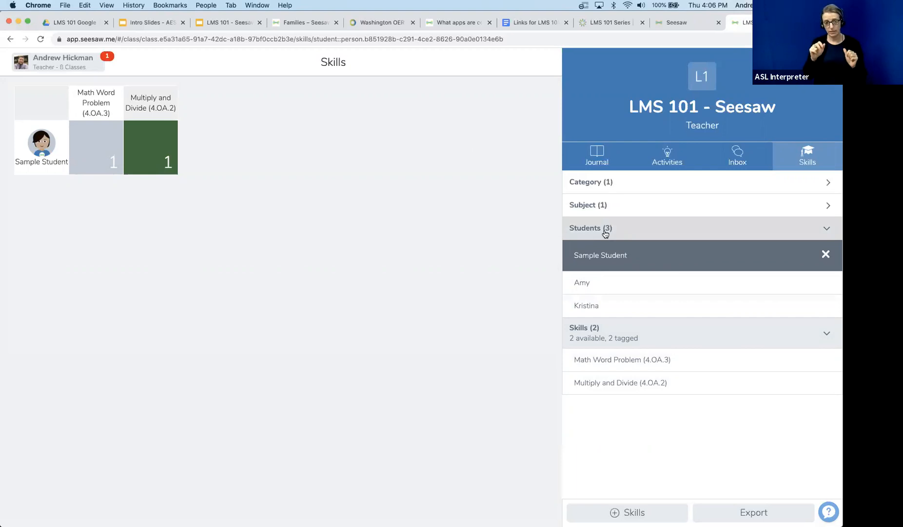
Clear the Sample Student filter to show the whole class in the skills overview.
left_click(597, 300)
left_click(595, 280)
left_click(595, 257)
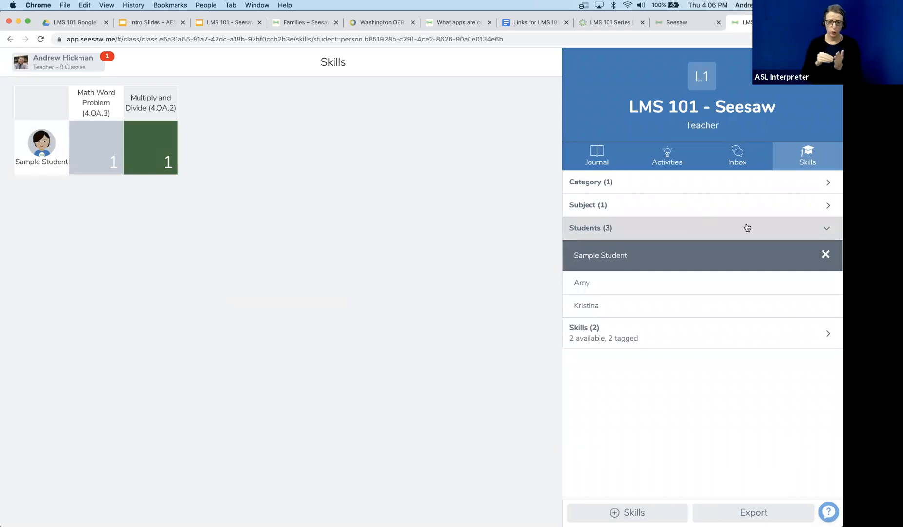
left_click(824, 254)
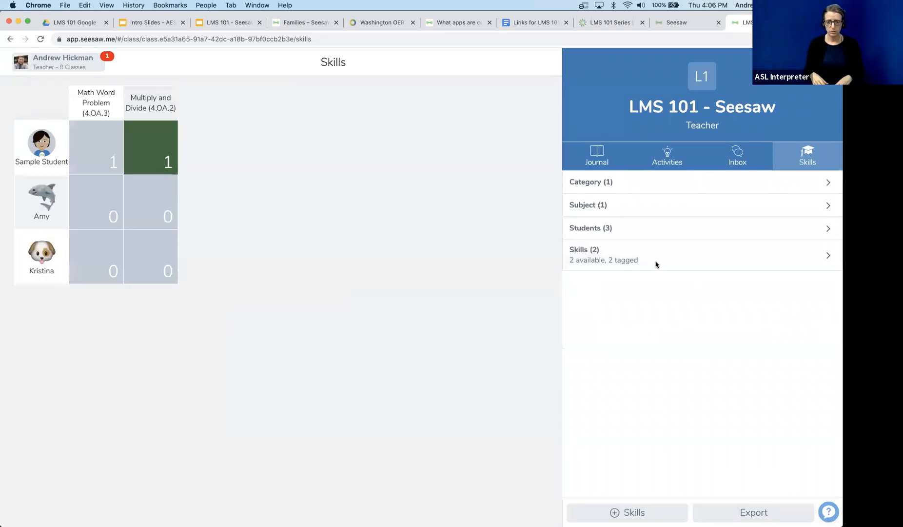
Download the class skills export as a CSV and open it in Numbers, declining the app update.
left_click(750, 515)
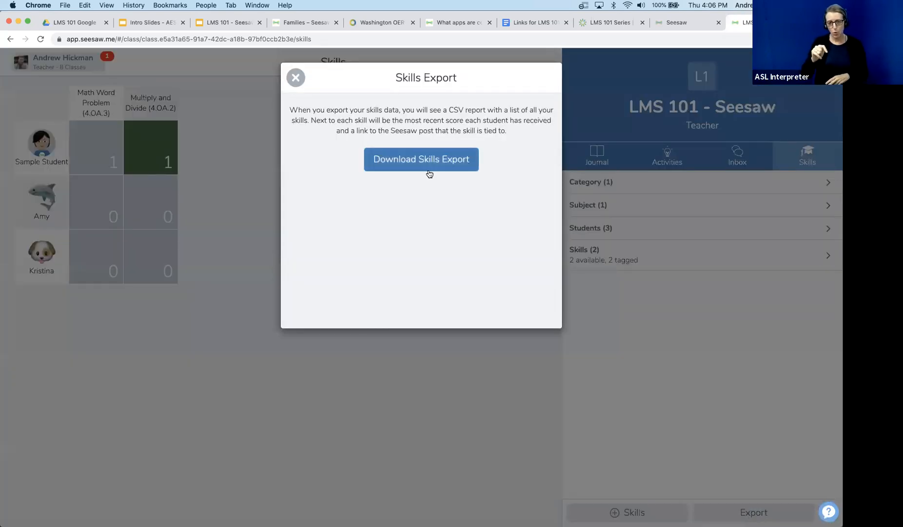
left_click(428, 170)
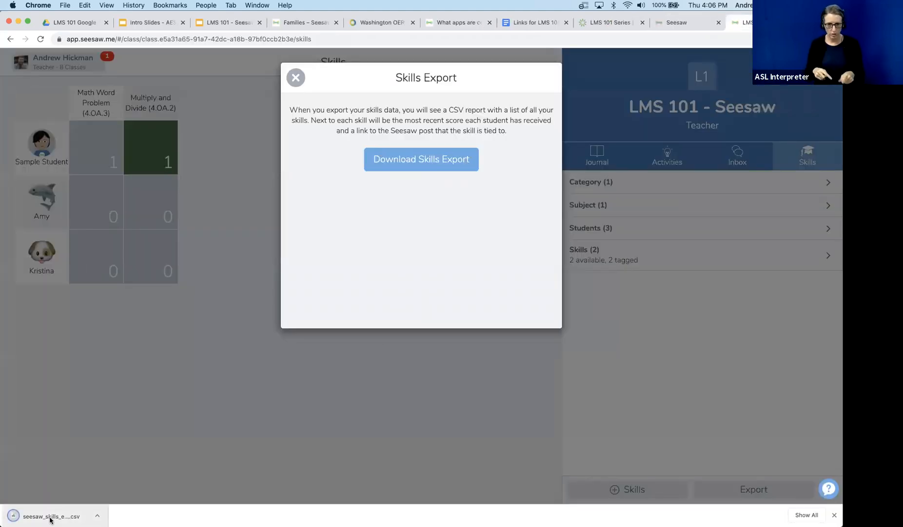
left_click(50, 517)
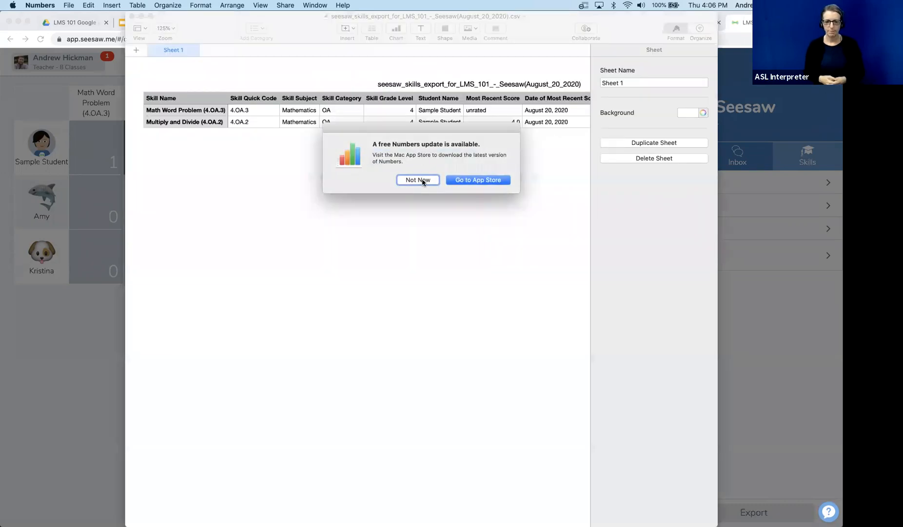
left_click(422, 181)
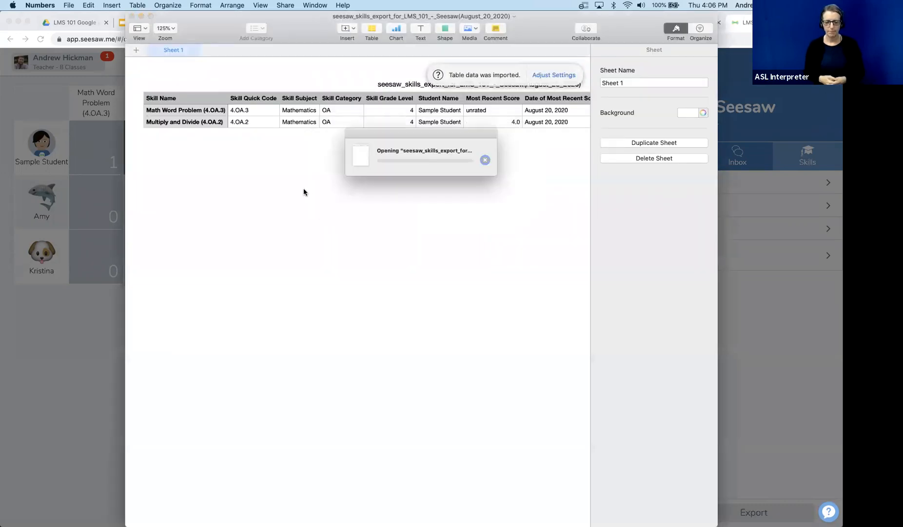
left_click(486, 162)
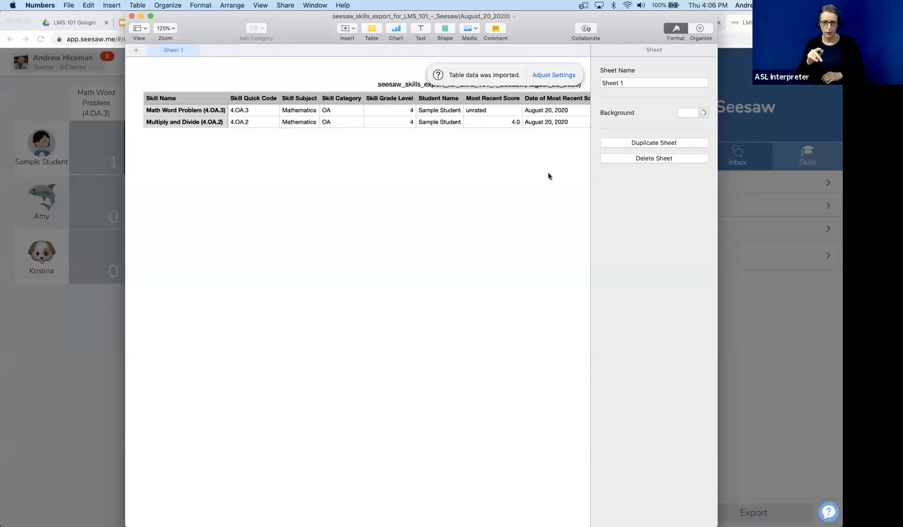
Examine the exported skills table across to the score, date and item link columns, and close the spreadsheet.
scroll(549, 176, "right", 3)
scroll(550, 176, "right", 10)
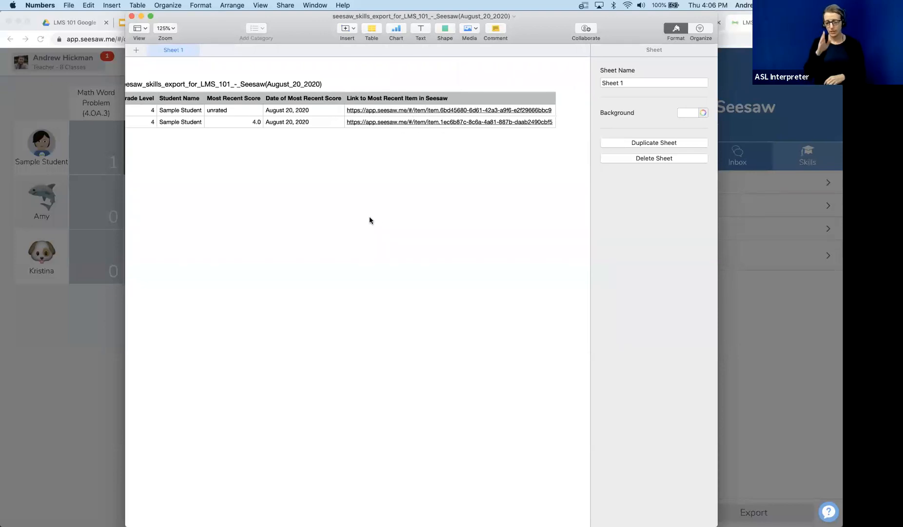
scroll(369, 218, "left", 12)
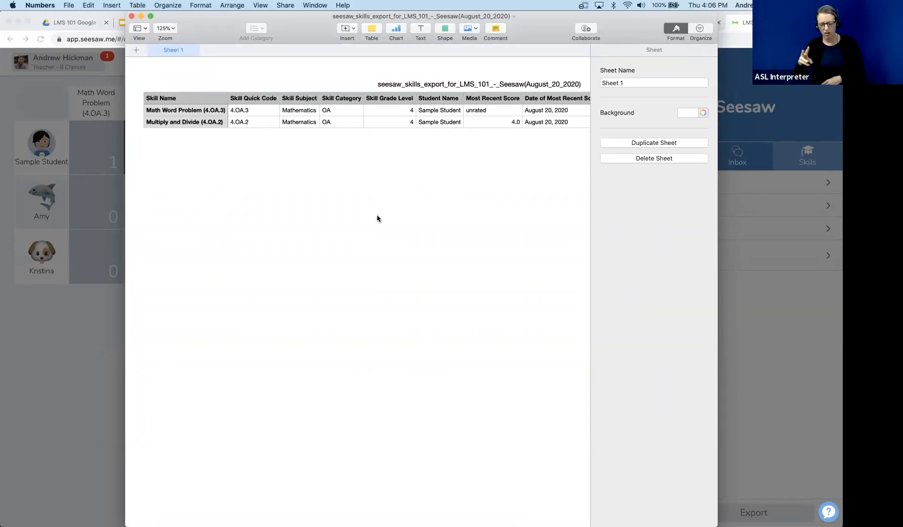
scroll(386, 210, "right", 10)
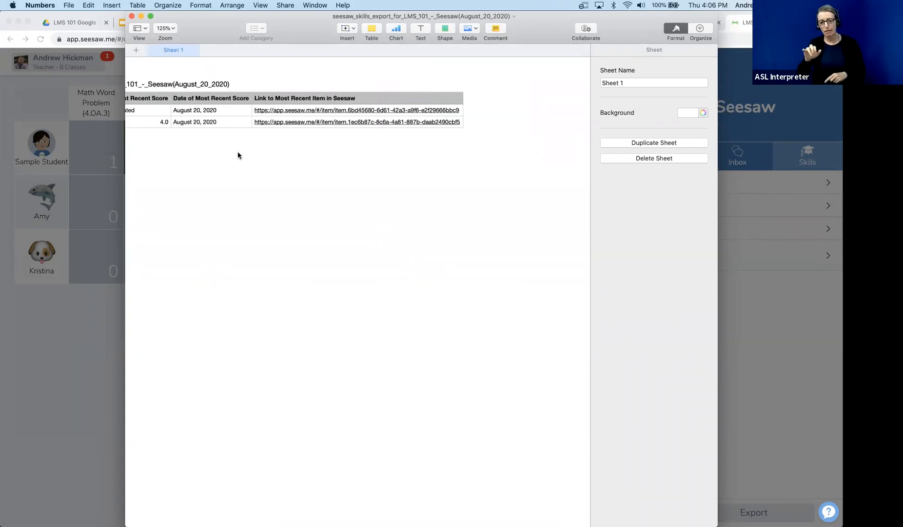
left_click(132, 16)
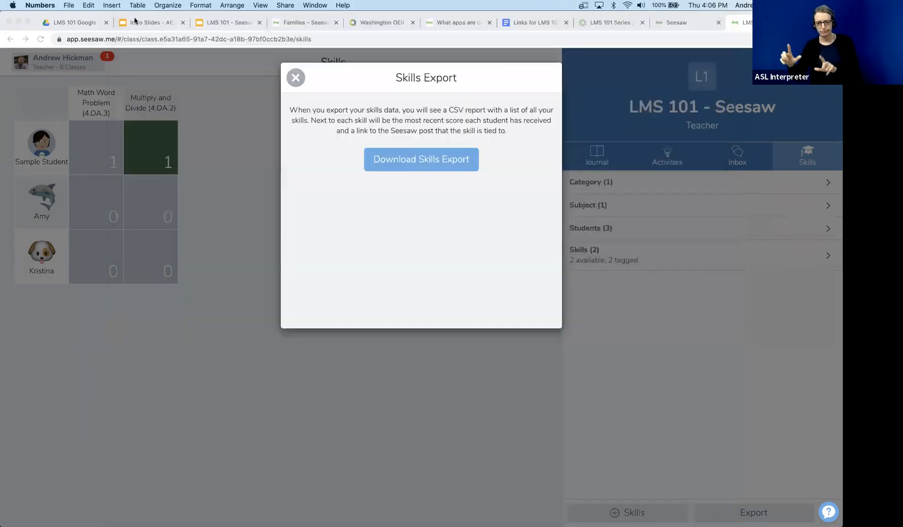
Close the skills export dialog, and show the blank form for adding a new skill without creating one.
left_click(301, 79)
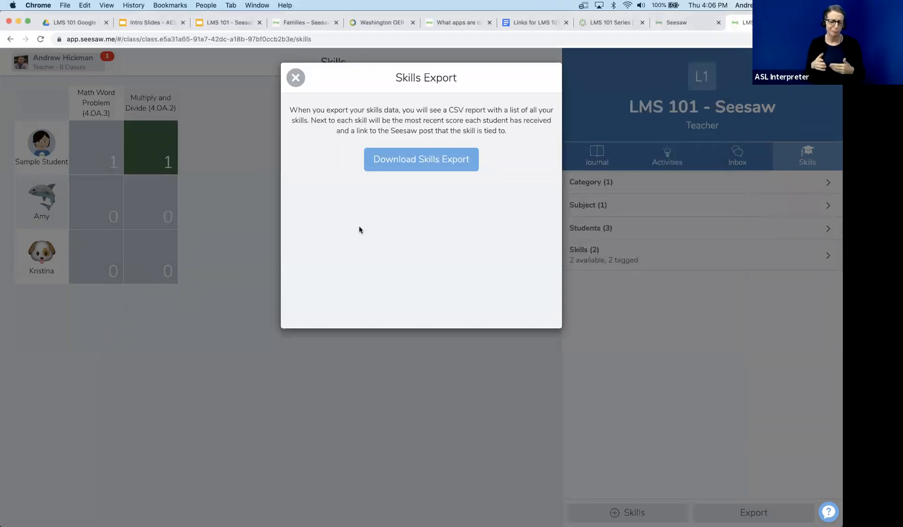
left_click(296, 78)
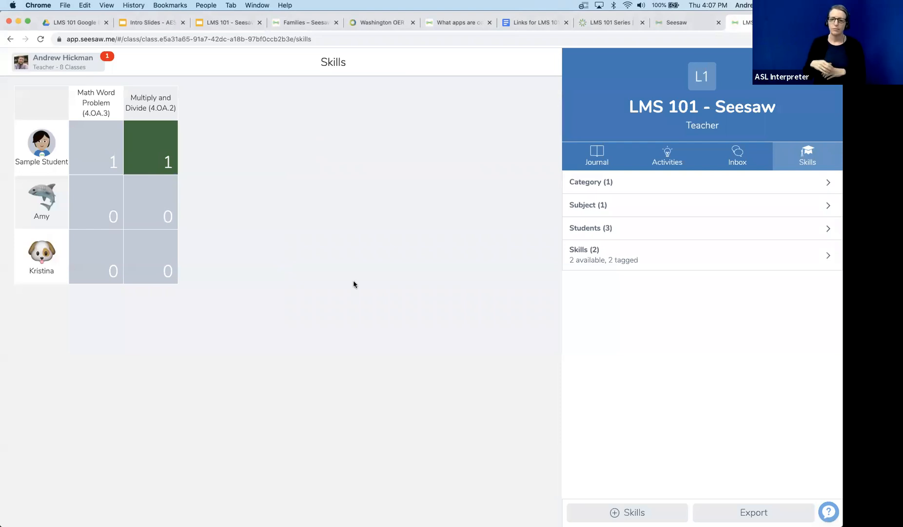
left_click(586, 507)
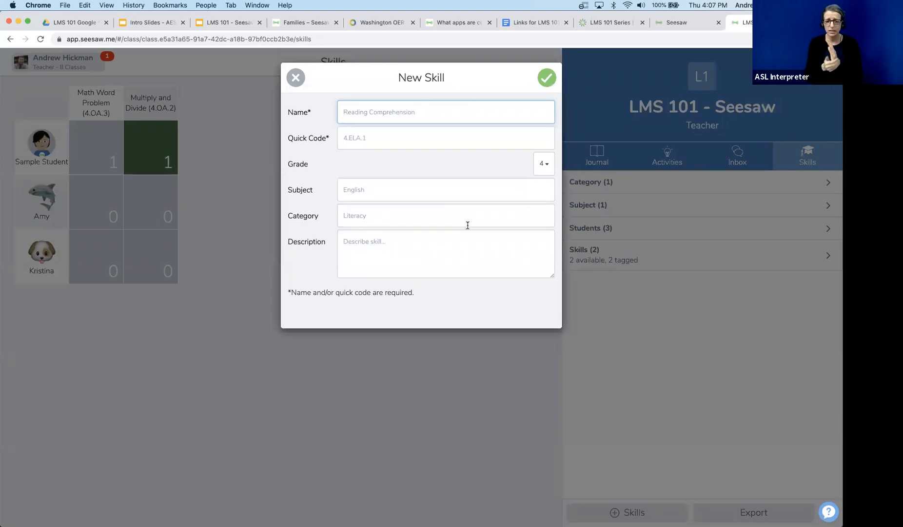
left_click(295, 78)
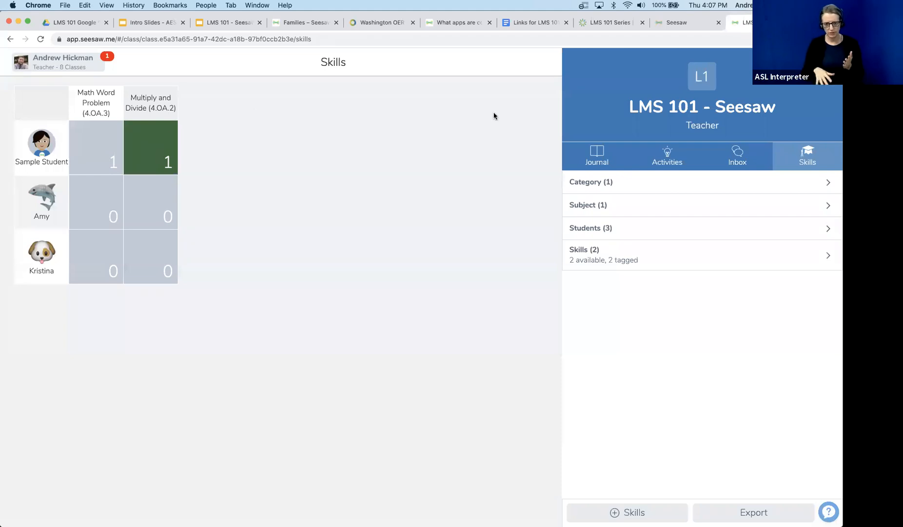
Clear the Sample Student filter, and view the class journal before returning to the skills overview.
scroll(387, 189, "left", 5)
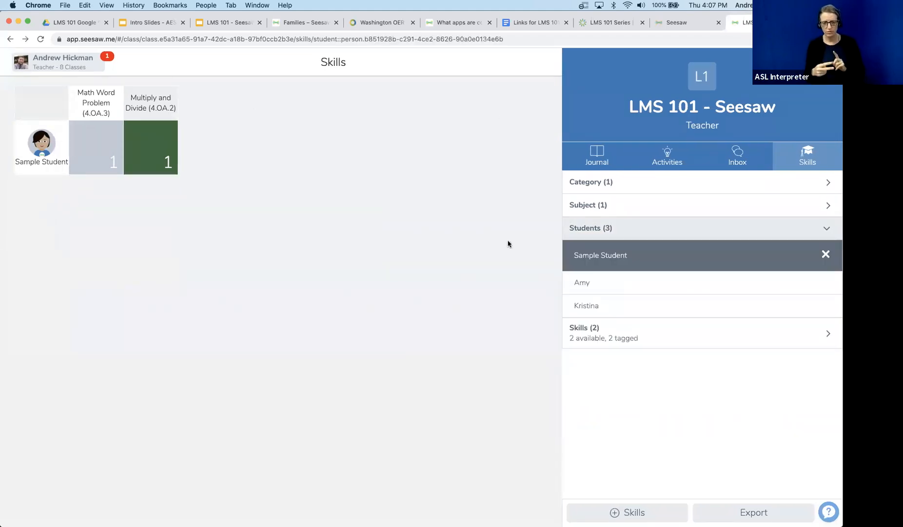
left_click(826, 254)
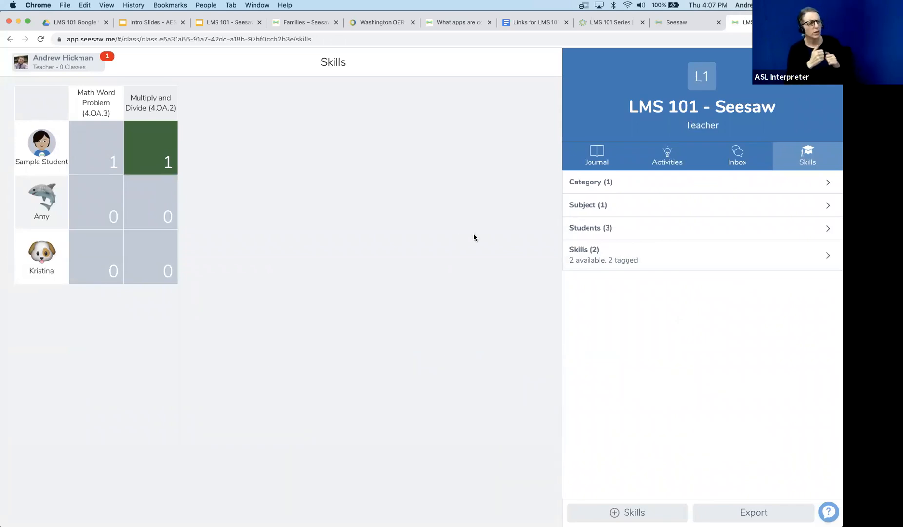
left_click(577, 161)
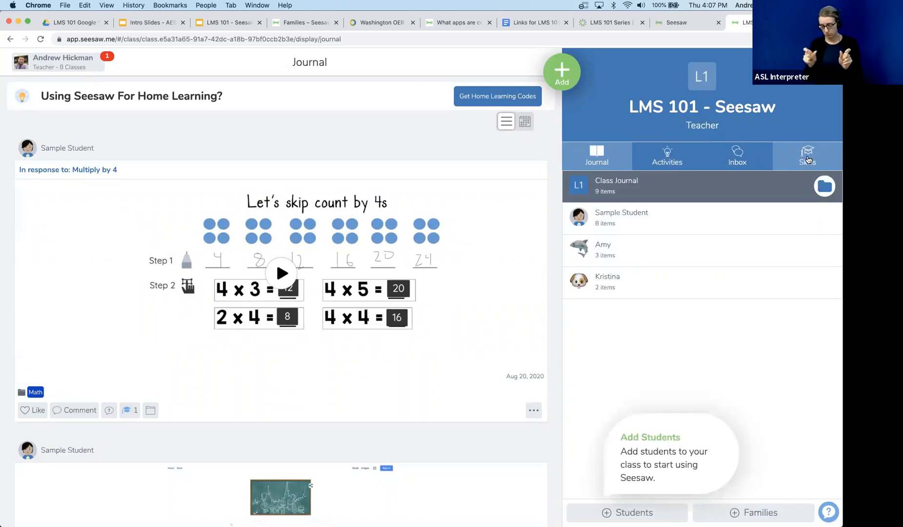
left_click(808, 160)
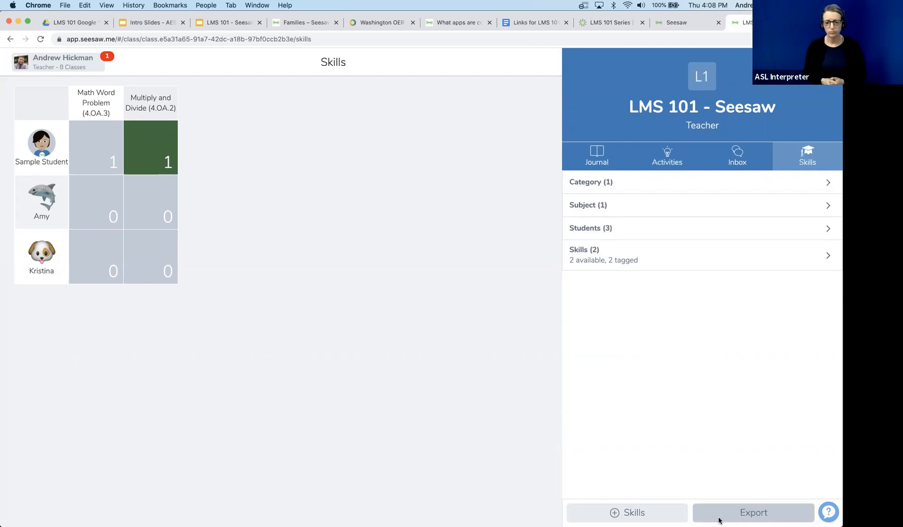
Open the "Getting to know you" activity from My Library in the activity library for editing.
mouse_move(478, 519)
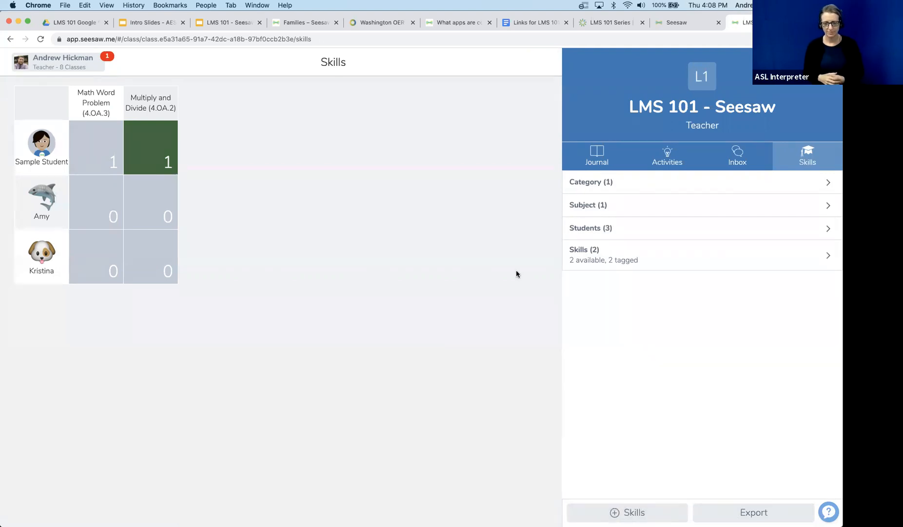
left_click(666, 155)
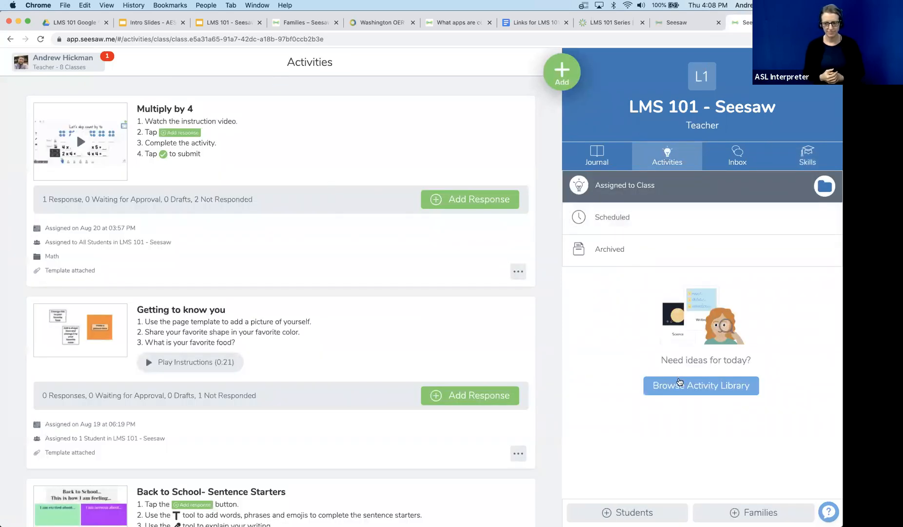
left_click(679, 386)
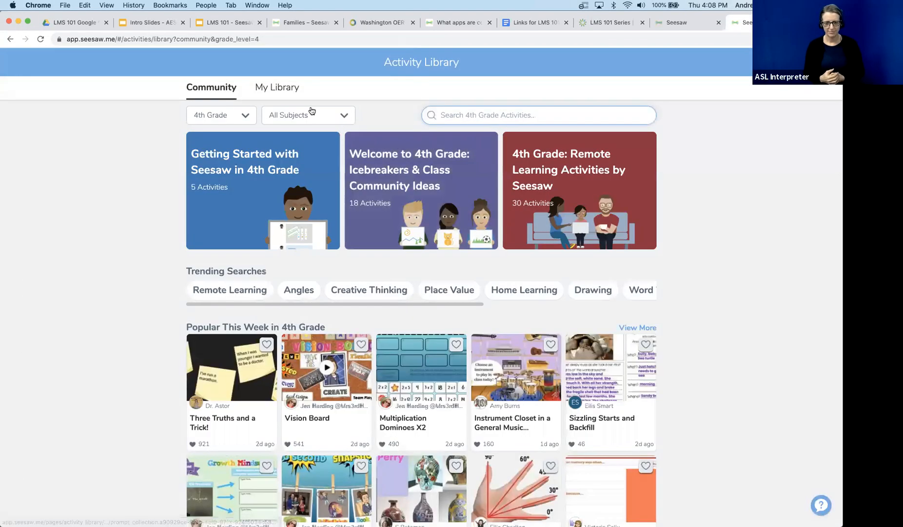
left_click(289, 90)
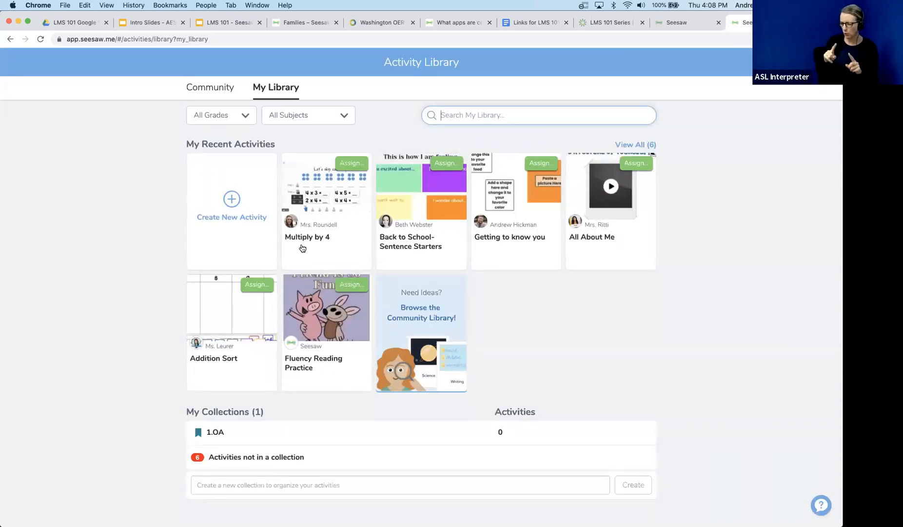
left_click(525, 223)
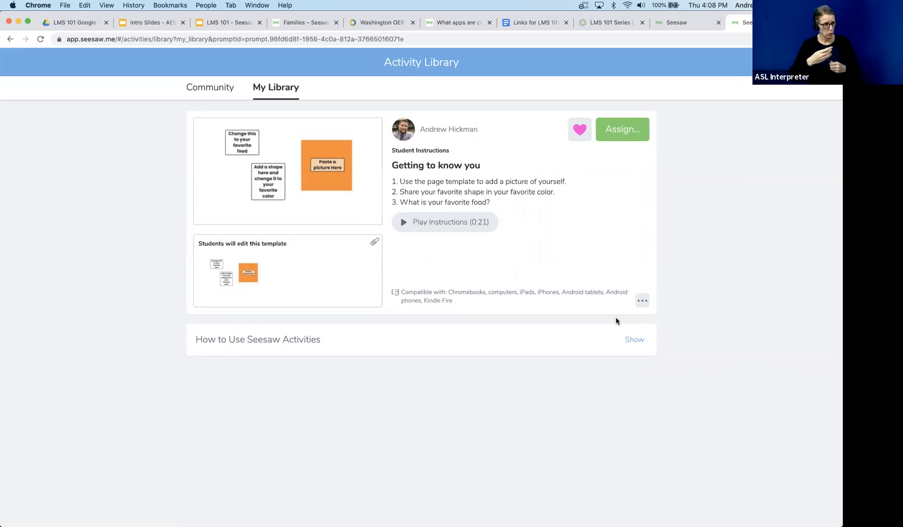
left_click(641, 301)
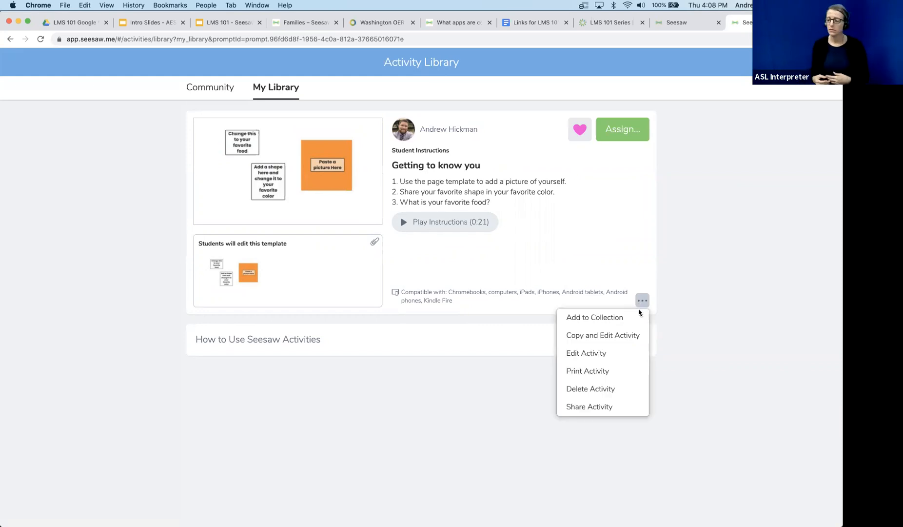
left_click(616, 353)
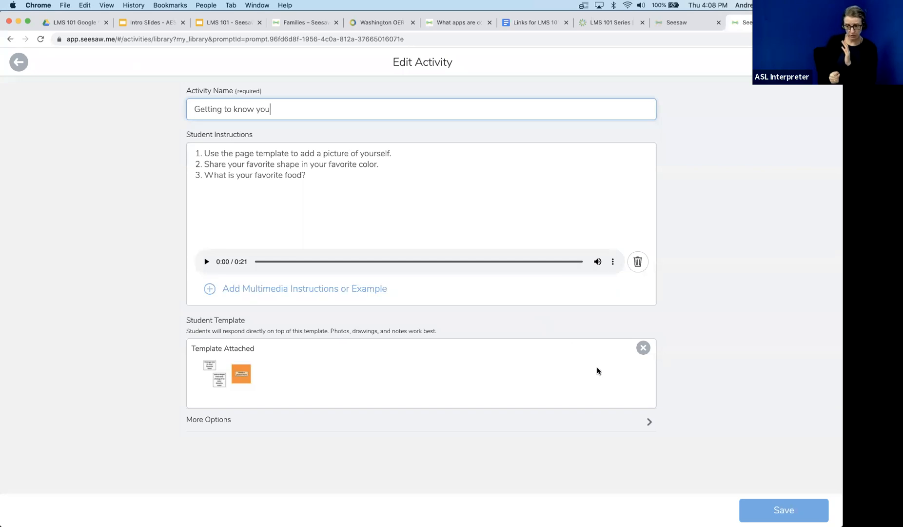
Expand the activity's additional options to view the teacher notes and skills fields, and leave editing by discarding changes.
left_click(647, 419)
scroll(583, 387, "down", 2)
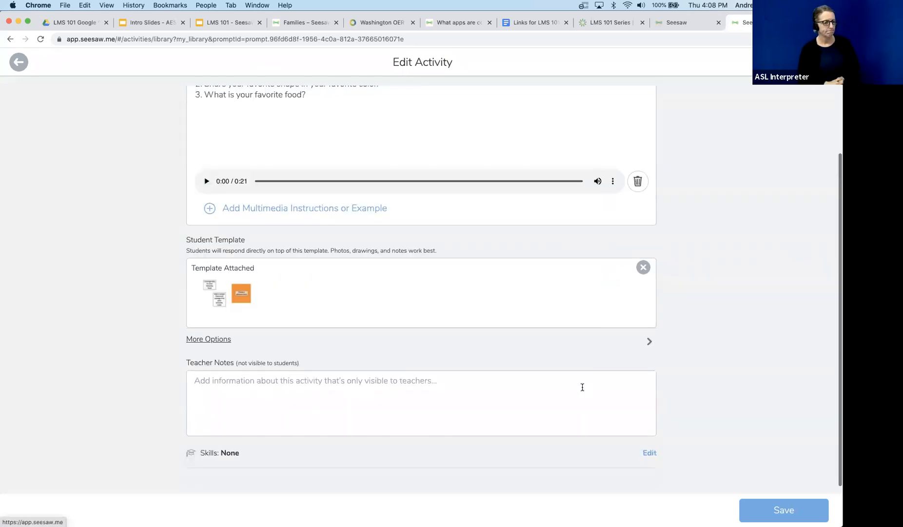
scroll(637, 331, "up", 2)
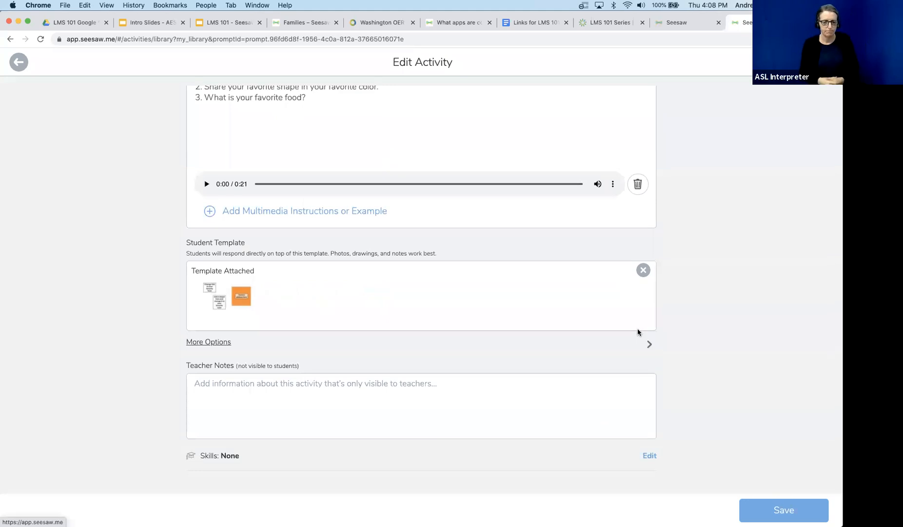
left_click(19, 64)
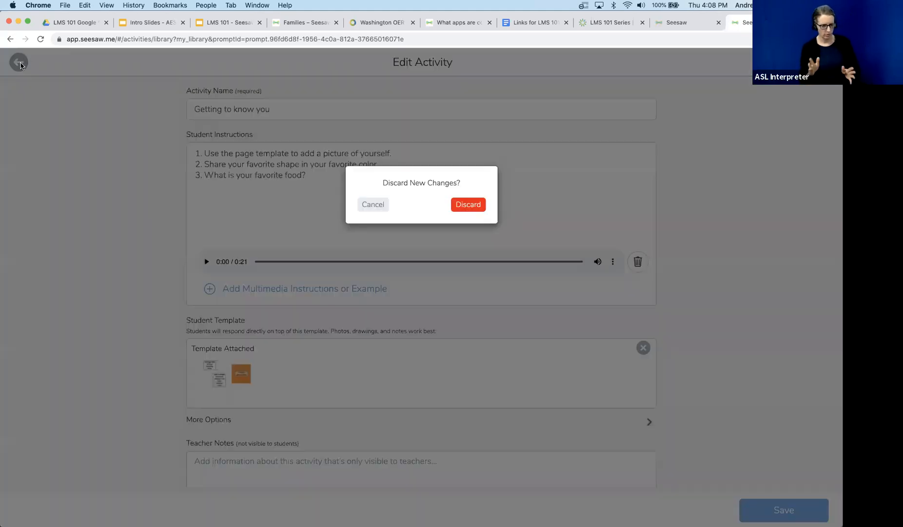
left_click(475, 209)
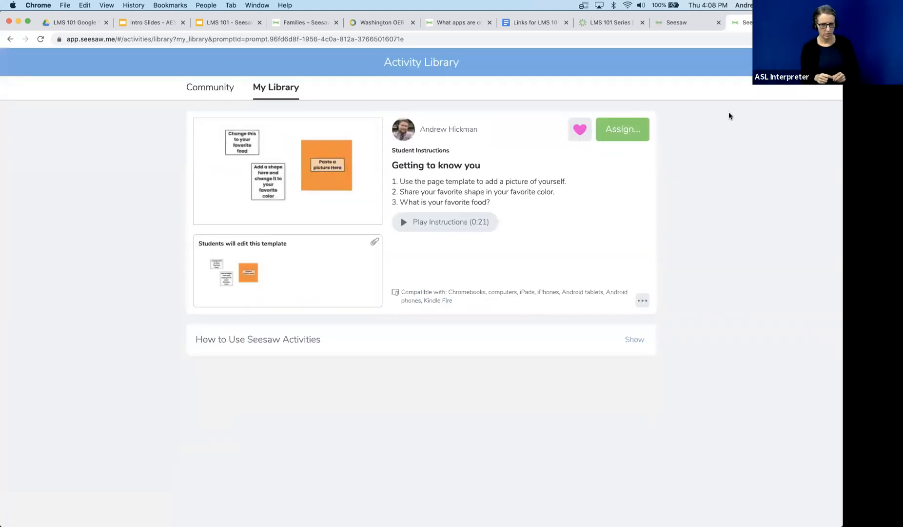
Leave the activity library and filter the class skills overview by Sample Student.
left_click(824, 62)
left_click(807, 156)
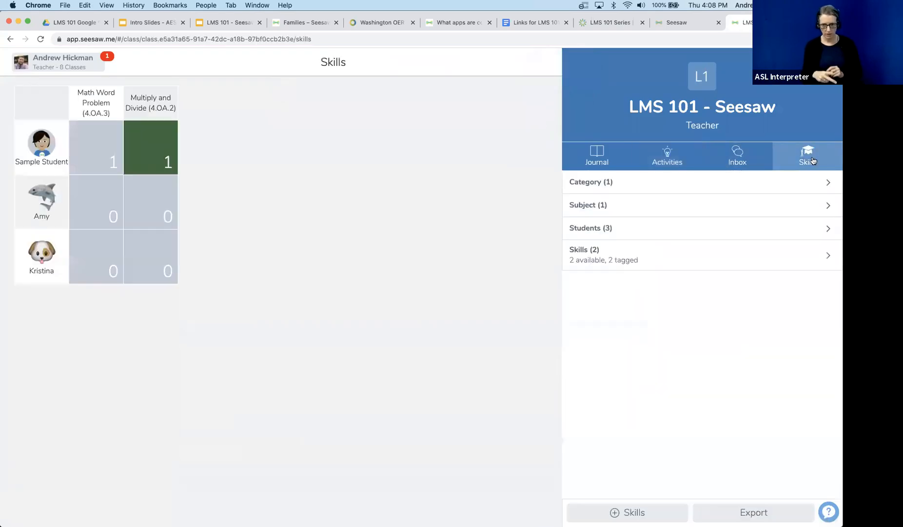
left_click(644, 236)
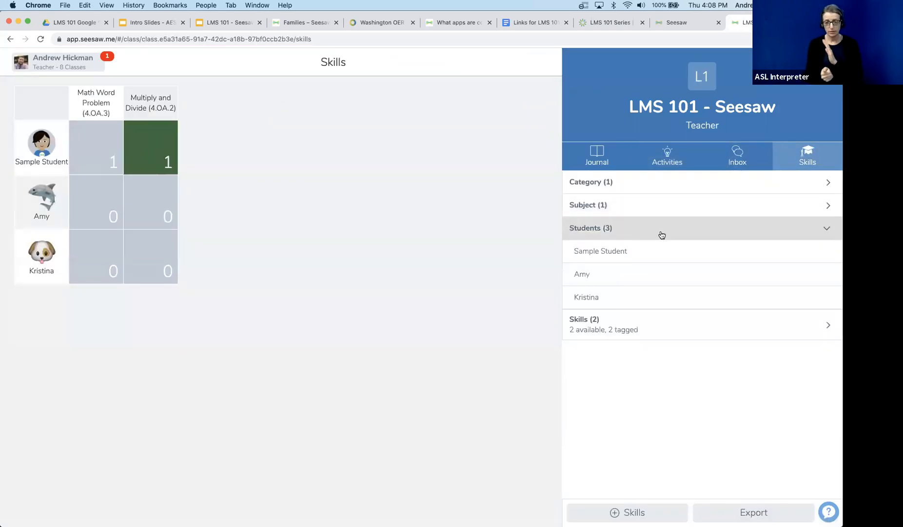
left_click(614, 260)
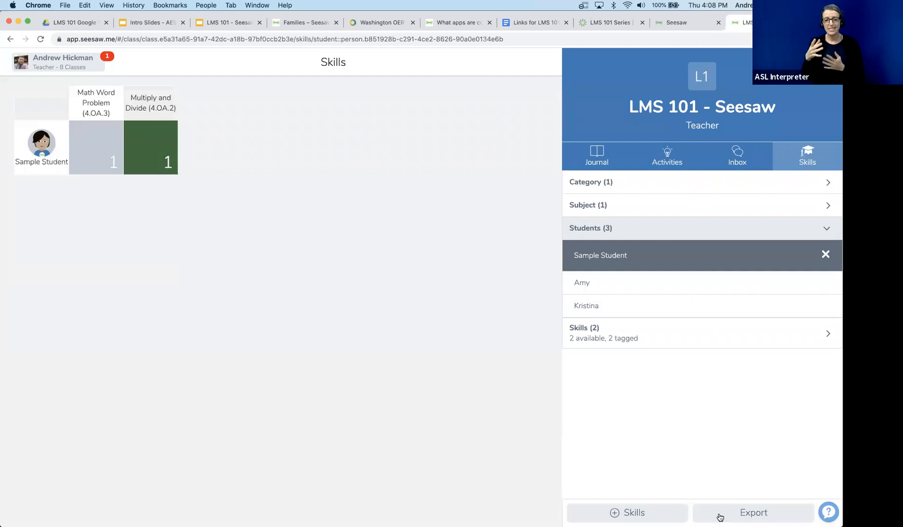
Download the skills export with the Sample Student filter active and open the CSV in Numbers.
left_click(732, 517)
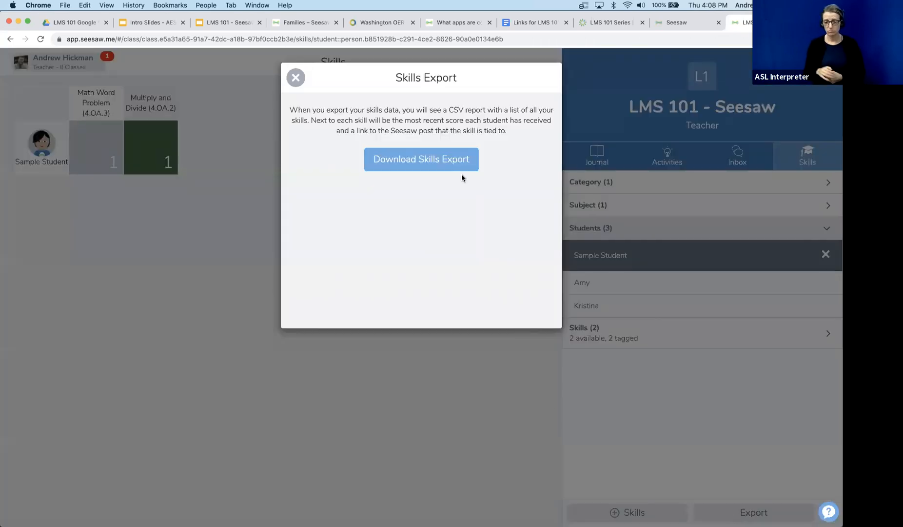
left_click(443, 152)
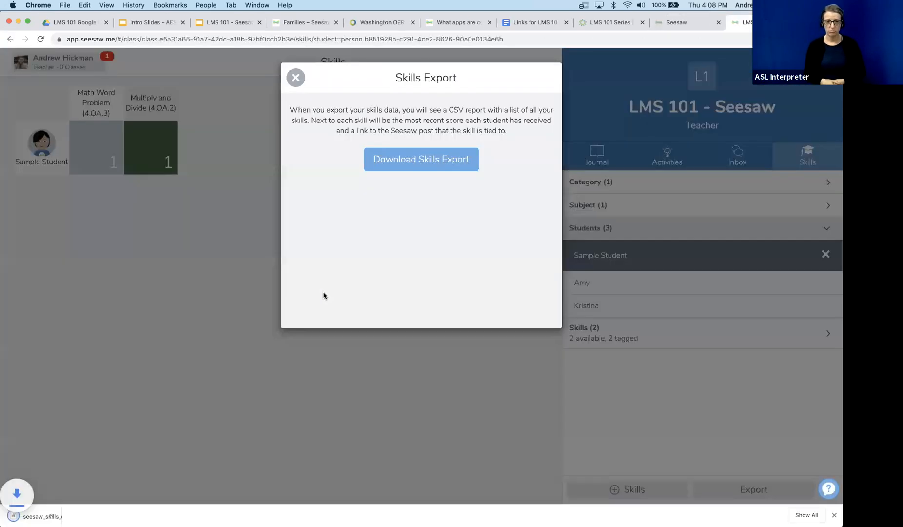
left_click(58, 515)
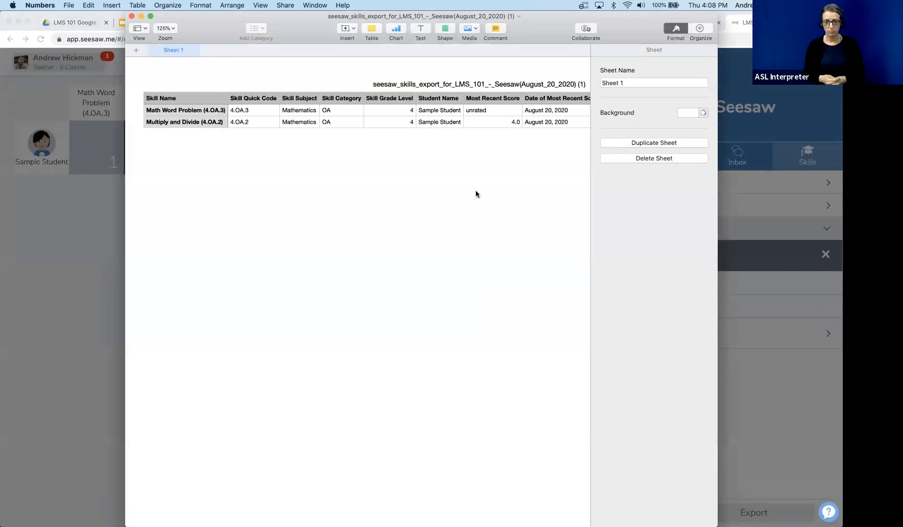
Examine the exported table across to the item link column, and close the spreadsheet.
scroll(439, 120, "right", 10)
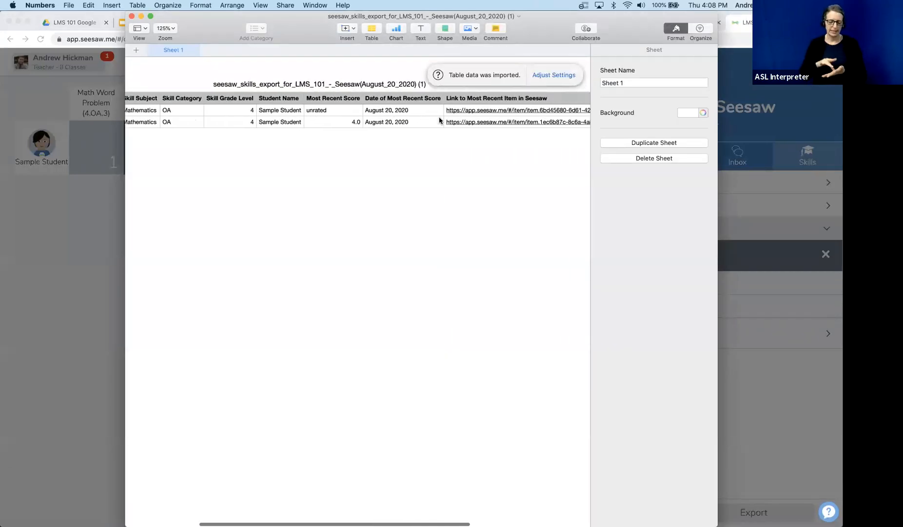
scroll(439, 120, "right", 5)
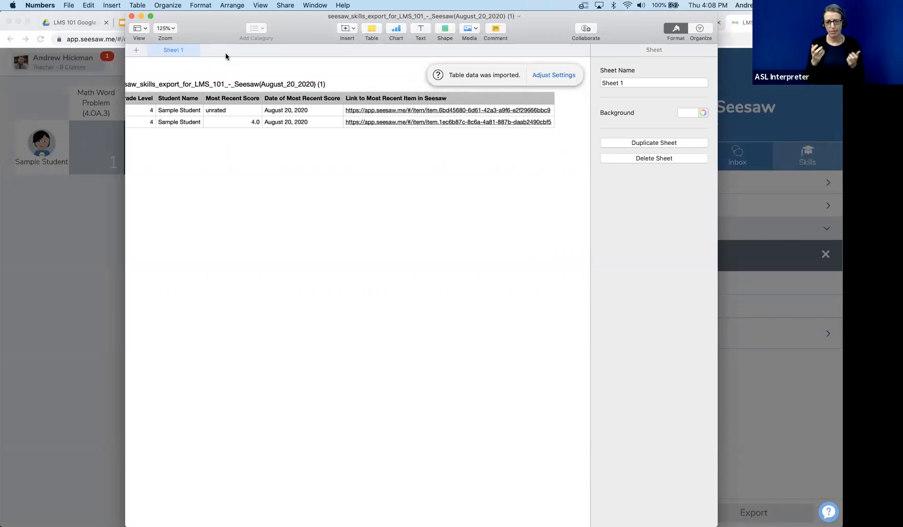
left_click(132, 17)
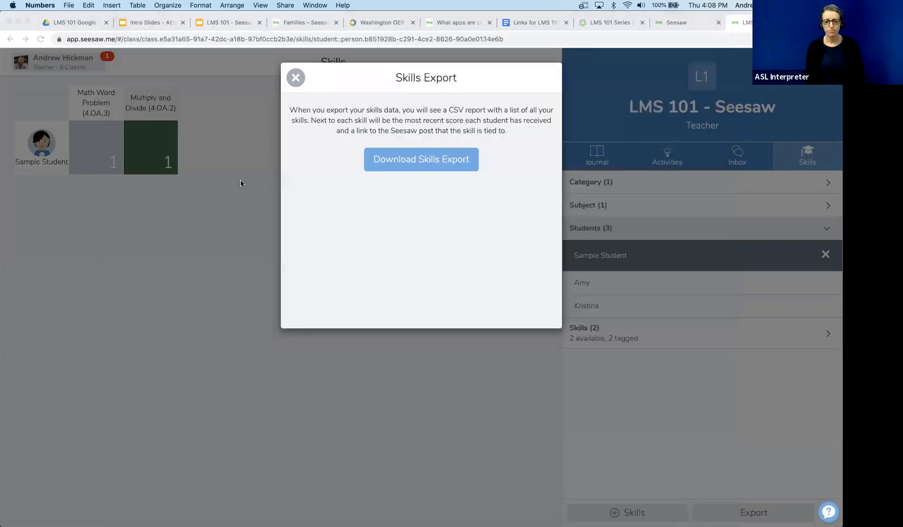
Close the skills export dialog and remove the Sample Student filter to show all students.
left_click(294, 80)
left_click(295, 80)
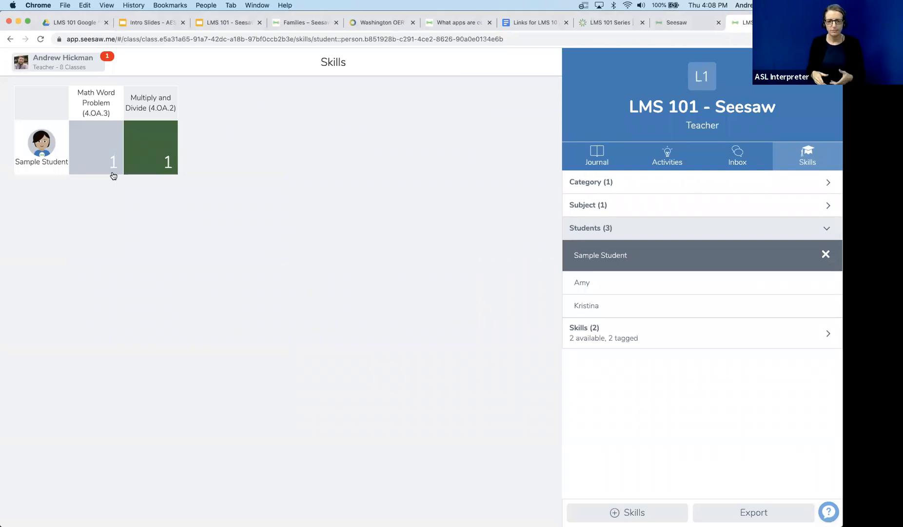
left_click(825, 254)
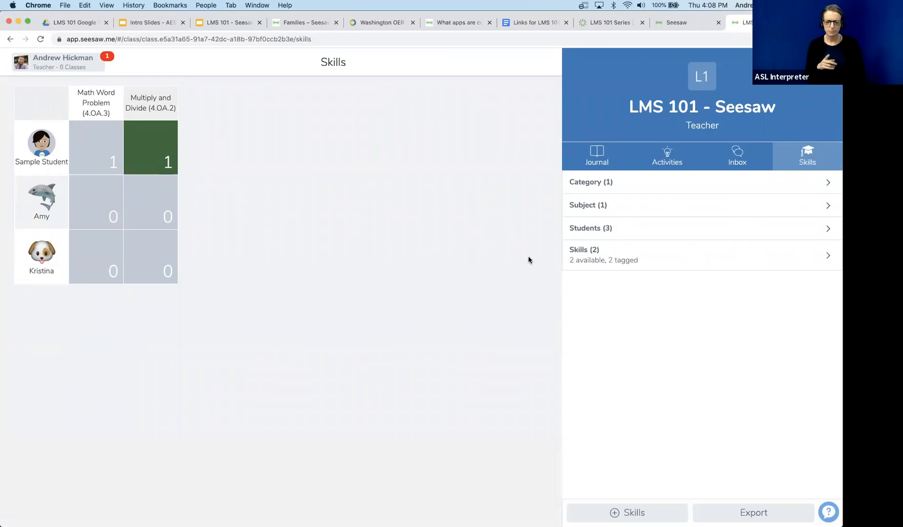
Open the Getting to know you activity from My Library for editing and expand its additional options.
left_click(661, 158)
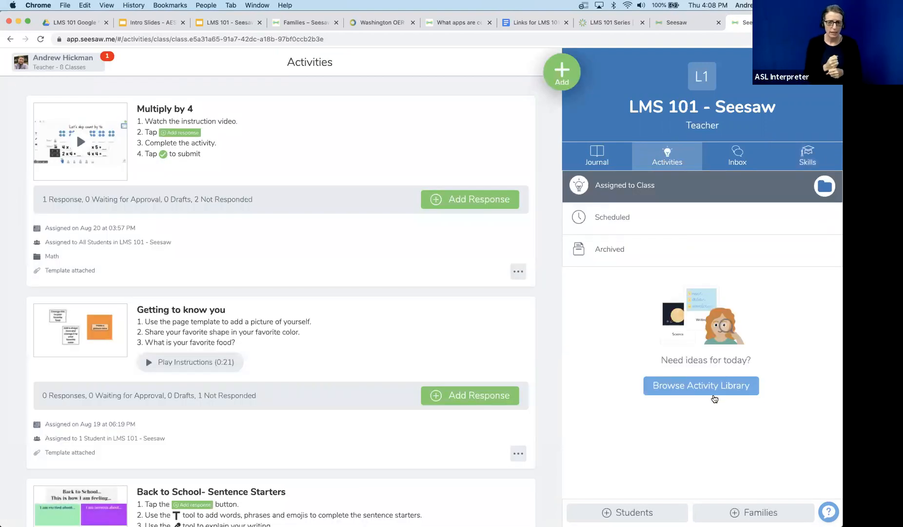
left_click(714, 396)
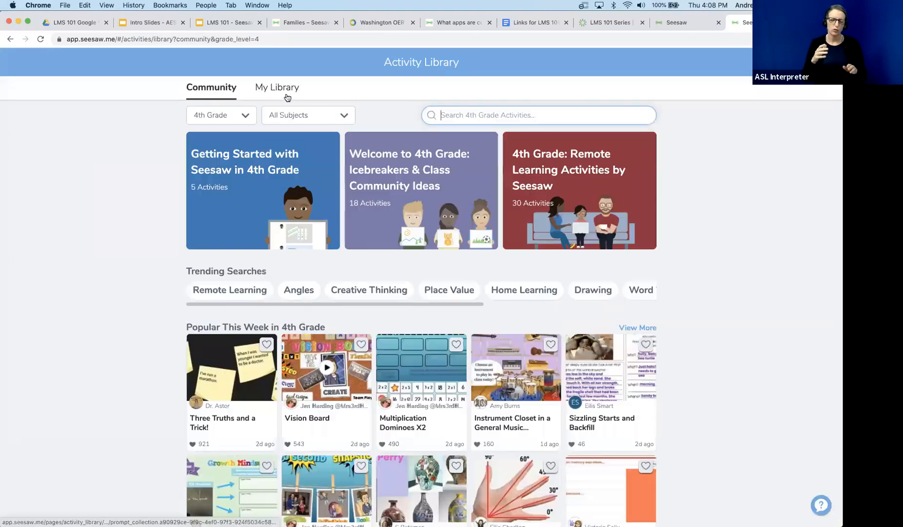
left_click(280, 93)
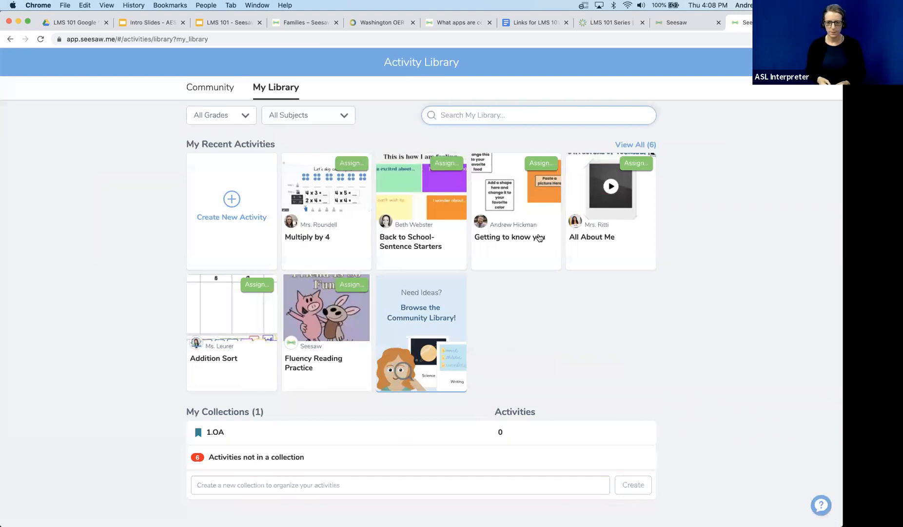
left_click(526, 222)
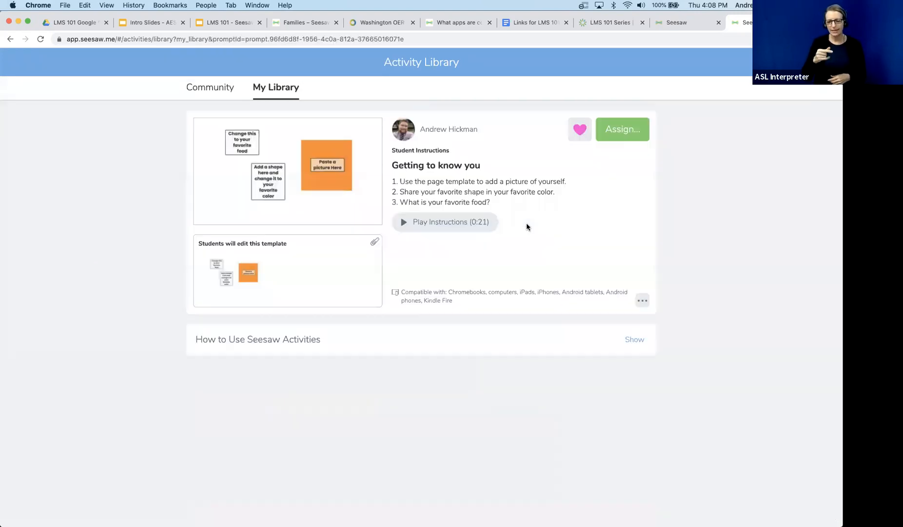
left_click(642, 300)
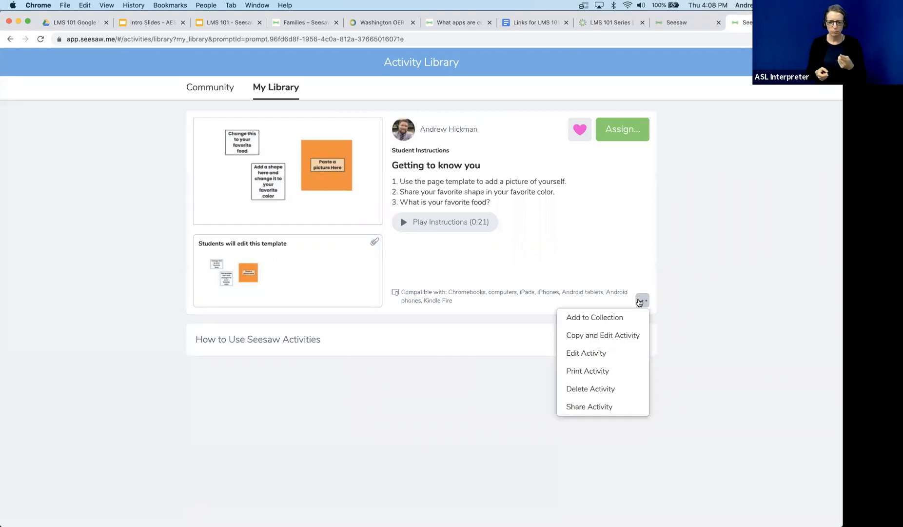
left_click(611, 355)
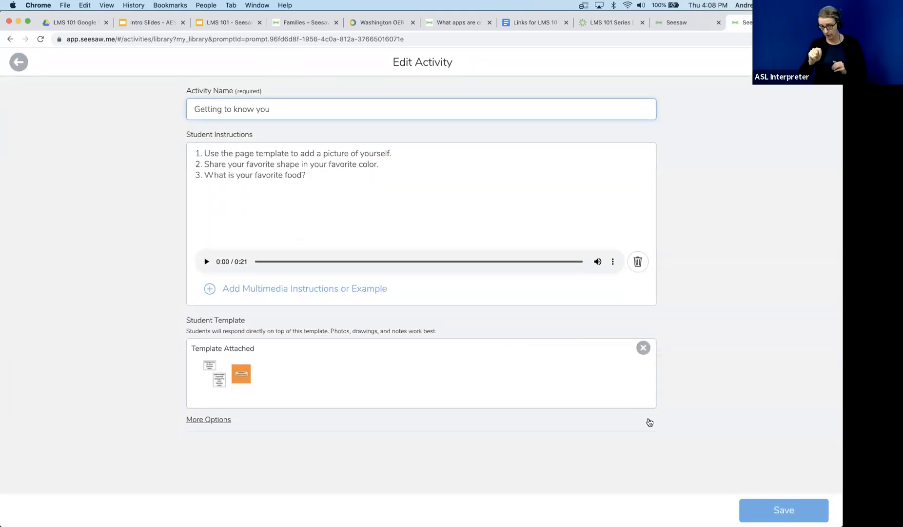
left_click(649, 421)
scroll(526, 412, "down", 3)
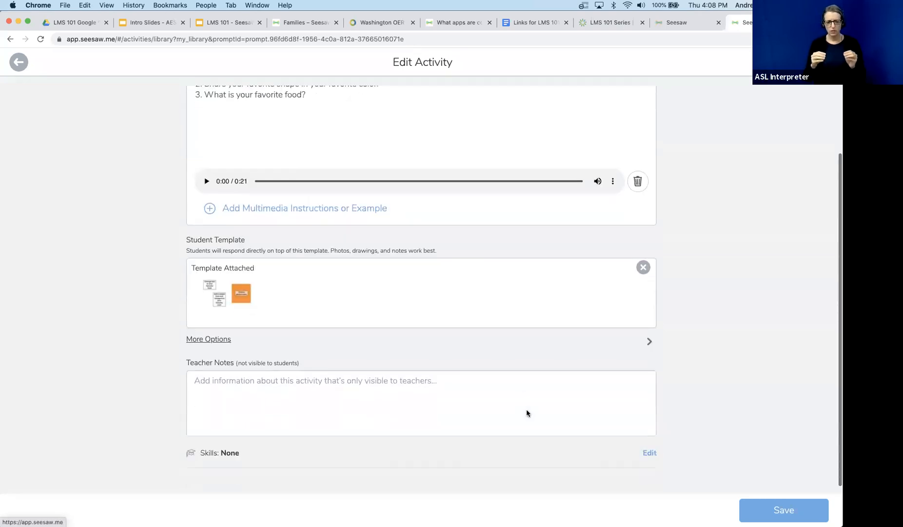
Tag the Getting to know you activity with Math Word Problem (4.OA.3) and Multiply and Divide (4.OA.2), and save it.
left_click(648, 453)
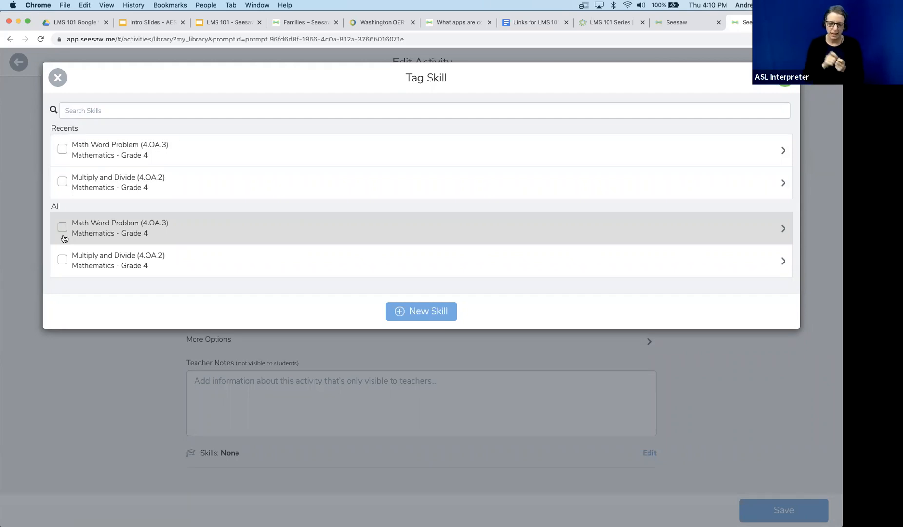
left_click(62, 227)
left_click(62, 260)
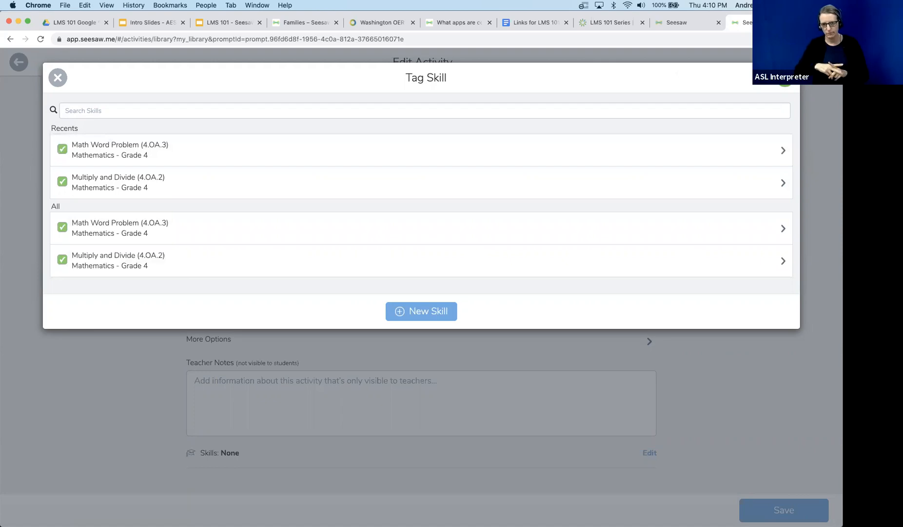
left_click(785, 79)
scroll(687, 279, "up", 3)
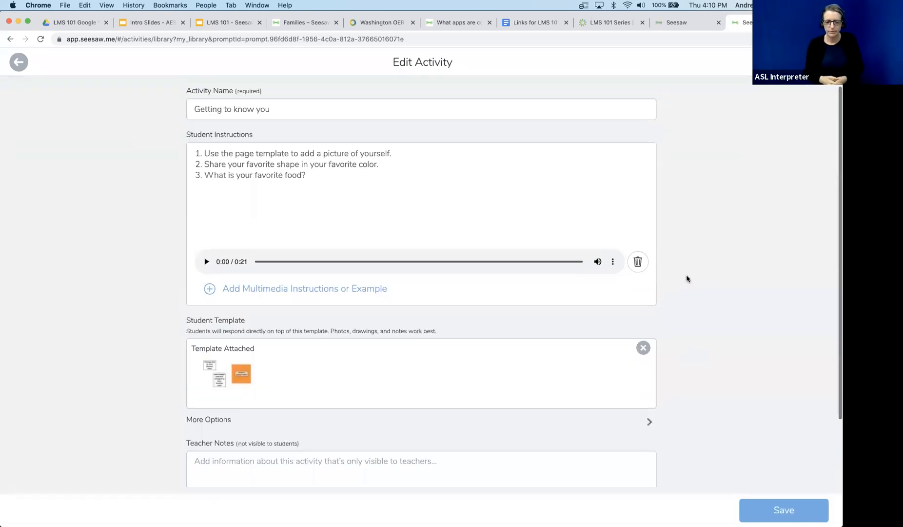
scroll(685, 276, "down", 3)
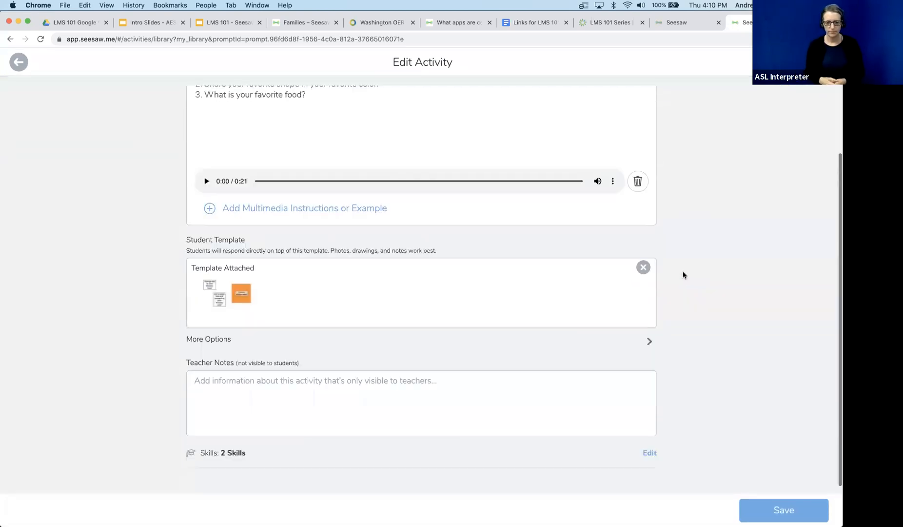
left_click(759, 509)
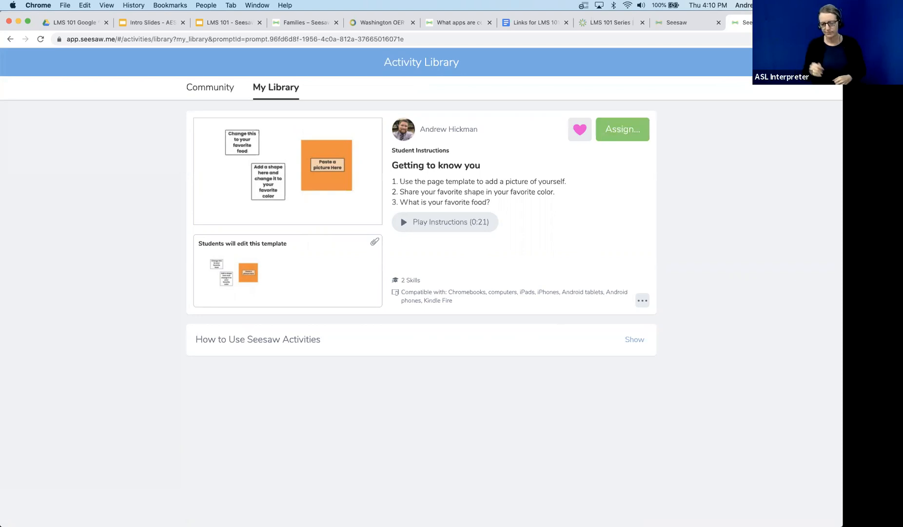
Reopen My Library from the class activities, start an editable copy of Multiply by 4, and expand its additional options.
left_click(827, 62)
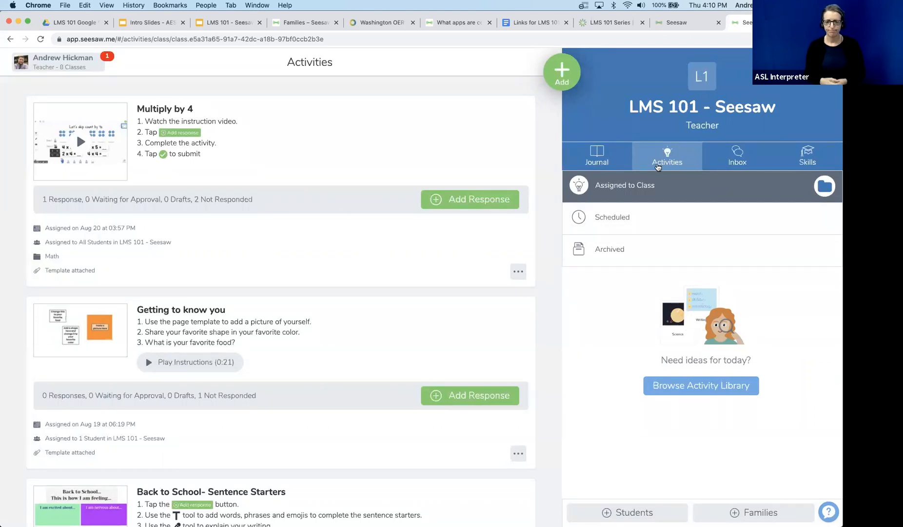
left_click(698, 385)
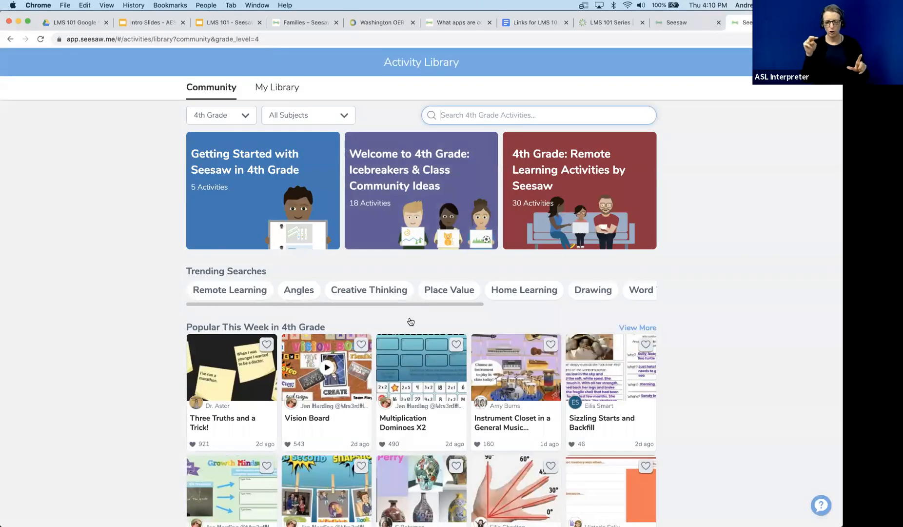
left_click(281, 93)
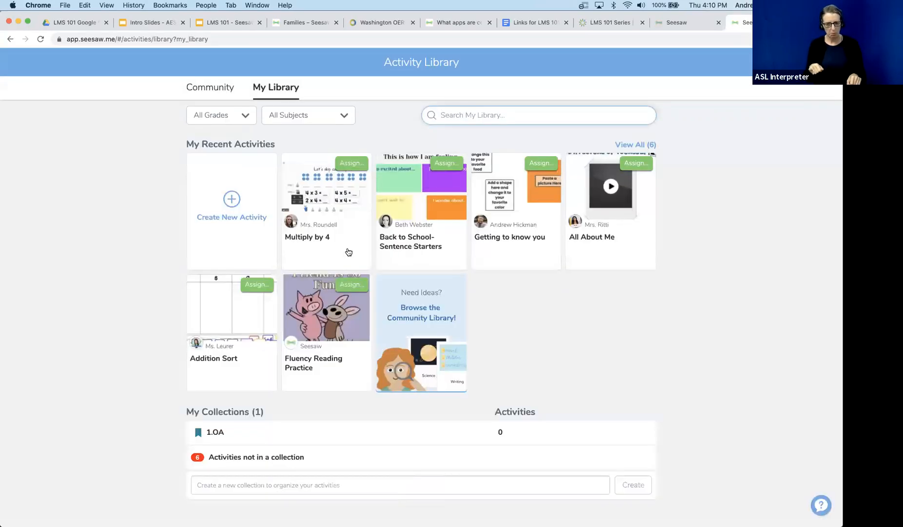
left_click(336, 238)
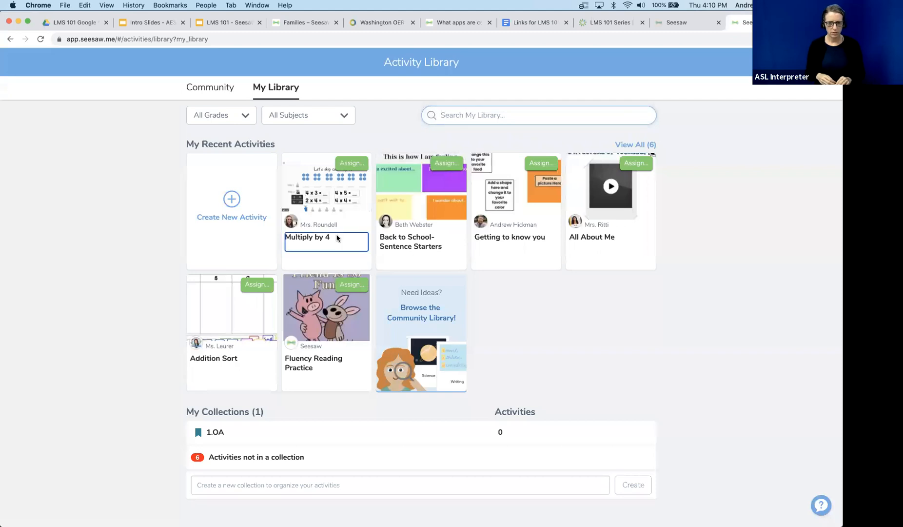
left_click(633, 358)
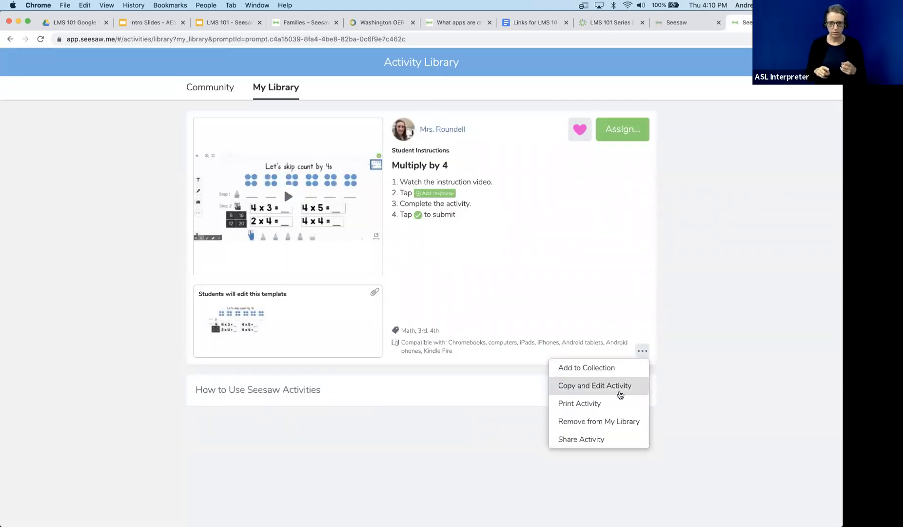
left_click(618, 387)
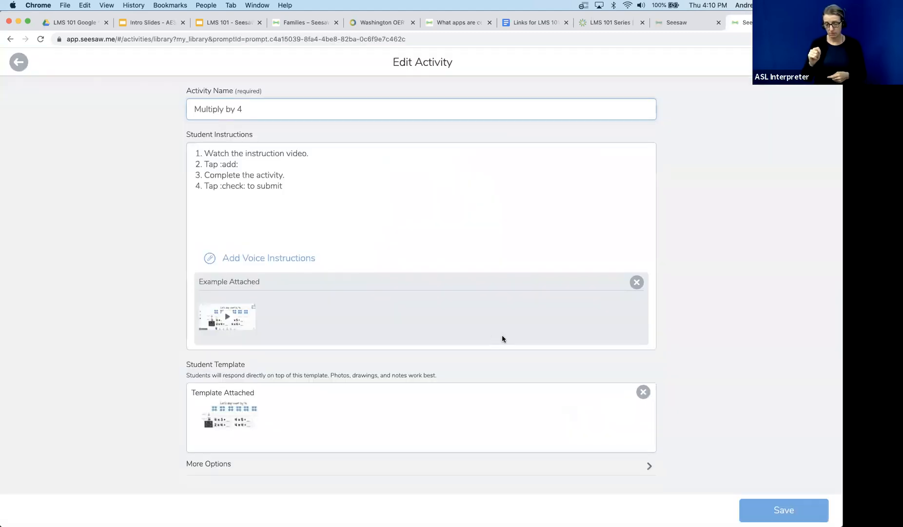
left_click(650, 459)
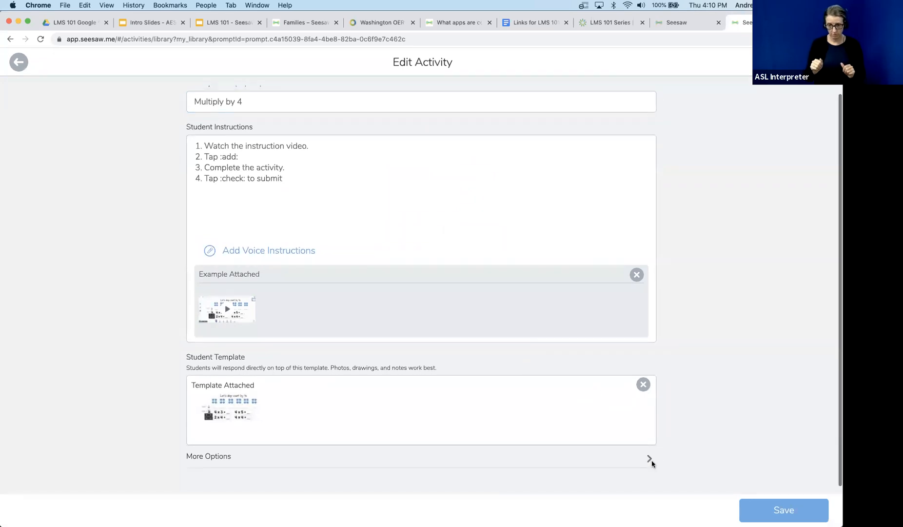
scroll(622, 406, "down", 4)
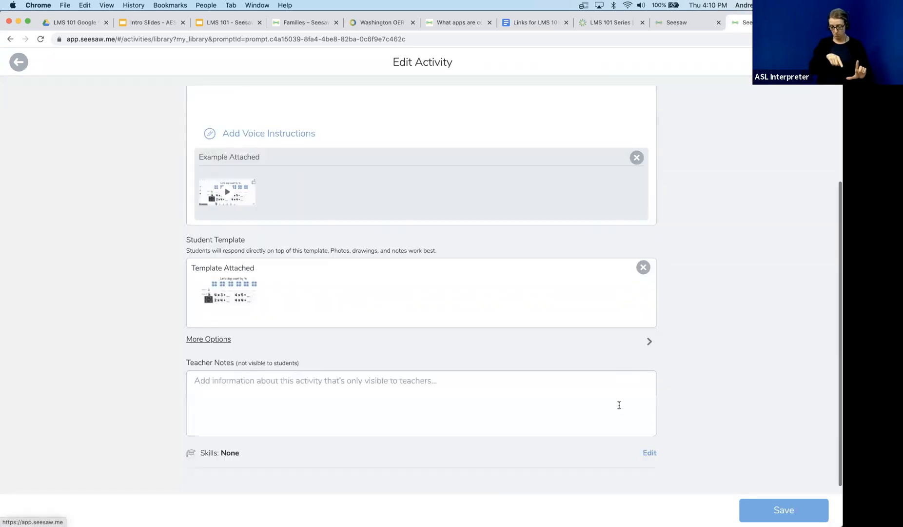
Tag the Multiply by 4 copy with Math Word Problem (4.OA.3) and Multiply and Divide (4.OA.2), and save it.
left_click(656, 454)
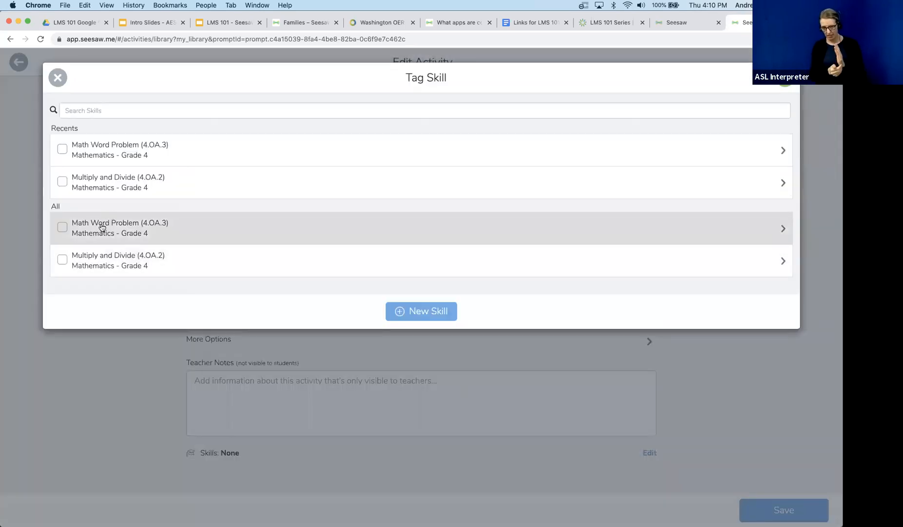
left_click(61, 226)
left_click(62, 260)
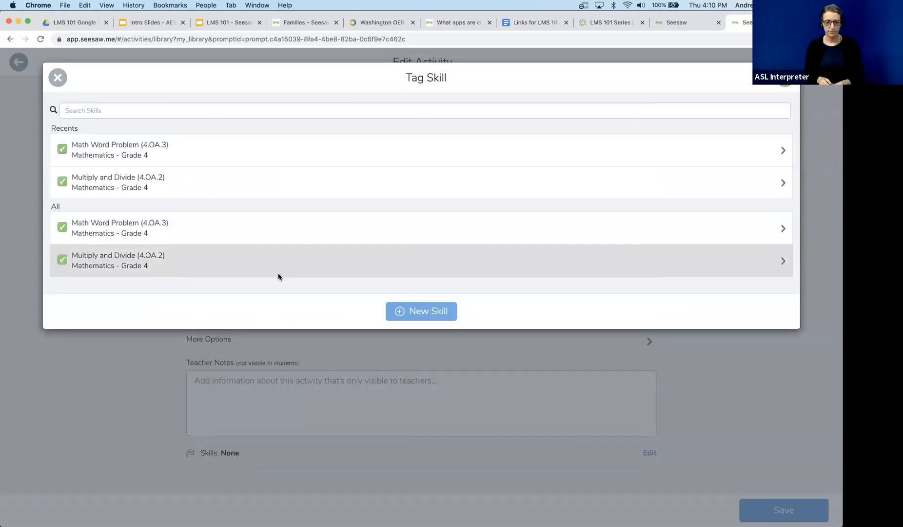
key("Escape")
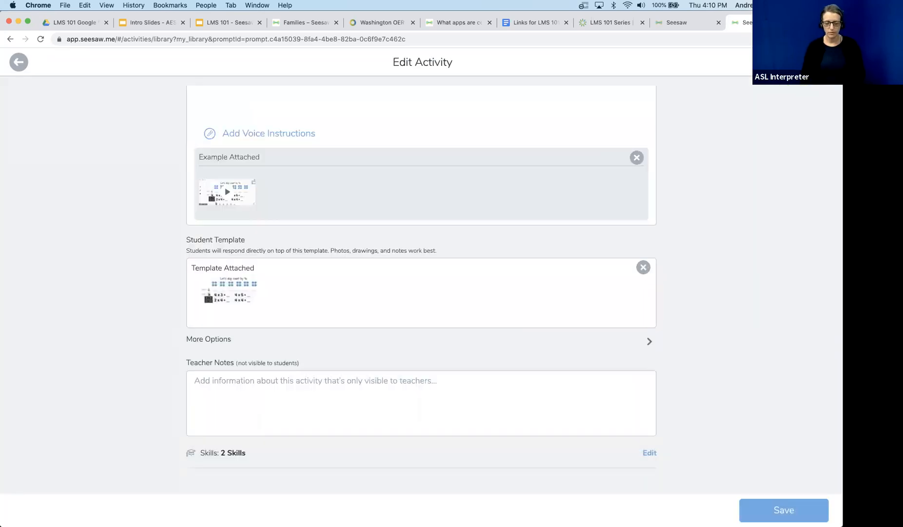
scroll(633, 221, "up", 5)
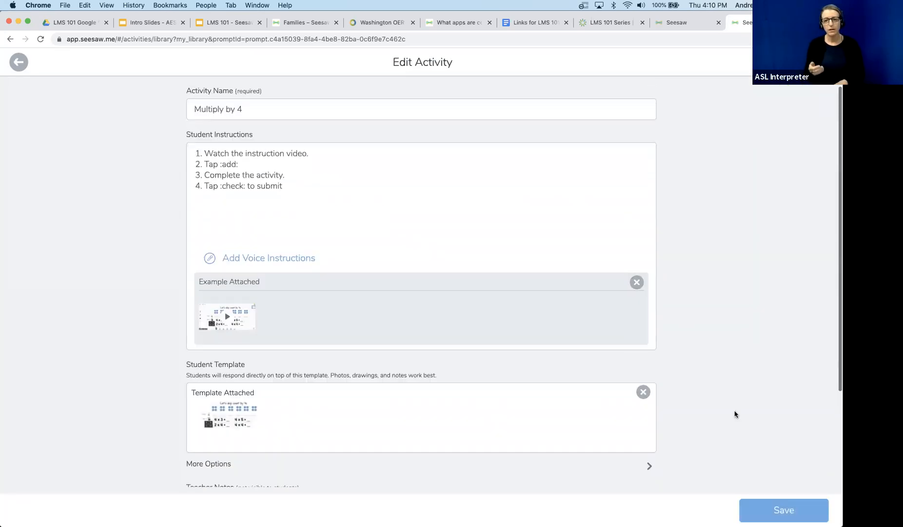
left_click(788, 518)
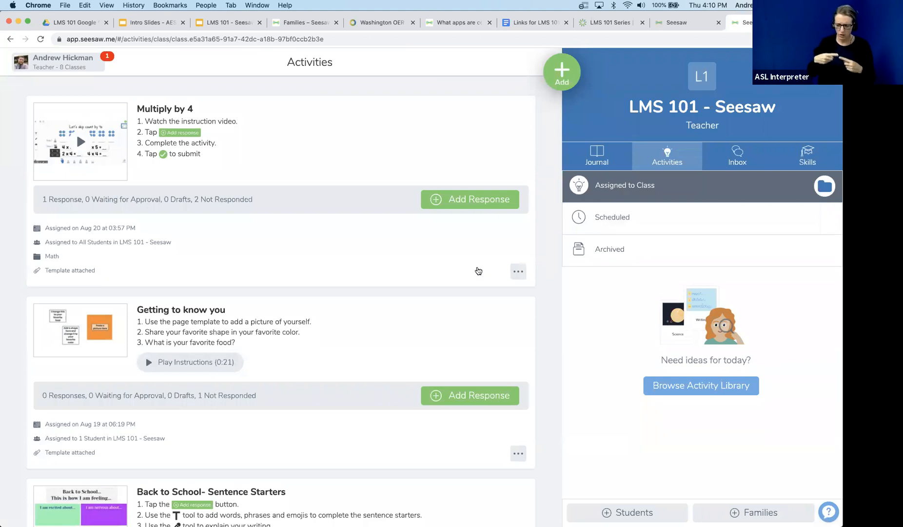
Save the community library activity MATHEMATICS | Hand Angles to My Library and view its class assignment options.
left_click(656, 163)
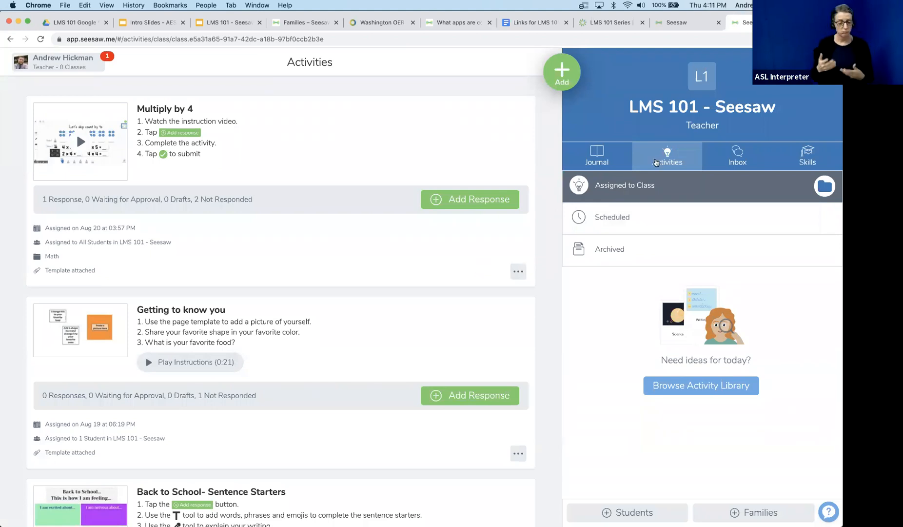
left_click(698, 380)
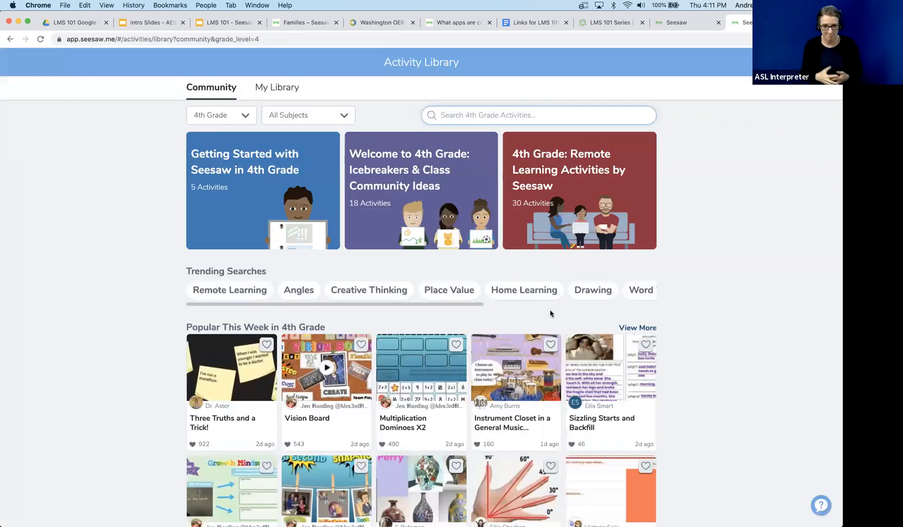
scroll(510, 326, "down", 5)
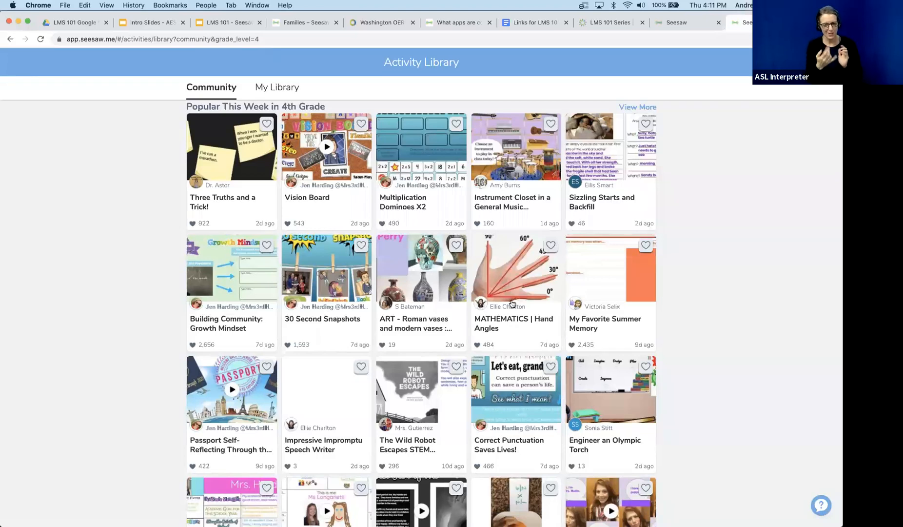
left_click(530, 323)
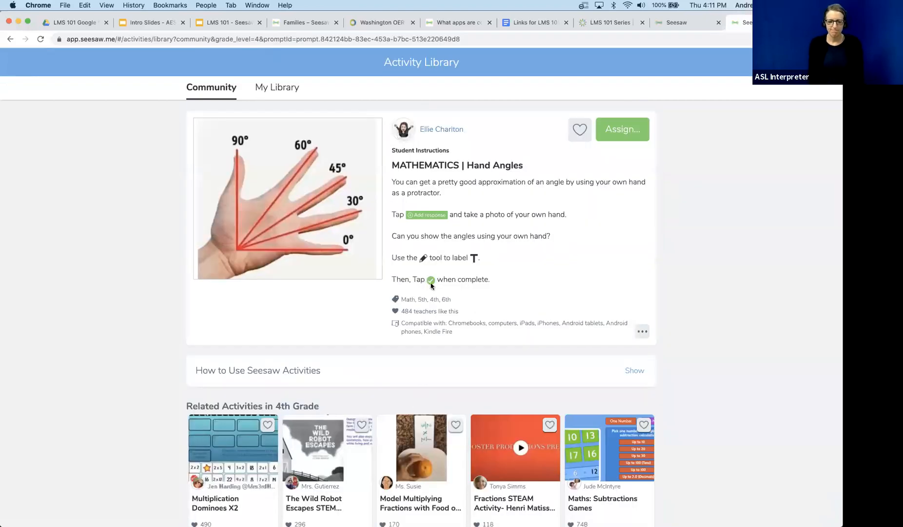
left_click(580, 129)
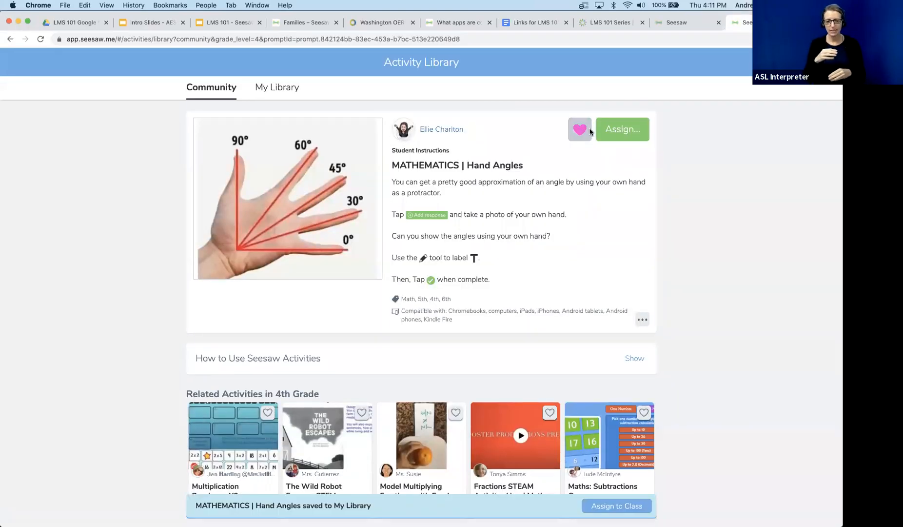
left_click(624, 130)
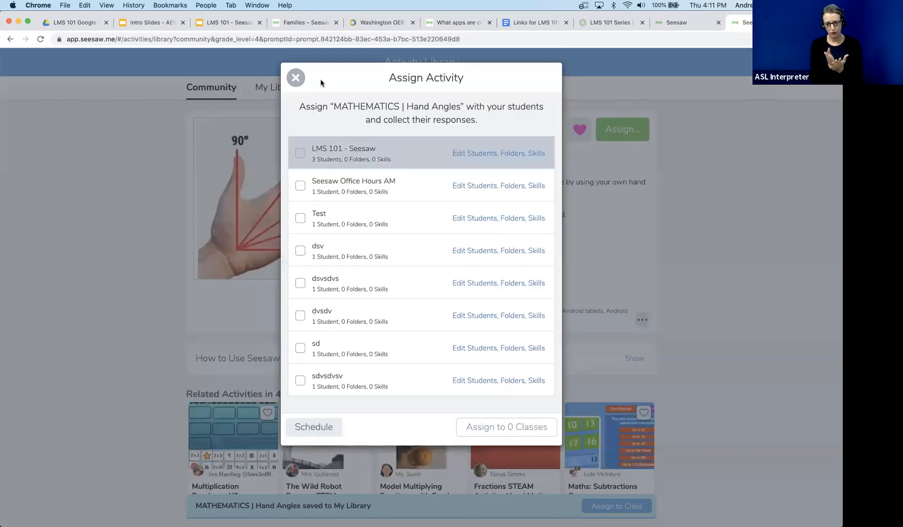
left_click(294, 134)
Start an editable copy of the community activity MATHEMATICS | Hand Angles and expand its additional options.
left_click(642, 320)
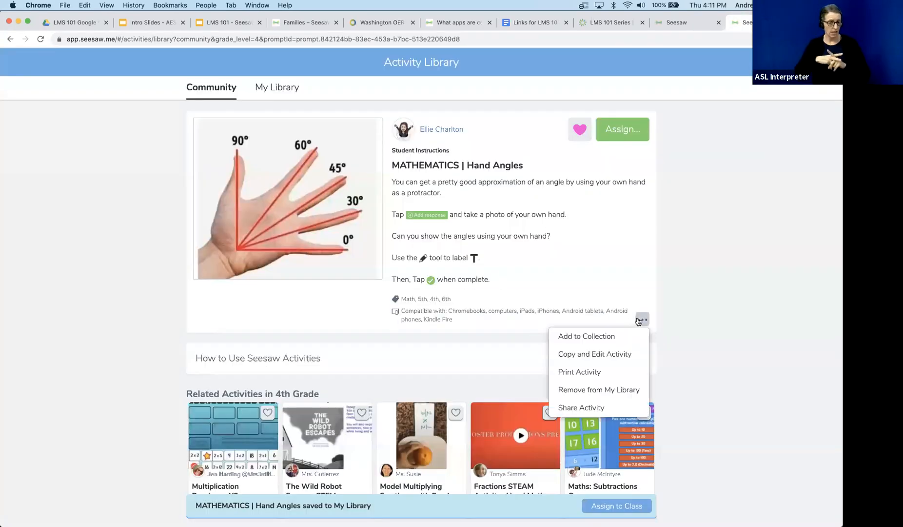
left_click(606, 354)
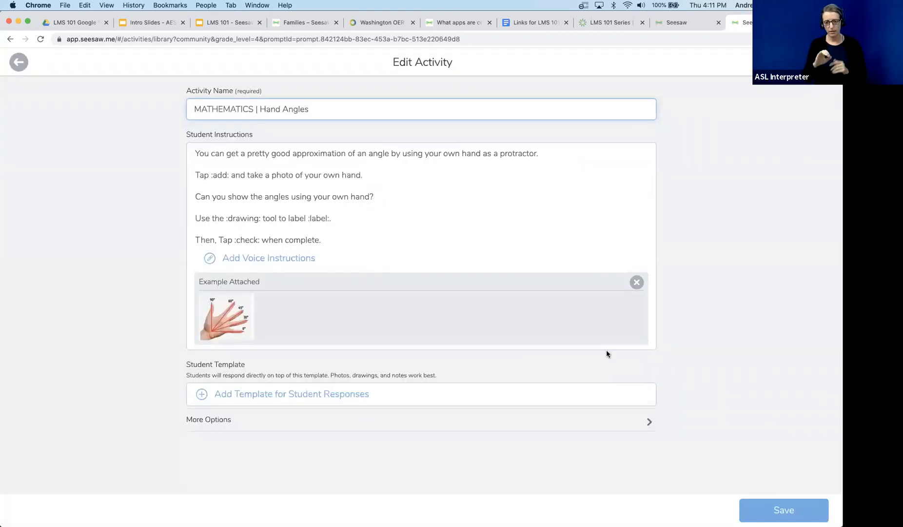
left_click(648, 422)
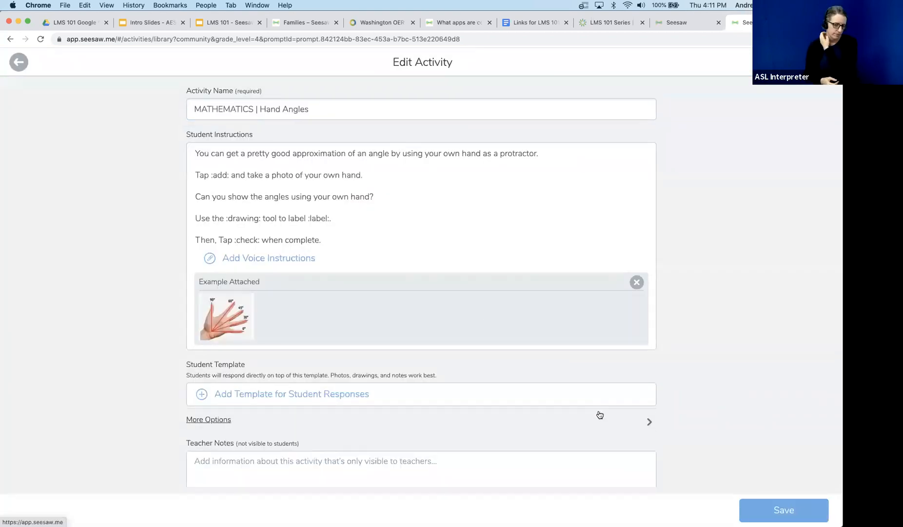
scroll(508, 429, "down", 3)
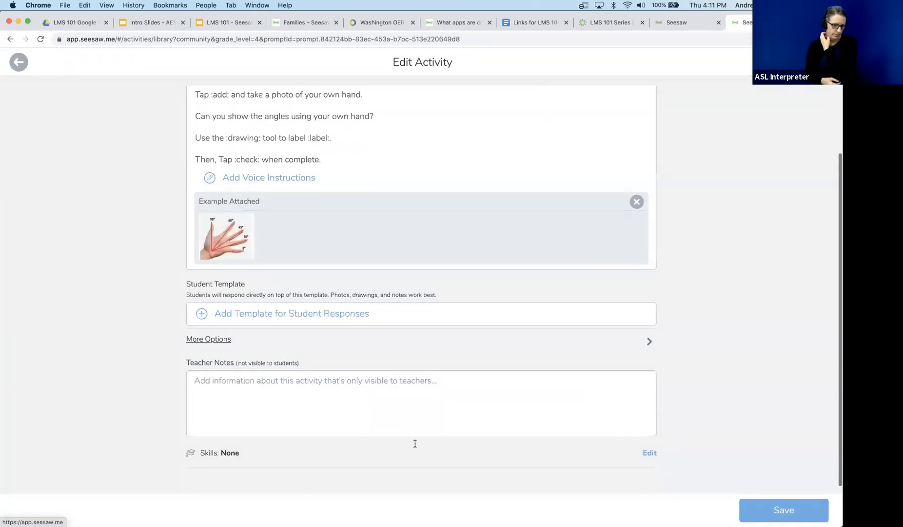
Tag the Hand Angles copy with the skill Math Word Problem (4.OA.3) and save it.
left_click(649, 452)
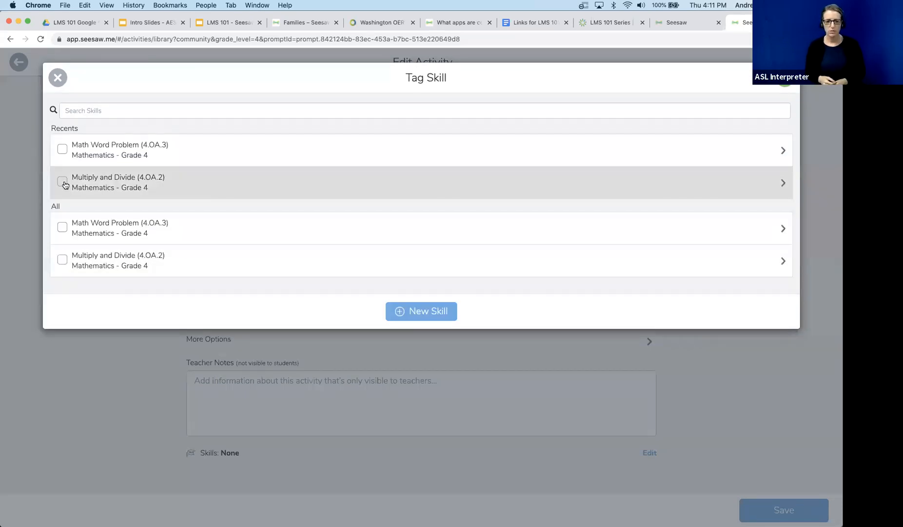
left_click(64, 150)
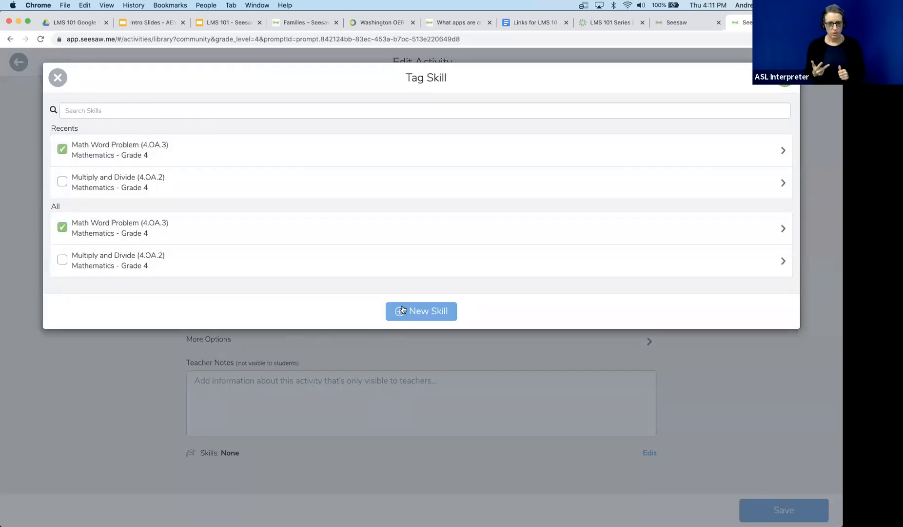
left_click(785, 78)
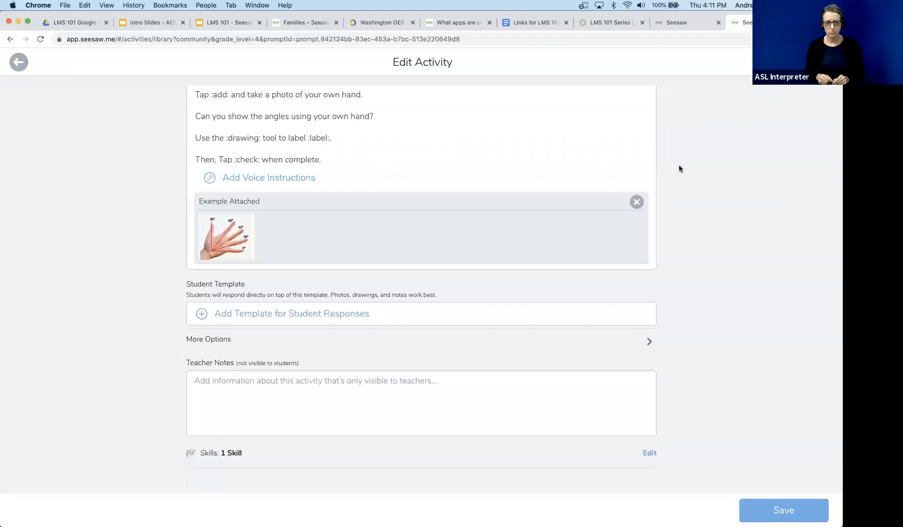
scroll(679, 168, "up", 3)
left_click(798, 510)
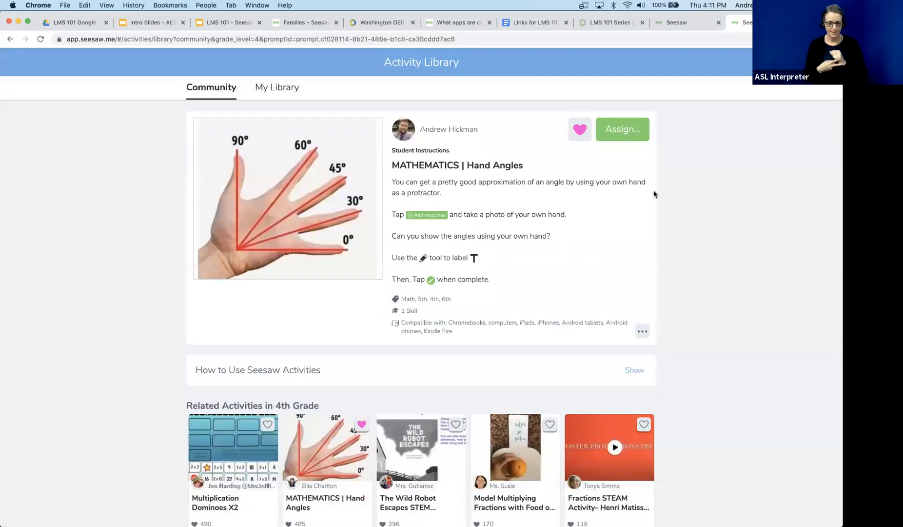
Assign the Hand Angles copy to only Sample Student in LMS 101 - Seesaw with the Math folder, and go to the class activities.
left_click(629, 140)
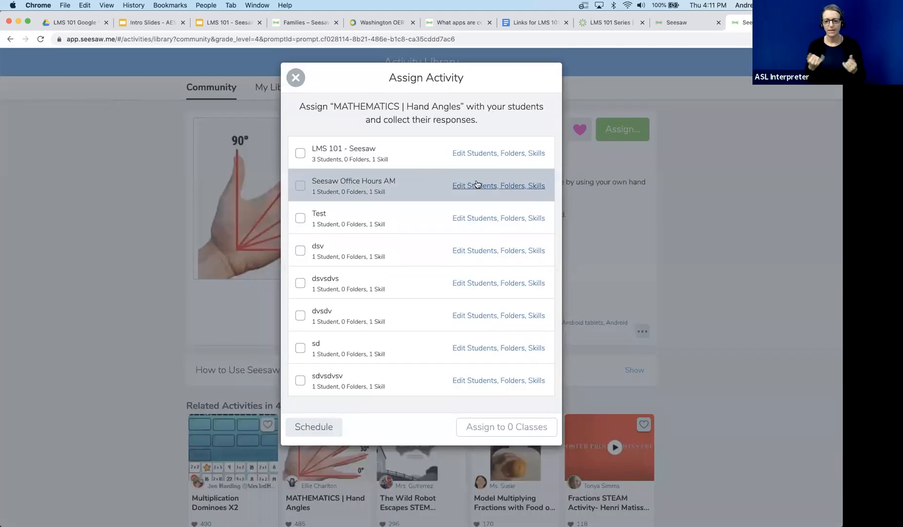
left_click(473, 153)
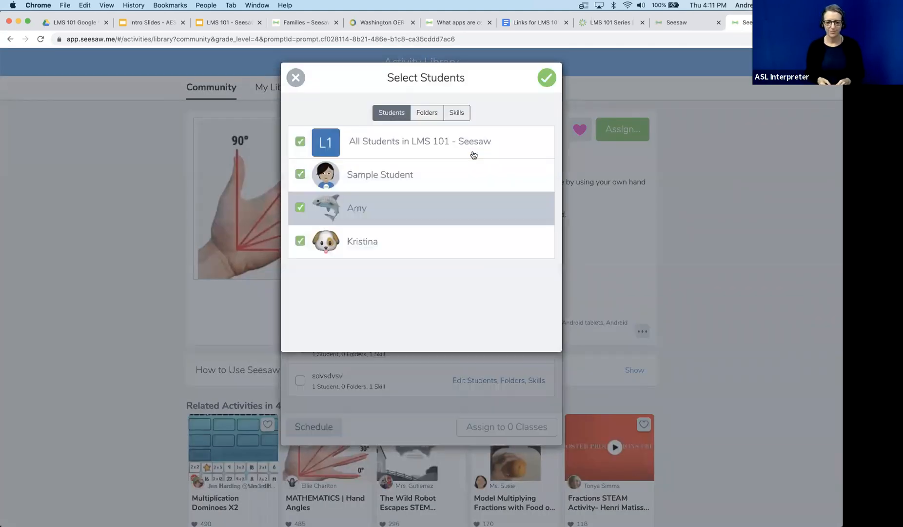
left_click(300, 210)
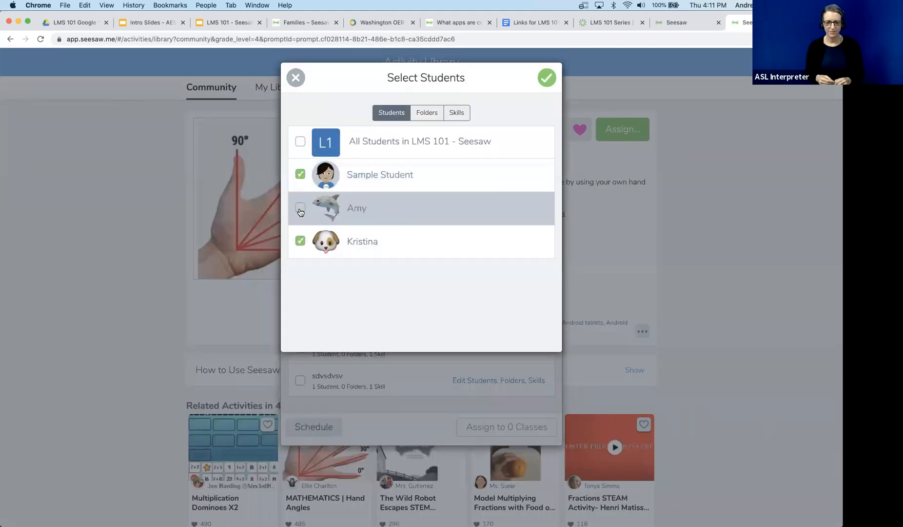
left_click(300, 240)
left_click(432, 113)
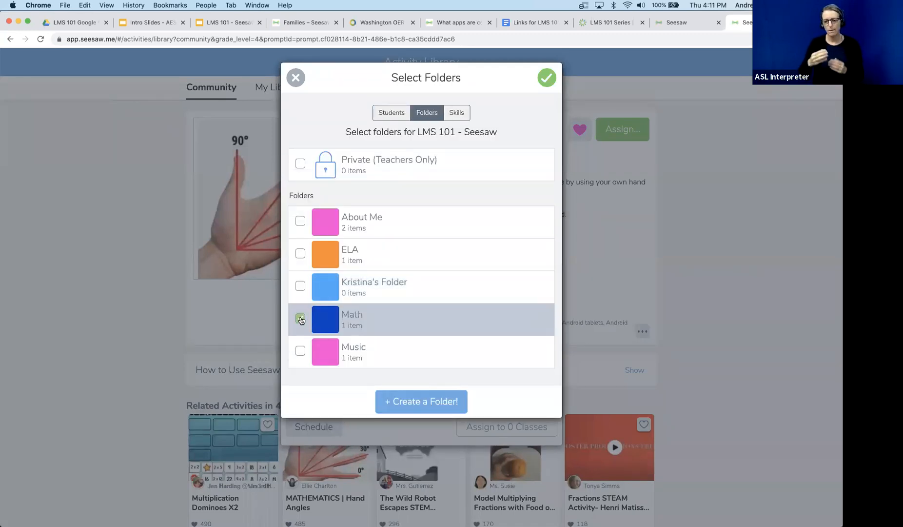
left_click(300, 318)
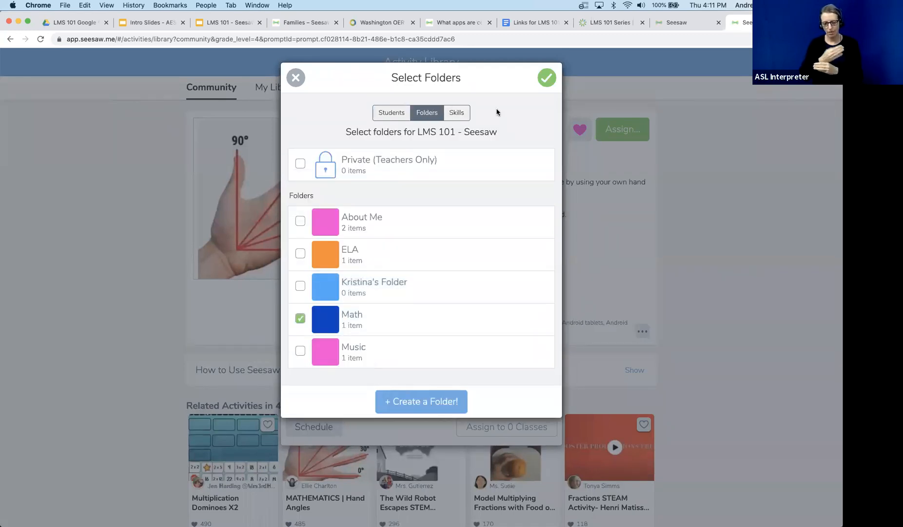
left_click(546, 79)
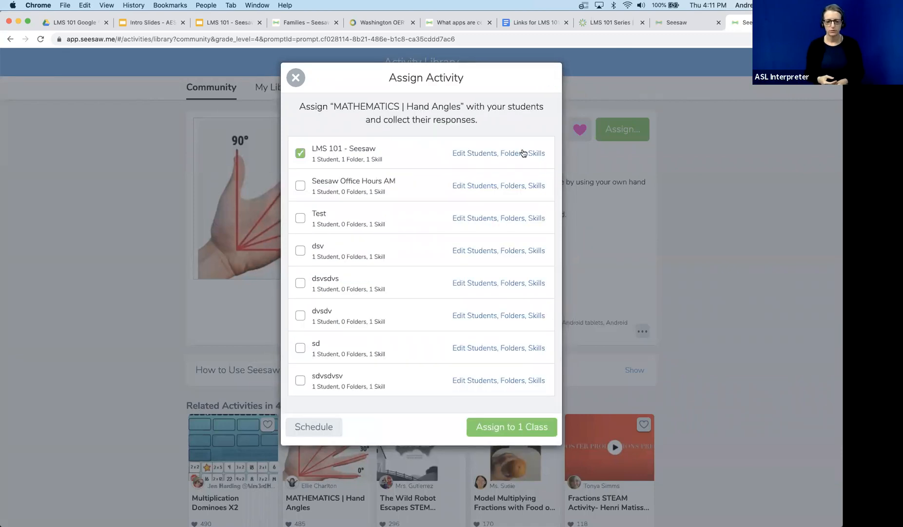
left_click(497, 427)
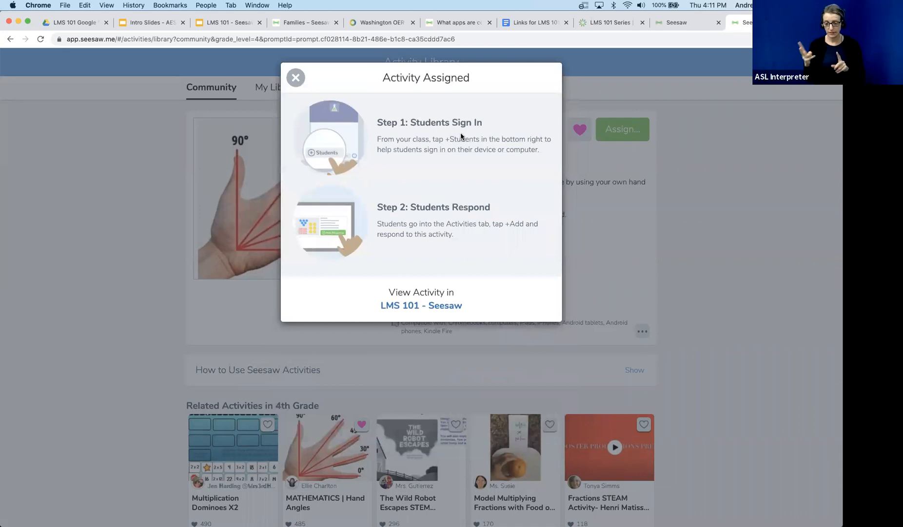
left_click(296, 78)
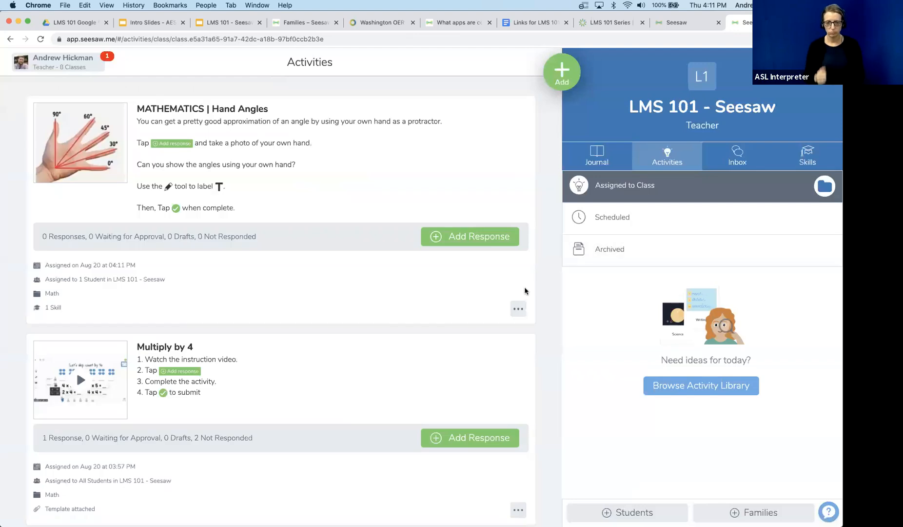
Show Sample Student's journal filtered to the Math folder.
left_click(597, 155)
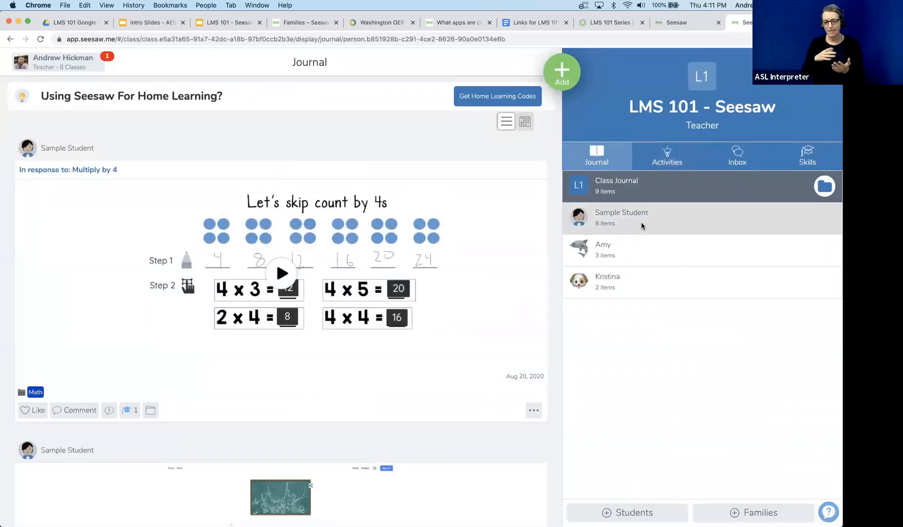
left_click(642, 225)
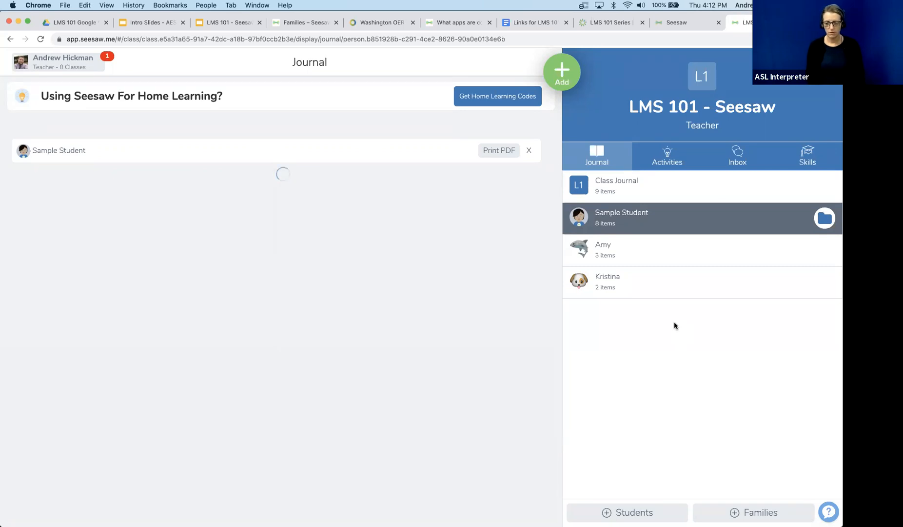
left_click(828, 223)
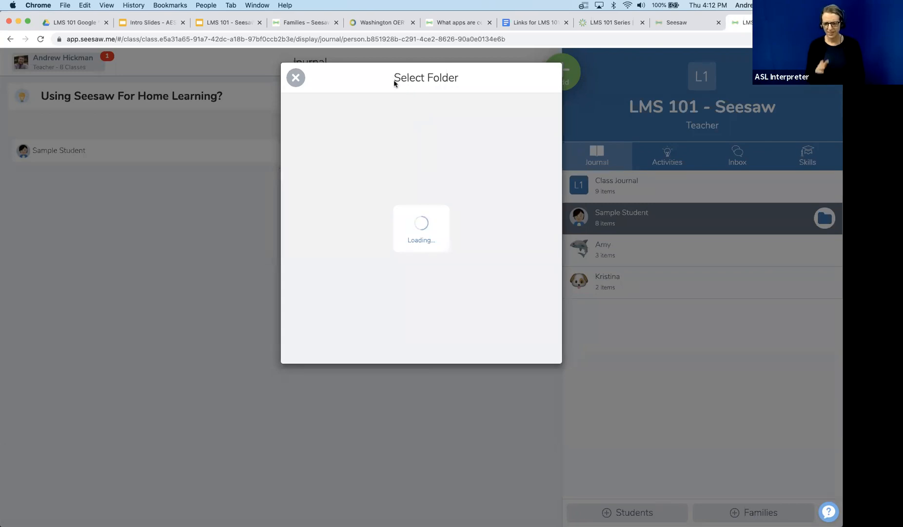
left_click(318, 271)
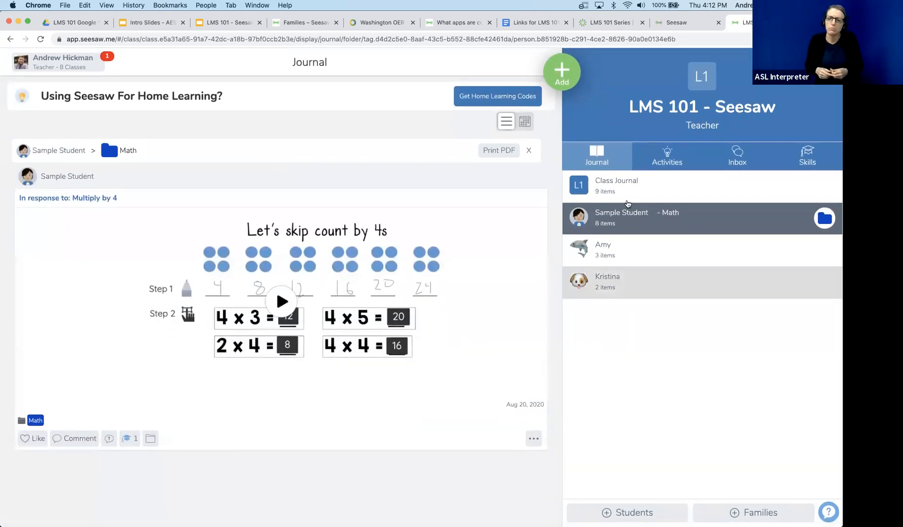
Return to the whole class journal and browse its posts.
left_click(614, 200)
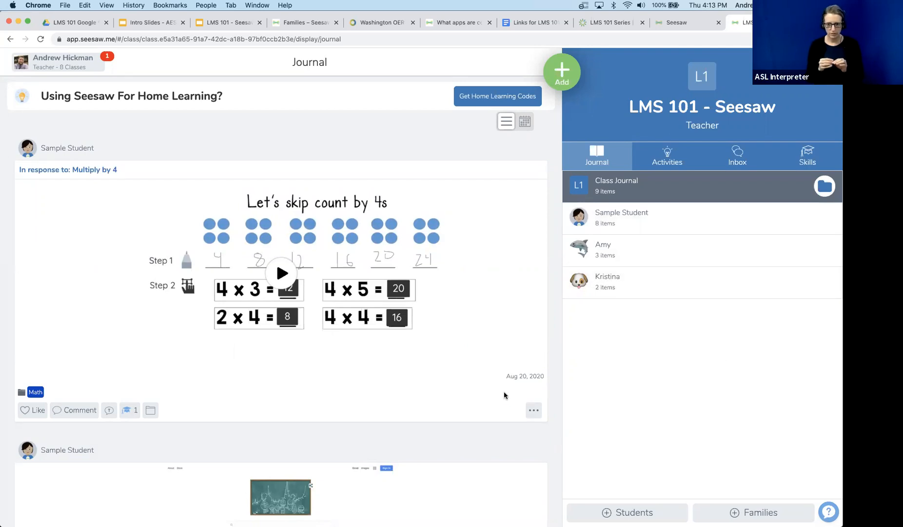
scroll(499, 378, "down", 20)
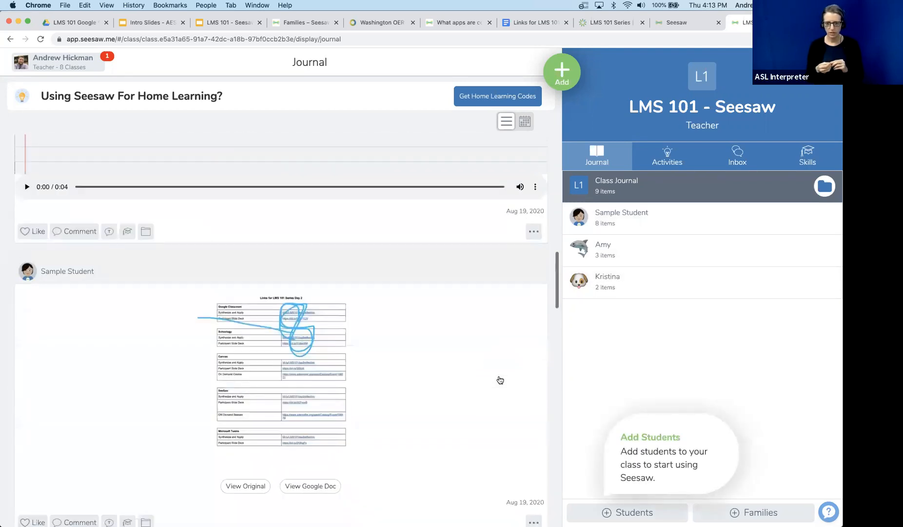
scroll(498, 378, "down", 15)
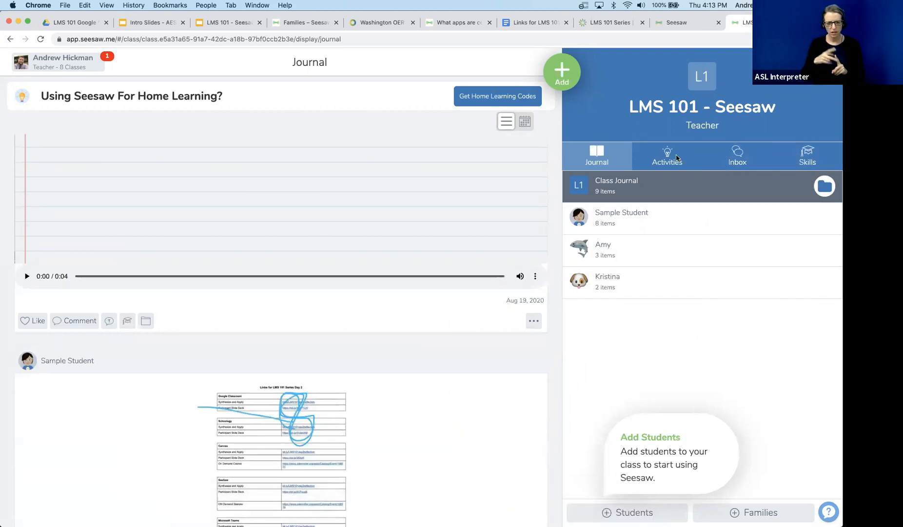
Return to the class activities and view the folders available for filtering them.
left_click(671, 162)
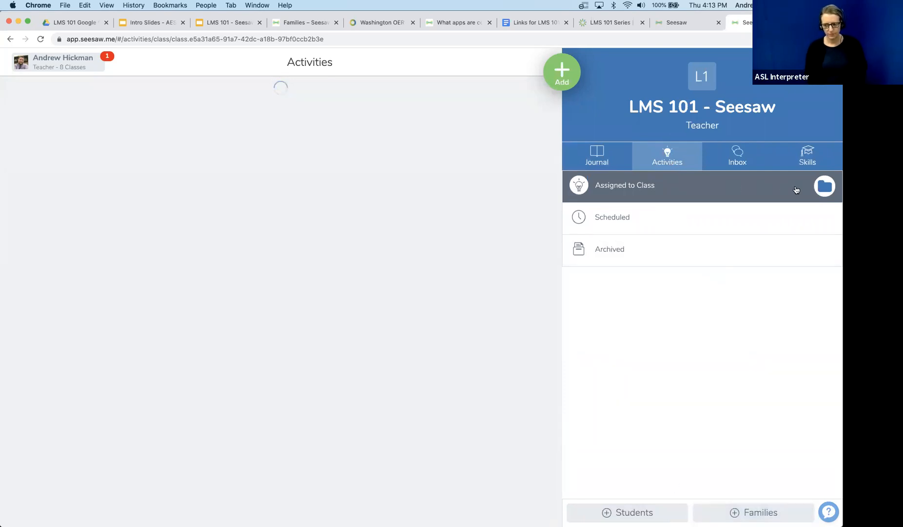
left_click(823, 191)
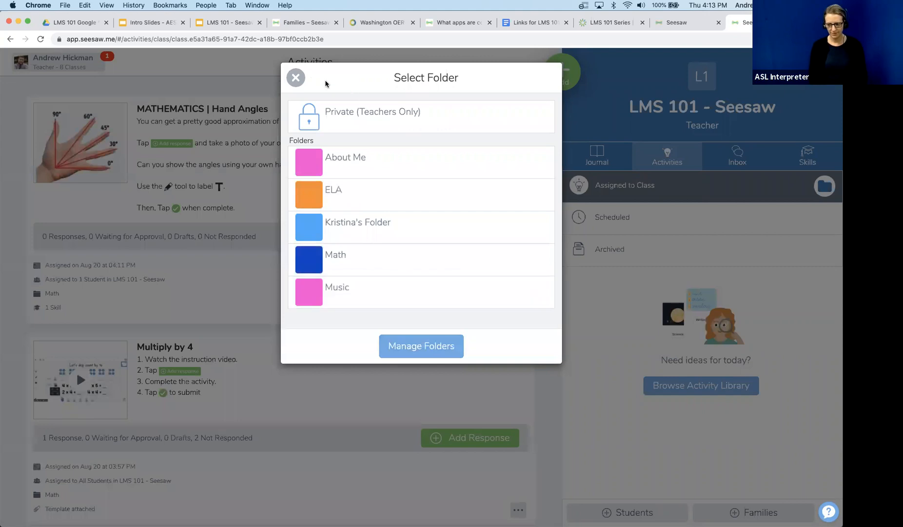
left_click(296, 78)
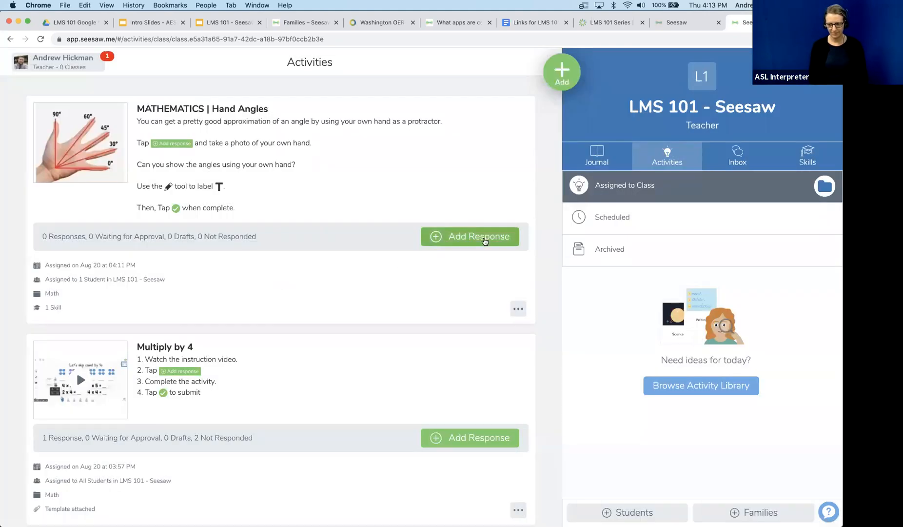
View the assigned Hand Angles activity's details and check Sample Student's response.
left_click(484, 241)
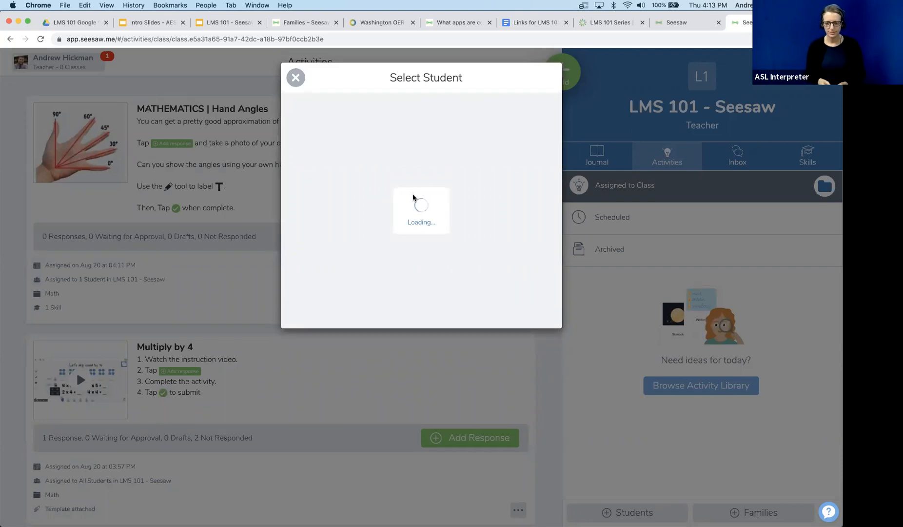
left_click(296, 78)
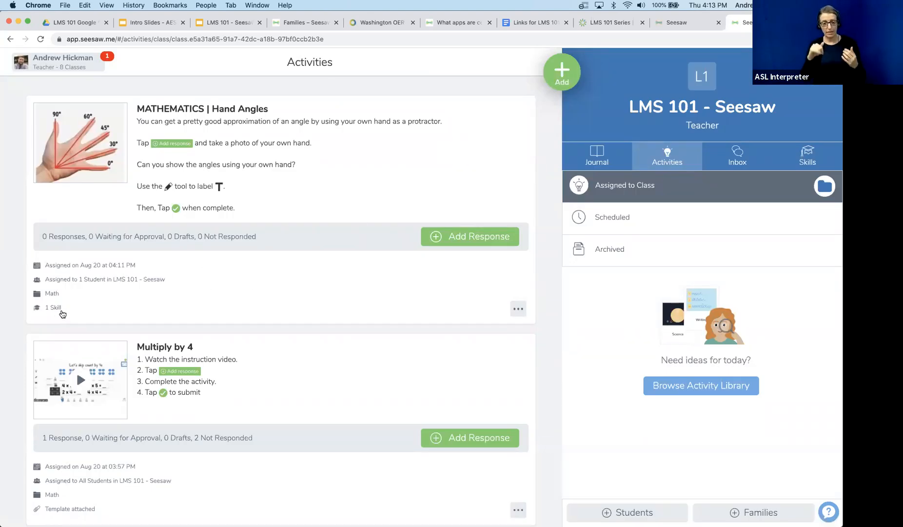
left_click(48, 313)
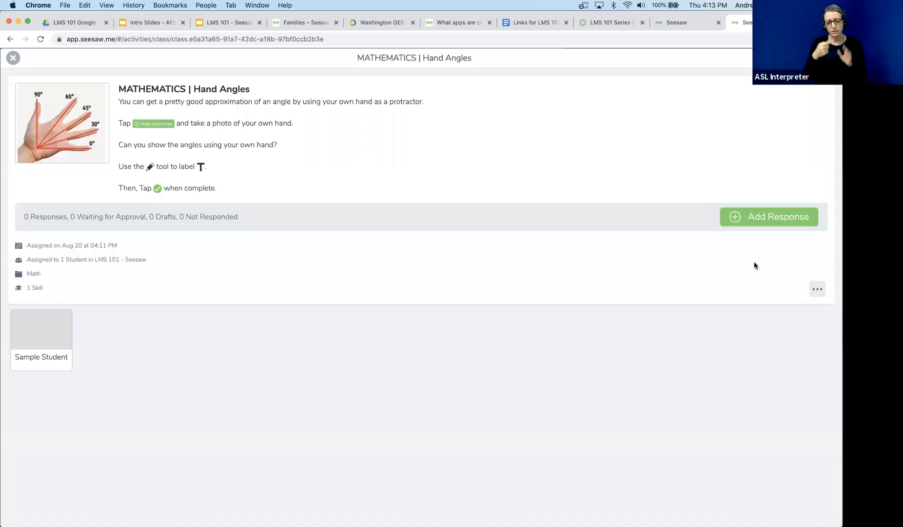
left_click(68, 344)
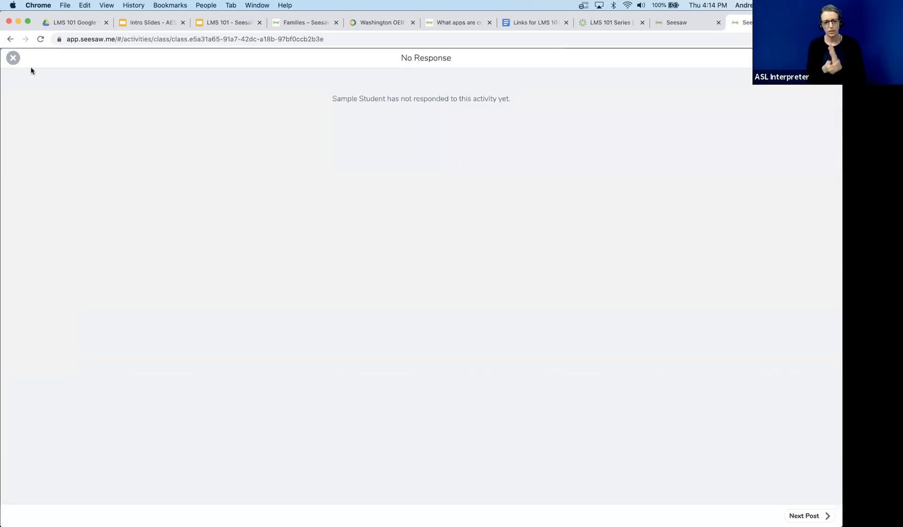
left_click(13, 58)
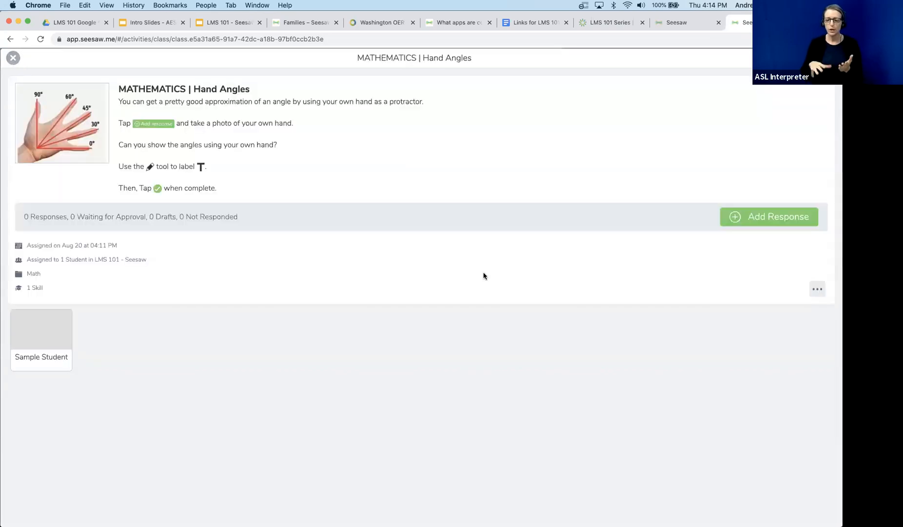
View the response formats for adding Sample Student's work to Hand Angles, and return to the class activities.
left_click(817, 290)
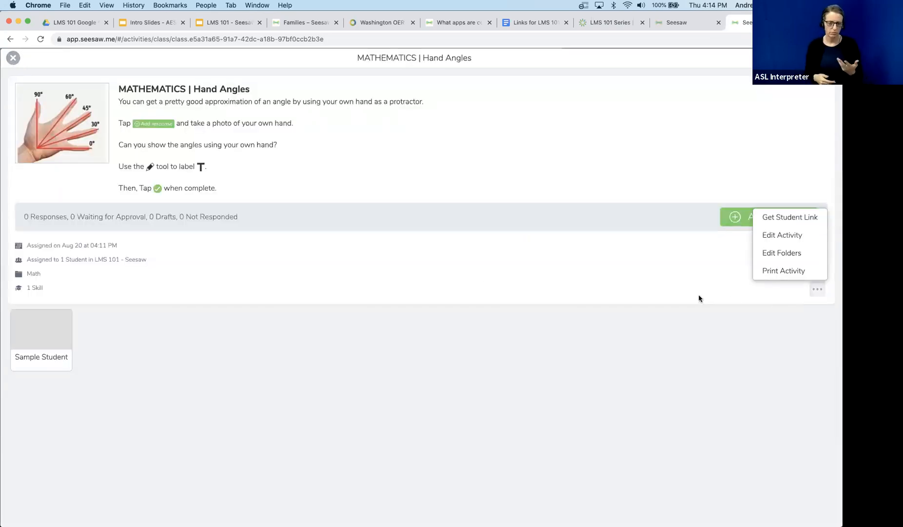
left_click(732, 226)
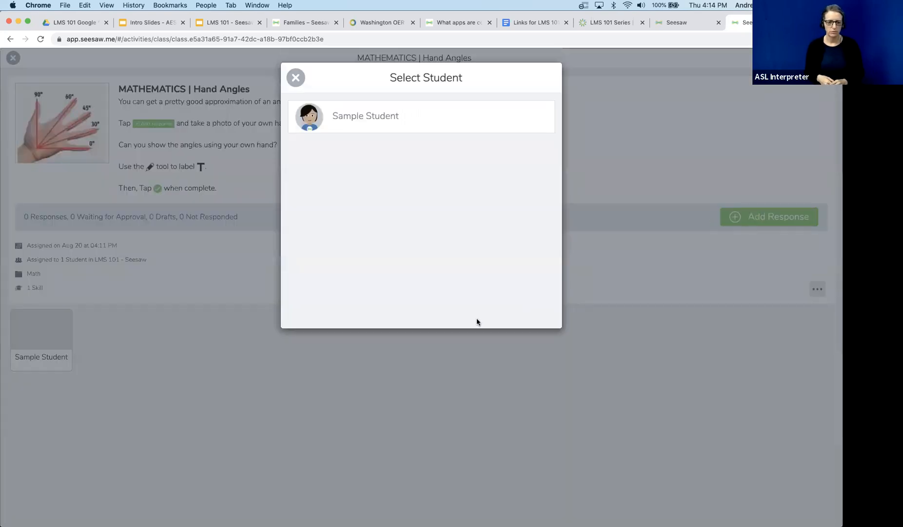
left_click(409, 128)
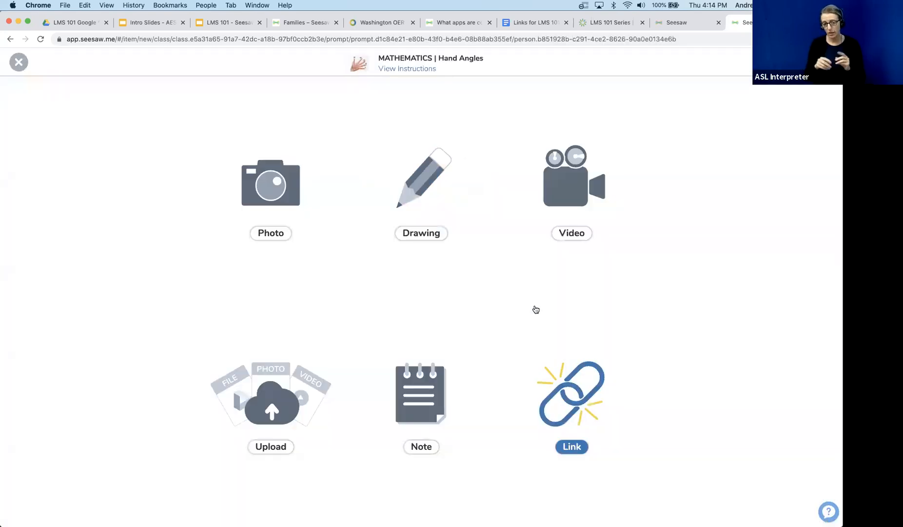
left_click(18, 62)
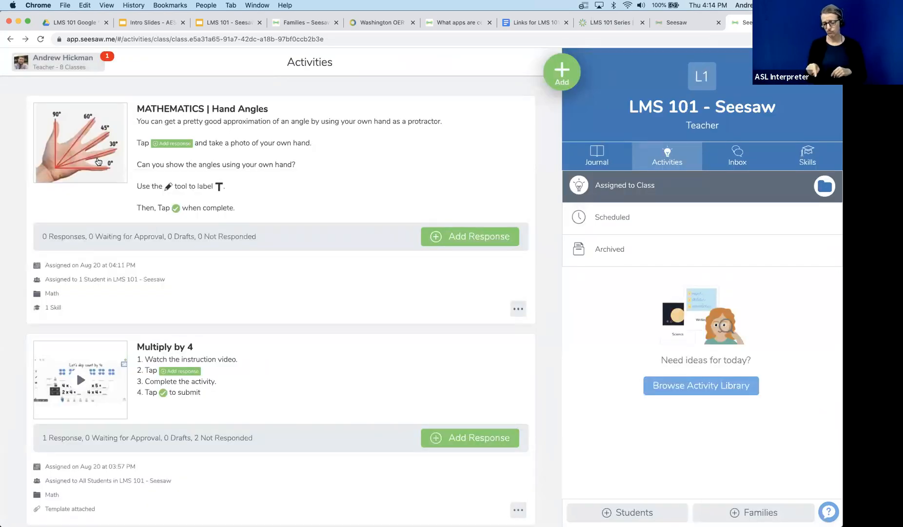
View the Hand Angles activity's assignment details and student responses, and return to the class journal.
left_click(46, 308)
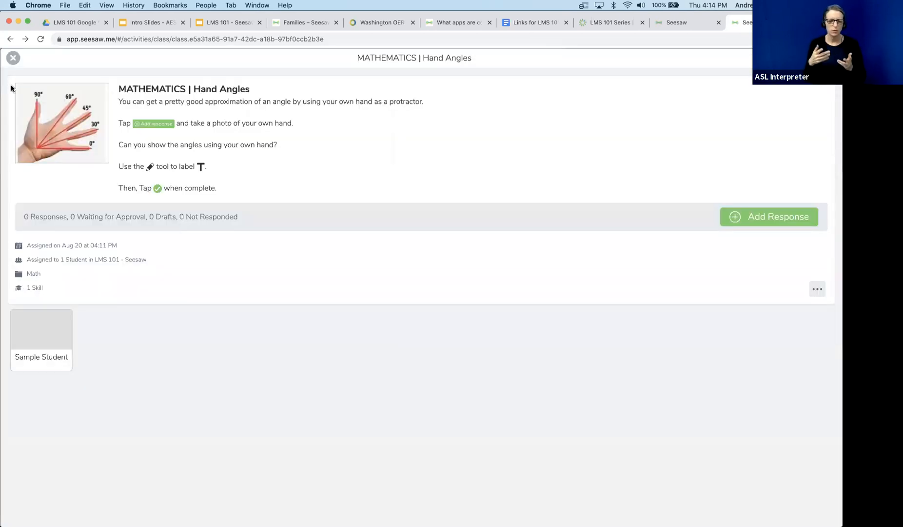
left_click(13, 58)
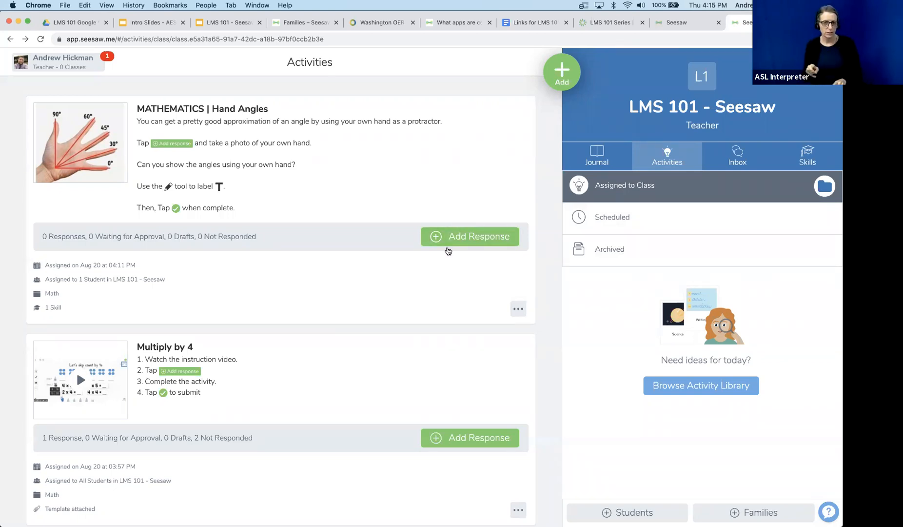
left_click(596, 153)
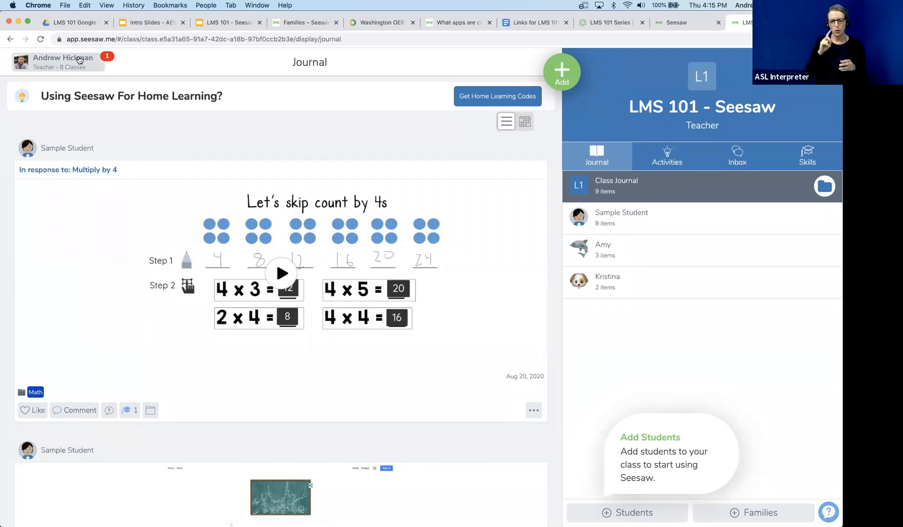
Try to open the account settings from the LMS 101 - Seesaw class.
left_click(80, 59)
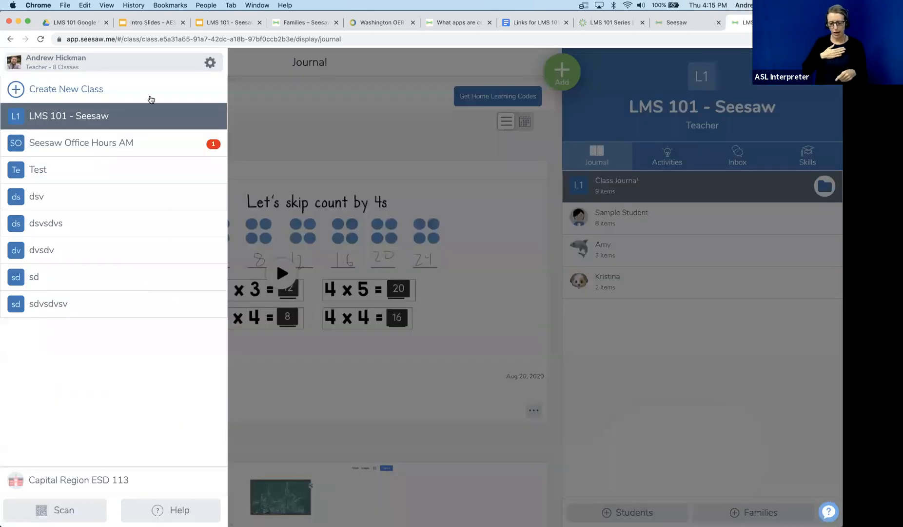
left_click(209, 63)
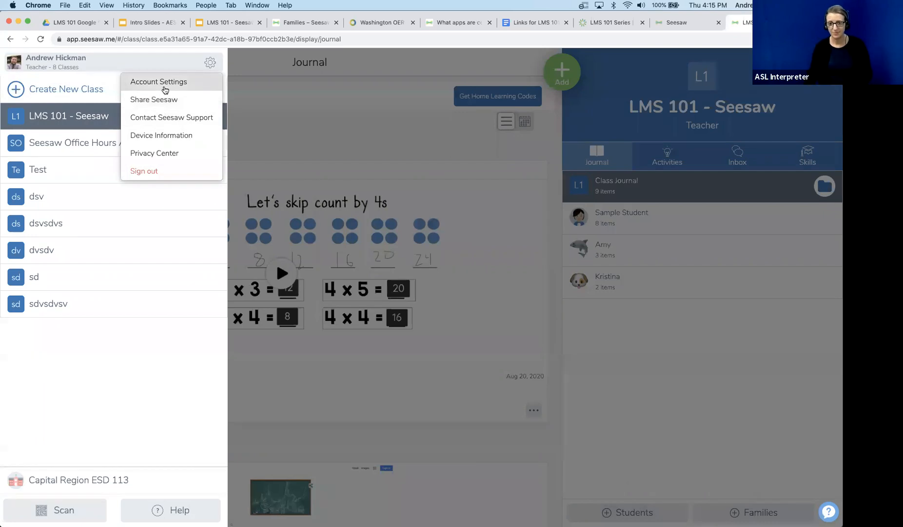
left_click(164, 89)
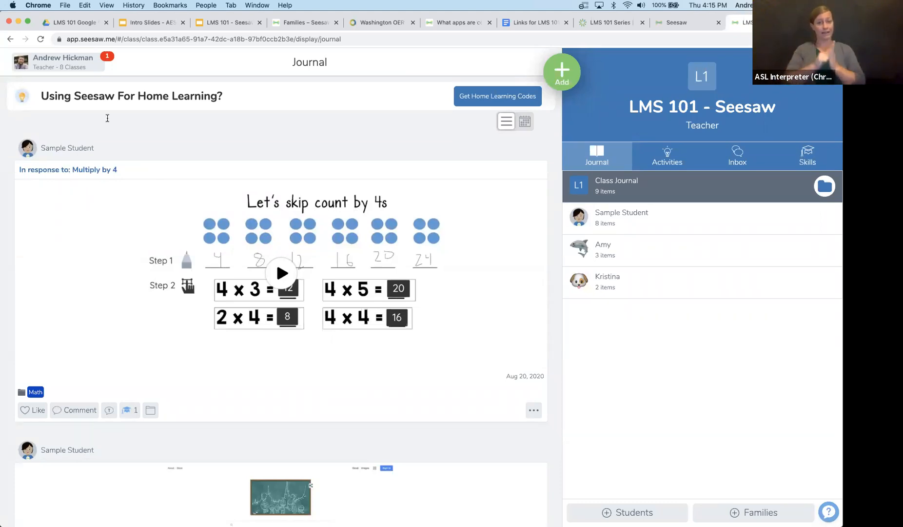
left_click(88, 62)
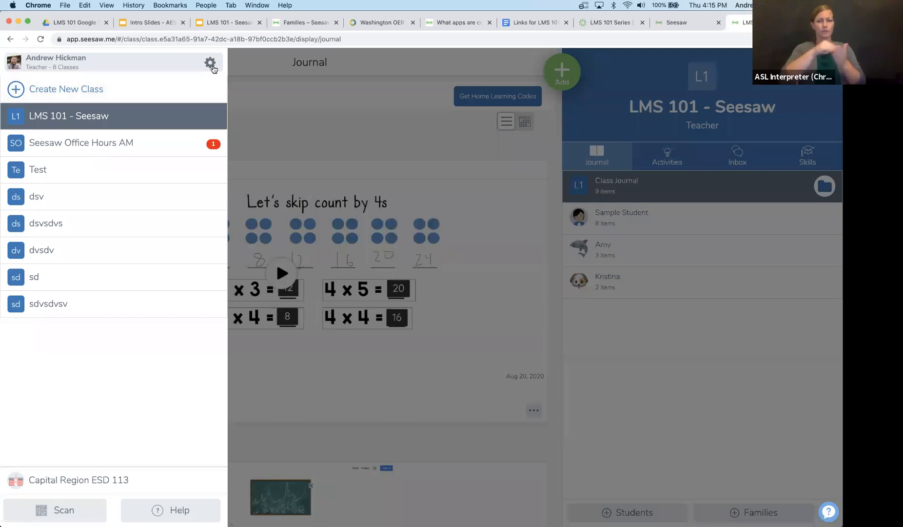
left_click(209, 62)
left_click(185, 86)
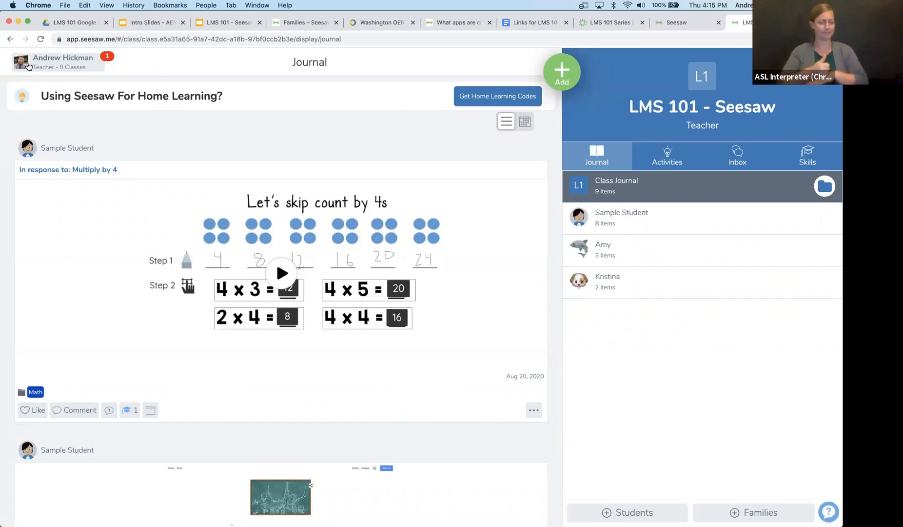
left_click(28, 66)
left_click(95, 66)
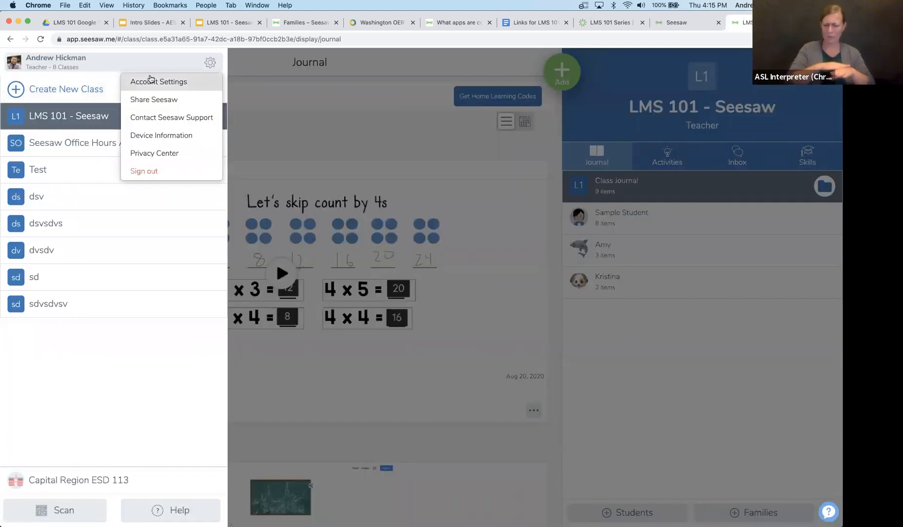
left_click(152, 82)
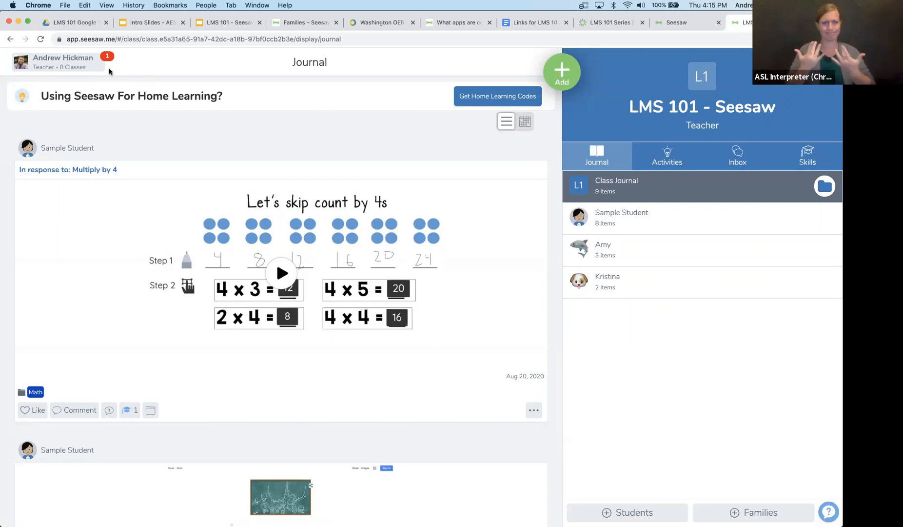
Switch to the Seesaw Office Hours AM class and review the account's profile, notification and archived class settings.
left_click(86, 66)
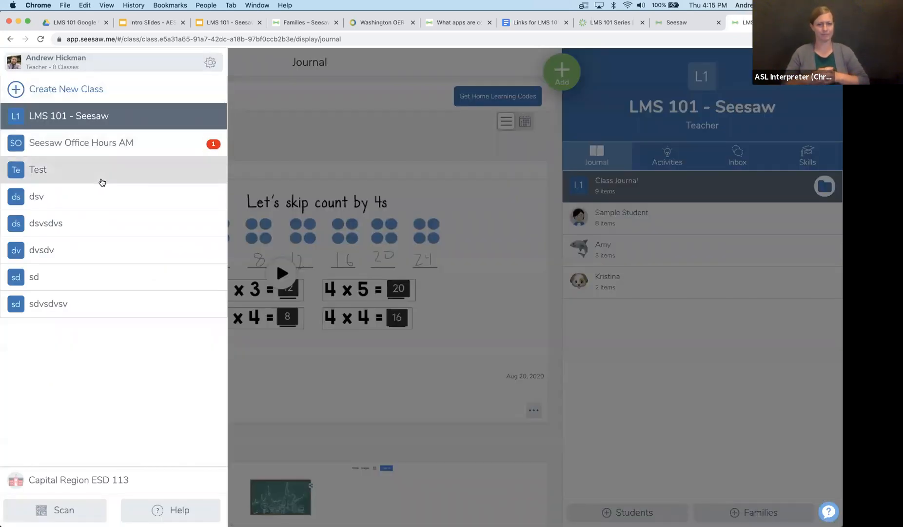
left_click(108, 147)
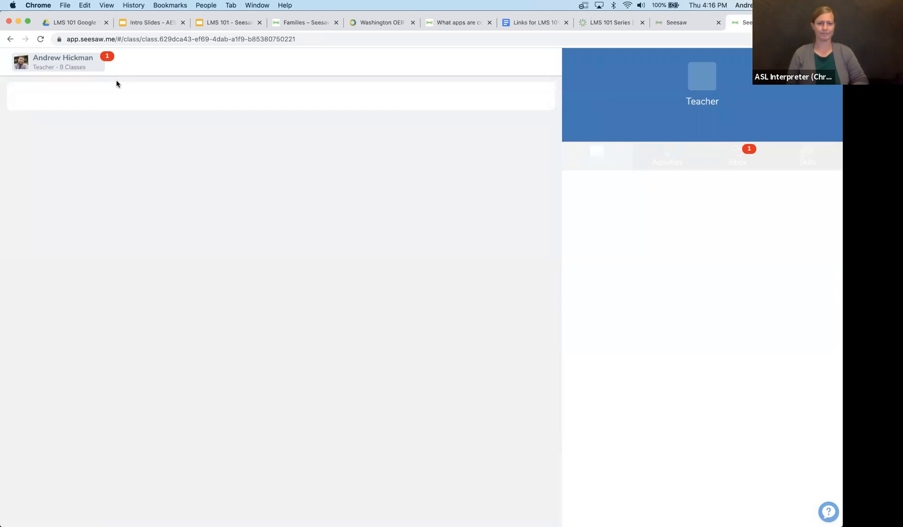
left_click(89, 71)
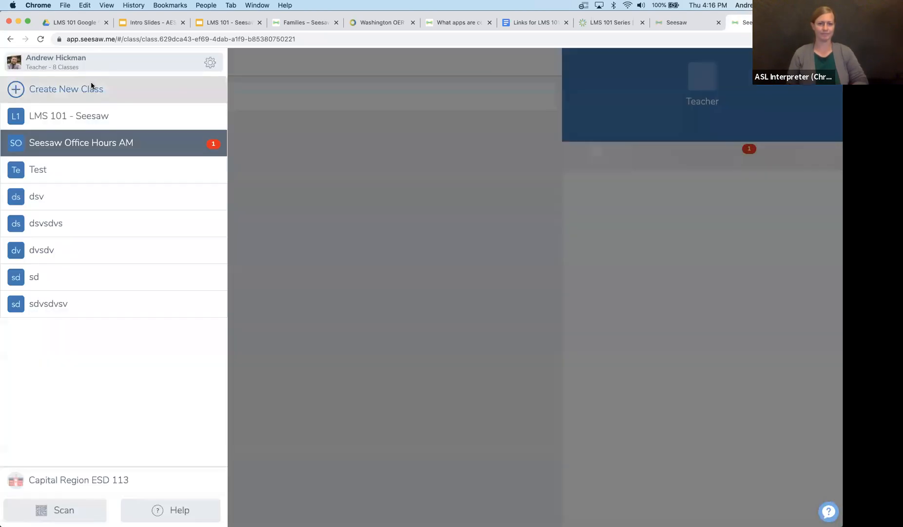
left_click(210, 62)
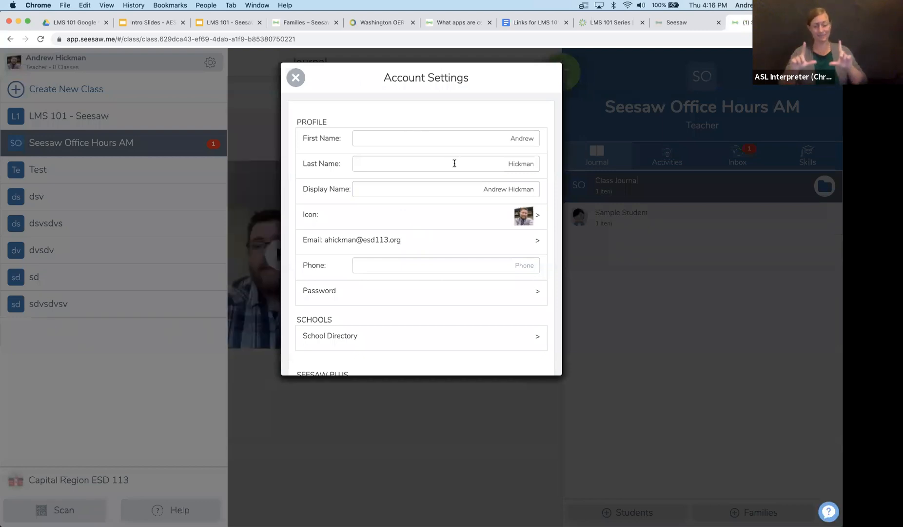
scroll(455, 164, "down", 5)
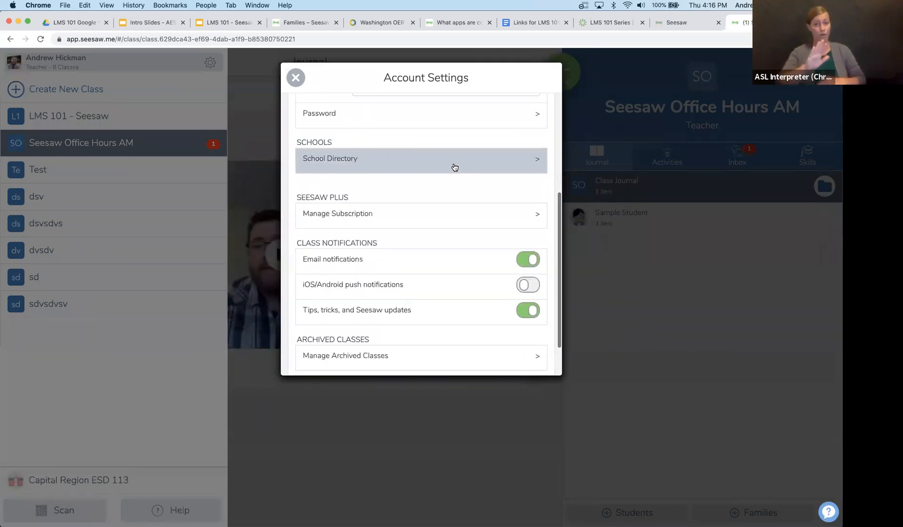
scroll(454, 167, "down", 2)
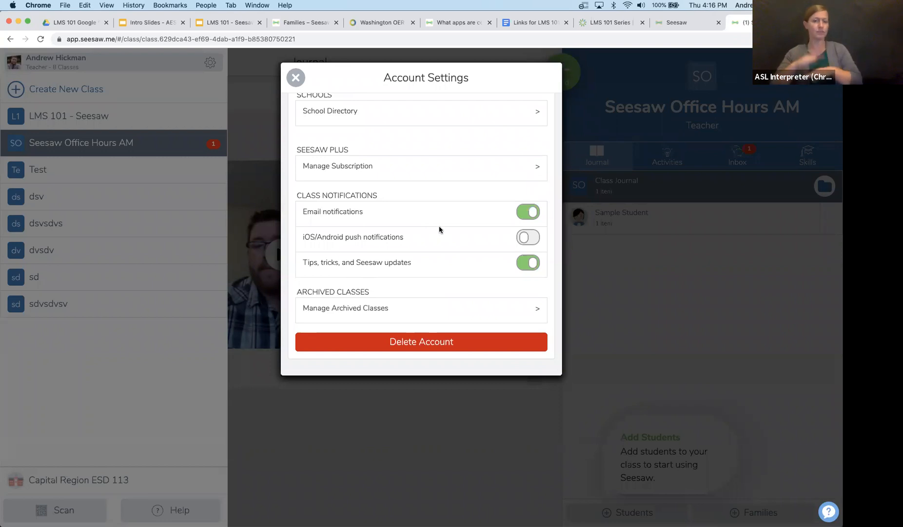
scroll(439, 229, "up", 5)
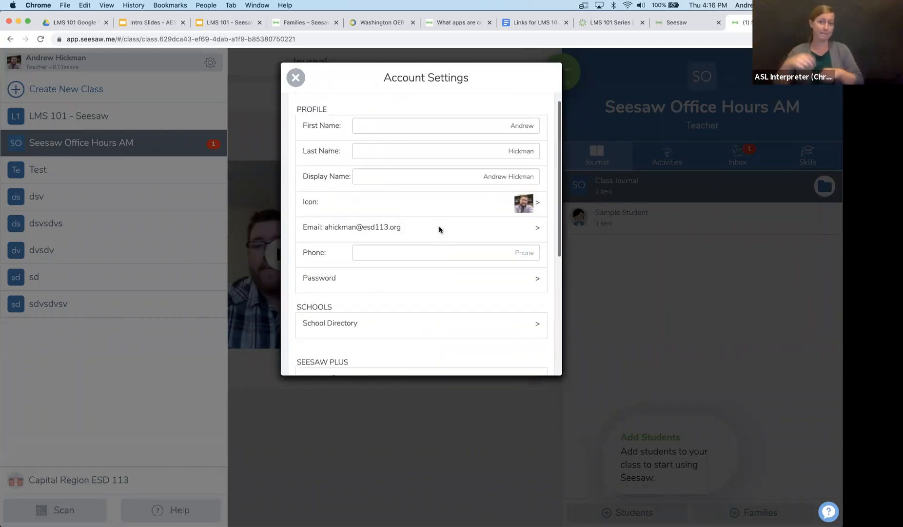
left_click(296, 77)
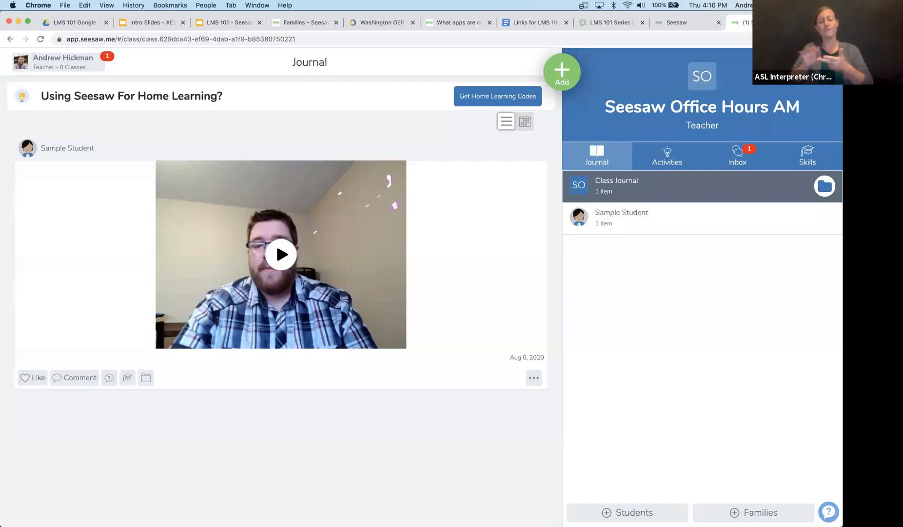
Examine the general, student, family and blog options in the Seesaw Office Hours AM class settings.
left_click(827, 63)
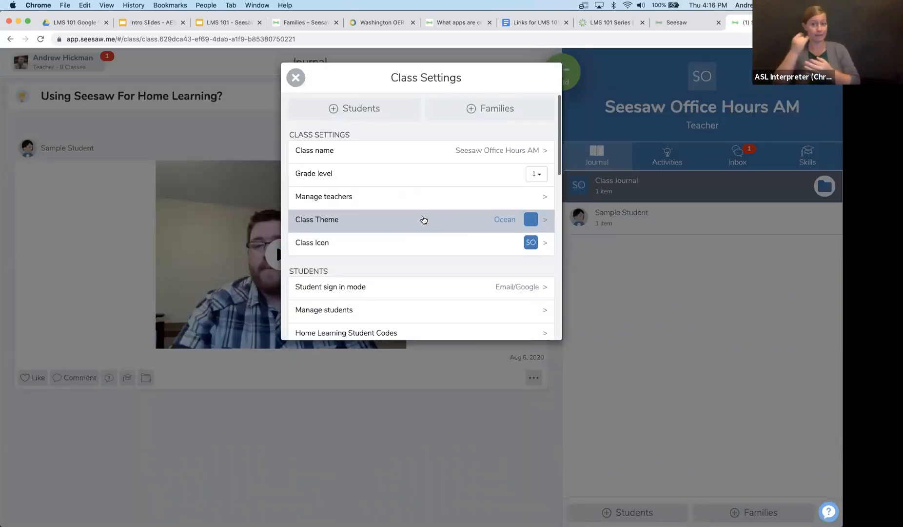
scroll(422, 219, "down", 5)
scroll(422, 220, "down", 3)
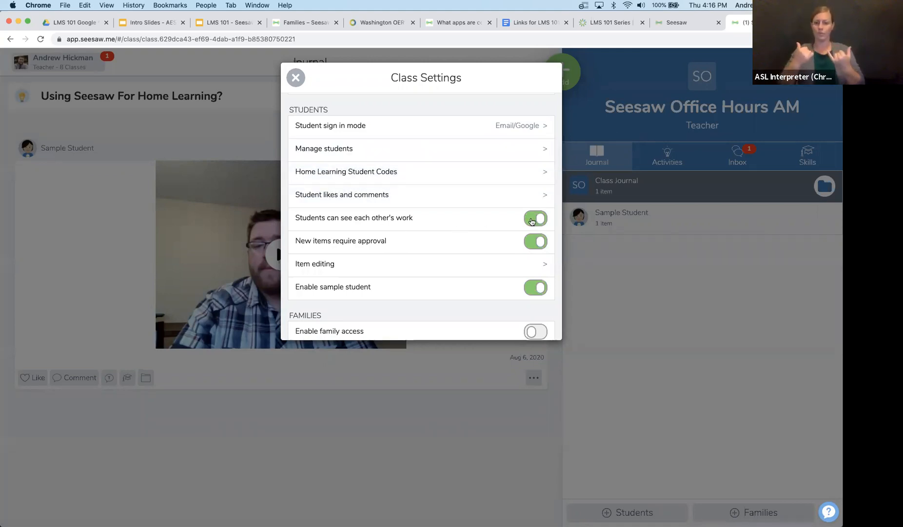
scroll(432, 256, "down", 2)
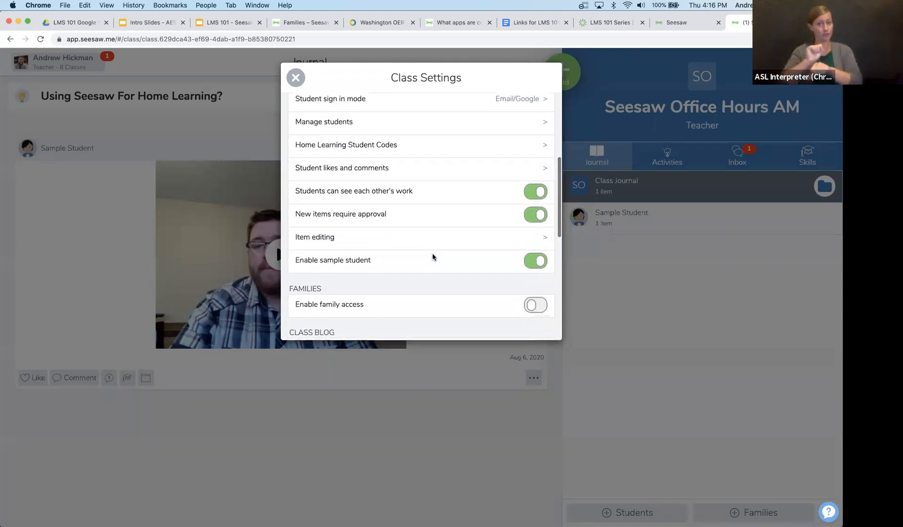
scroll(445, 251, "up", 1)
scroll(446, 251, "down", 4)
scroll(446, 252, "up", 2)
scroll(446, 252, "down", 4)
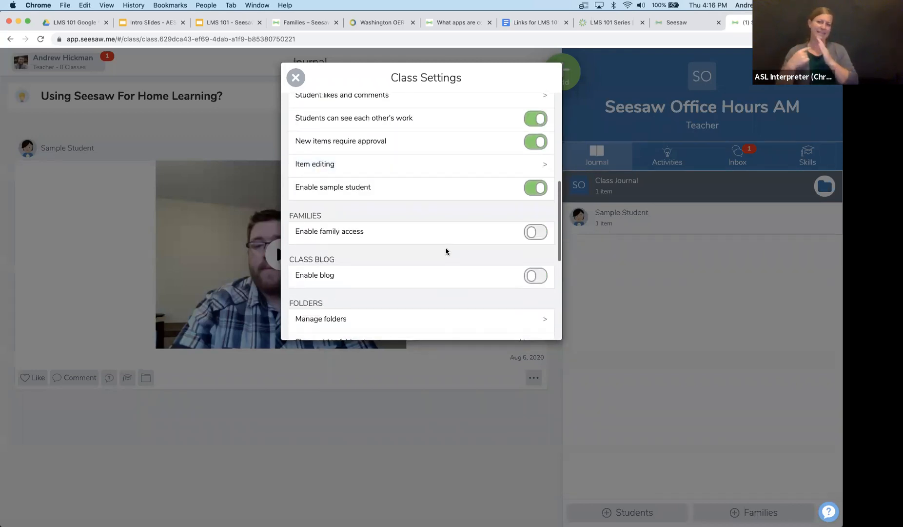
Enable family access for the class and allow family likes.
left_click(531, 195)
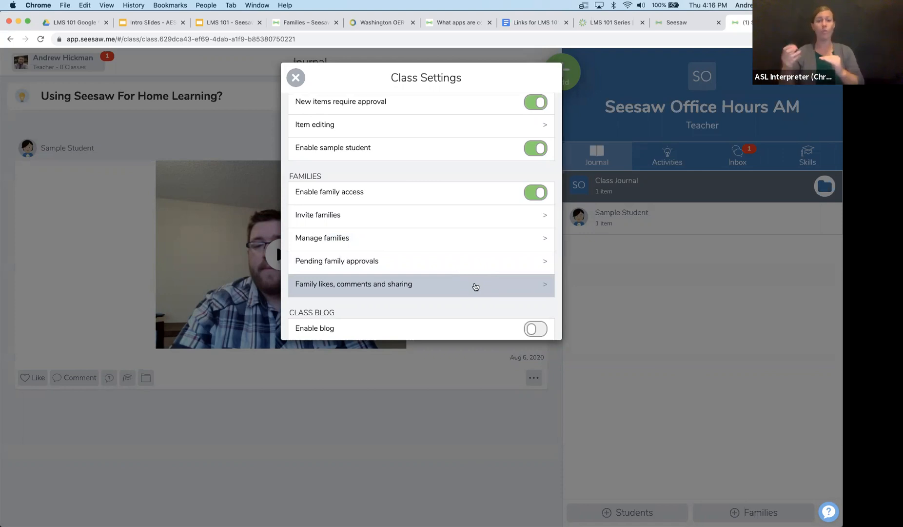
left_click(520, 286)
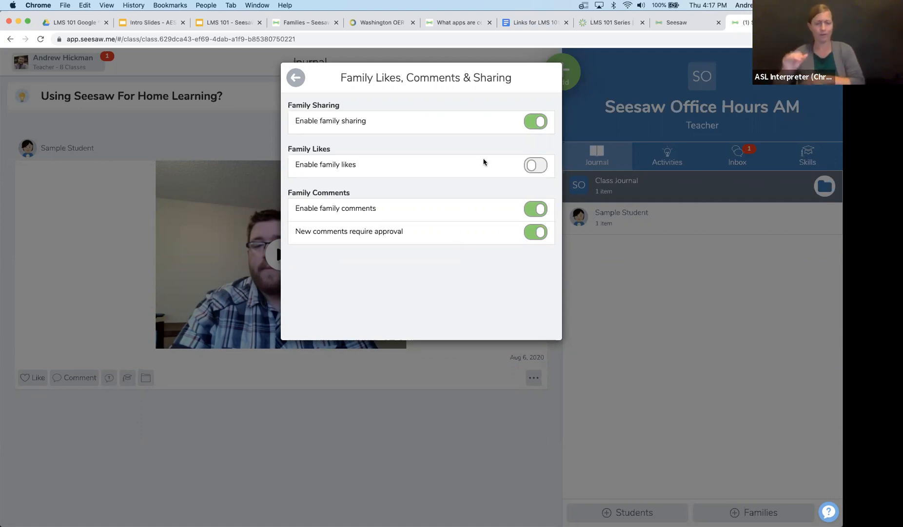
left_click(535, 165)
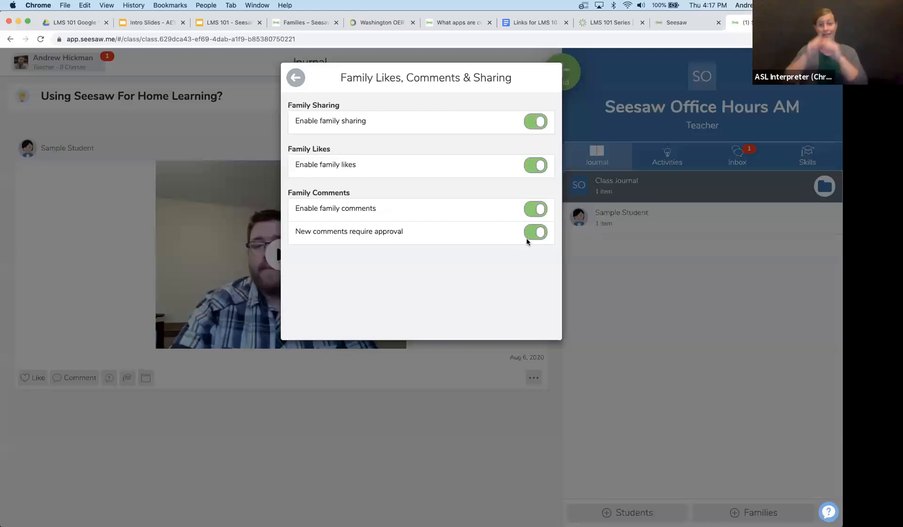
left_click(296, 78)
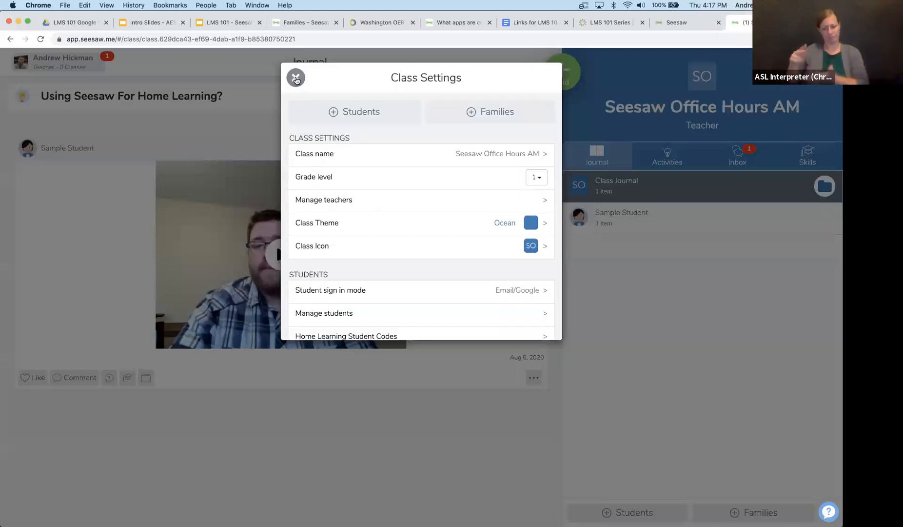
View the introduction to setting up a public class blog and leave it without creating a blog.
scroll(395, 208, "down", 1)
scroll(395, 209, "down", 10)
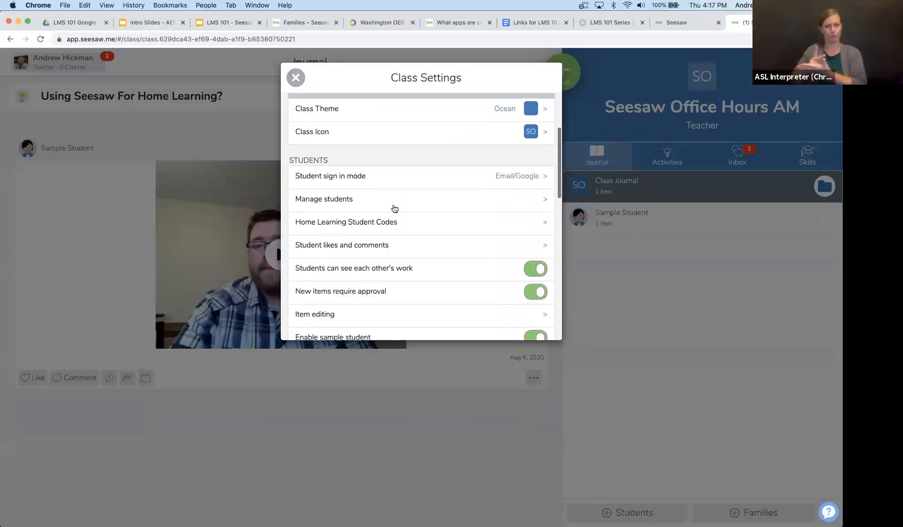
scroll(395, 209, "down", 1)
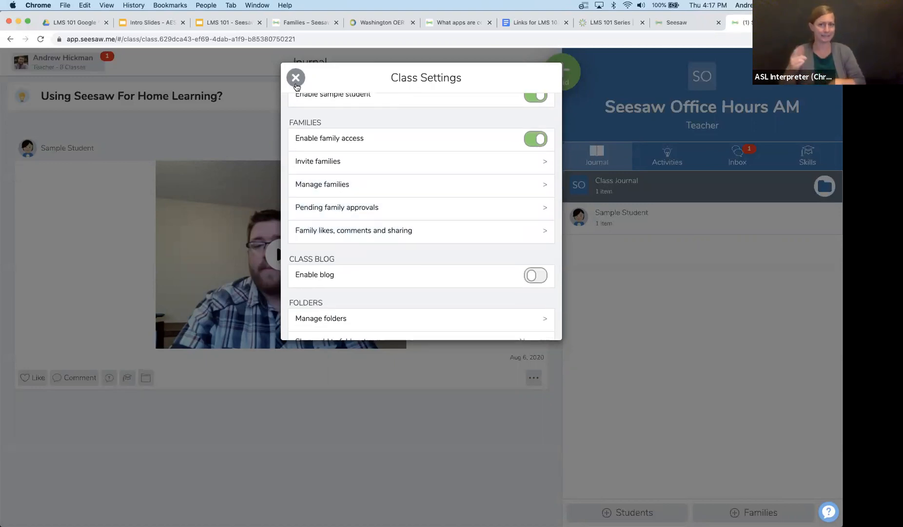
left_click(535, 278)
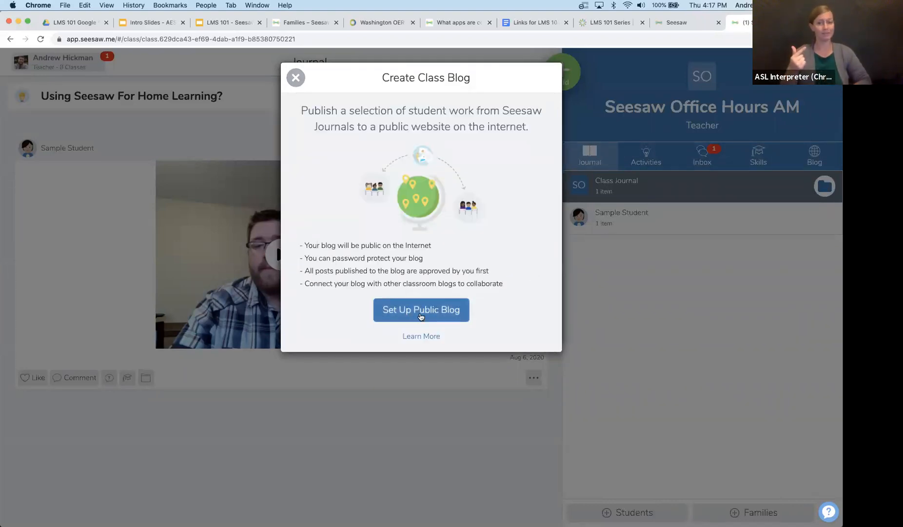
left_click(296, 78)
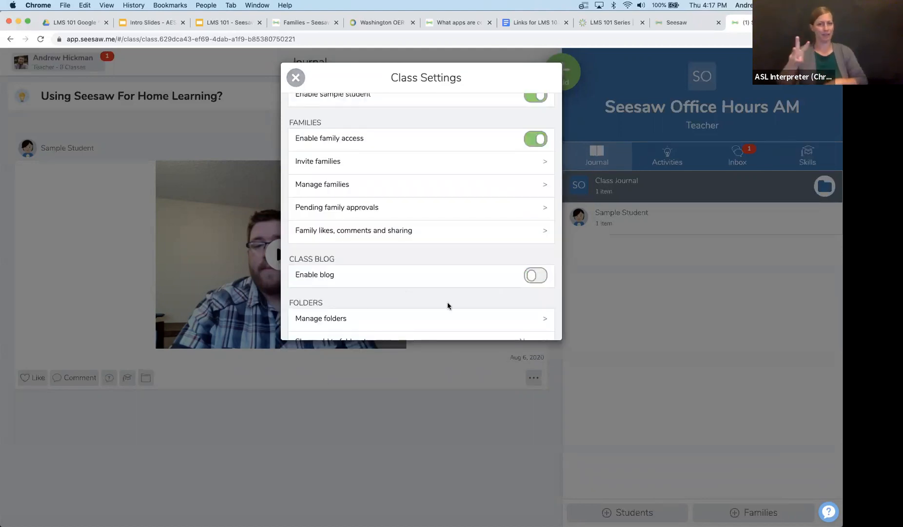
Review the folder and skills options in the class settings and close the settings.
scroll(448, 305, "down", 3)
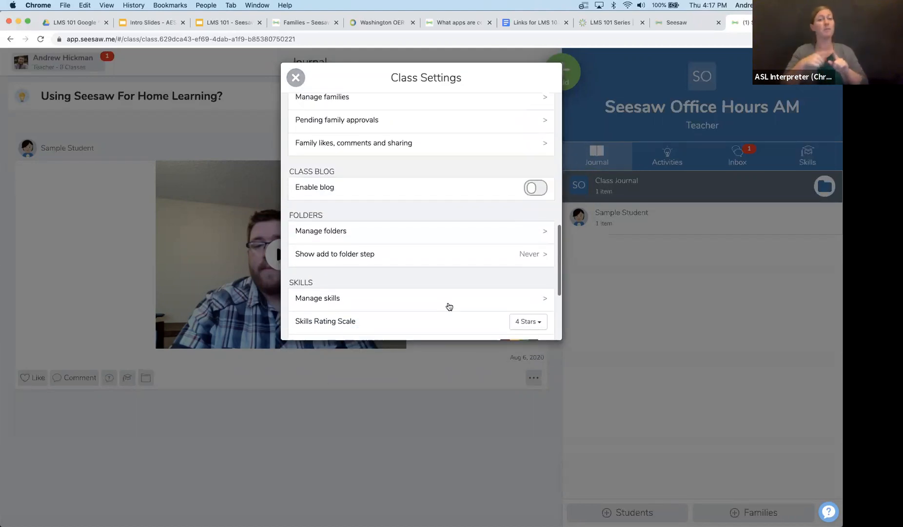
scroll(450, 306, "up", 1)
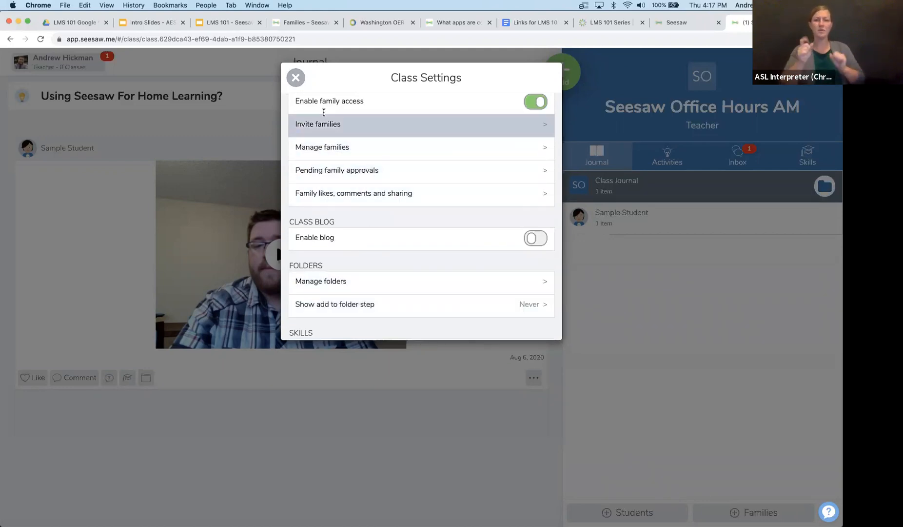
left_click(297, 80)
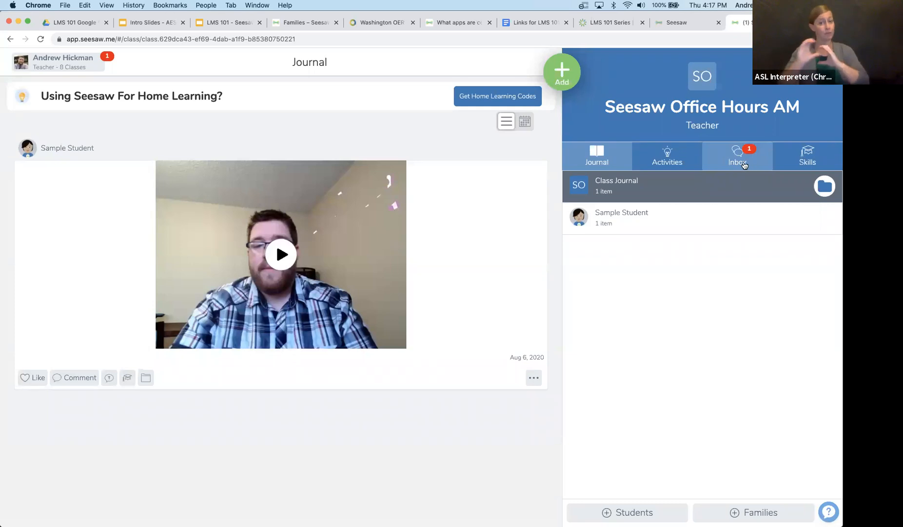
Start a student announcement from the class inbox and review which recipient groups it can be sent to.
left_click(740, 161)
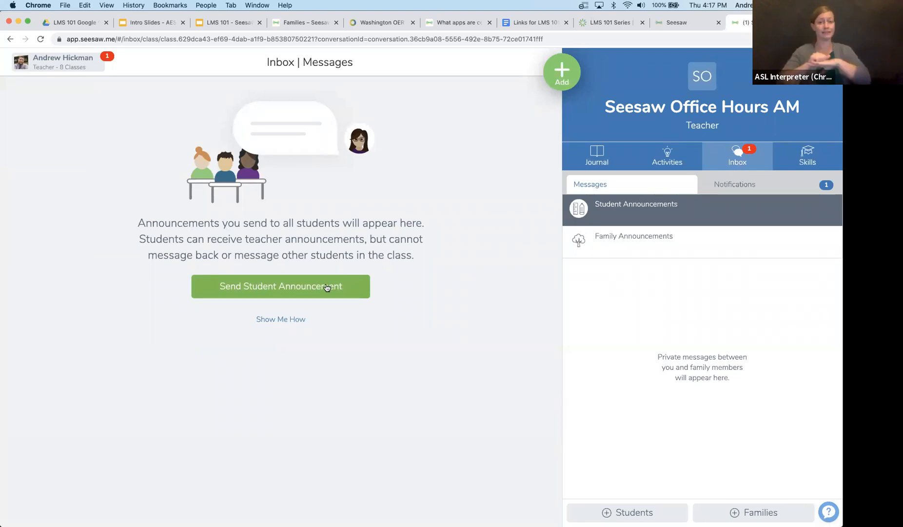
left_click(327, 286)
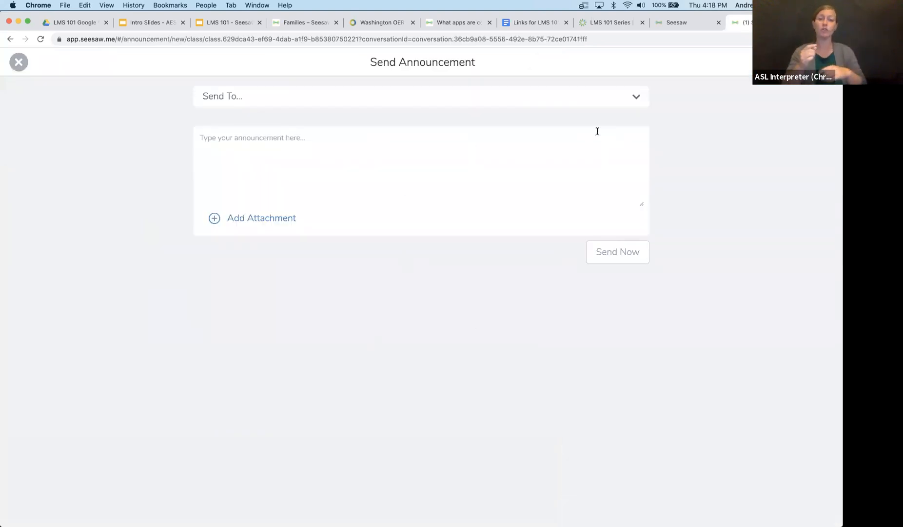
left_click(636, 94)
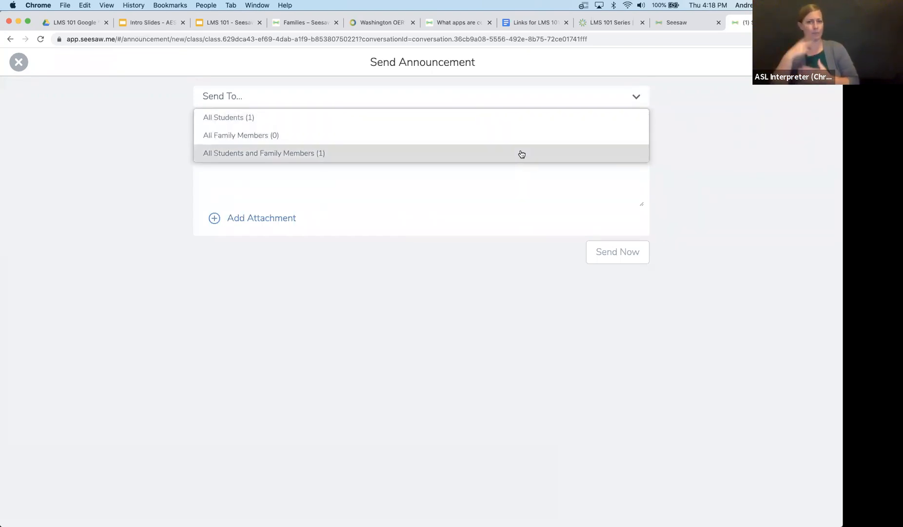
left_click(517, 185)
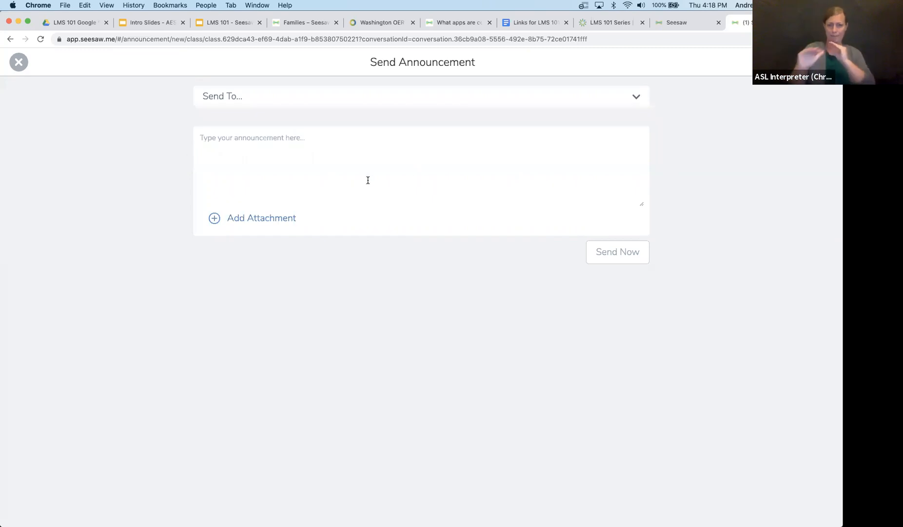
Enter several blank lines in the announcement message and try scrolling back through them.
left_click(257, 143)
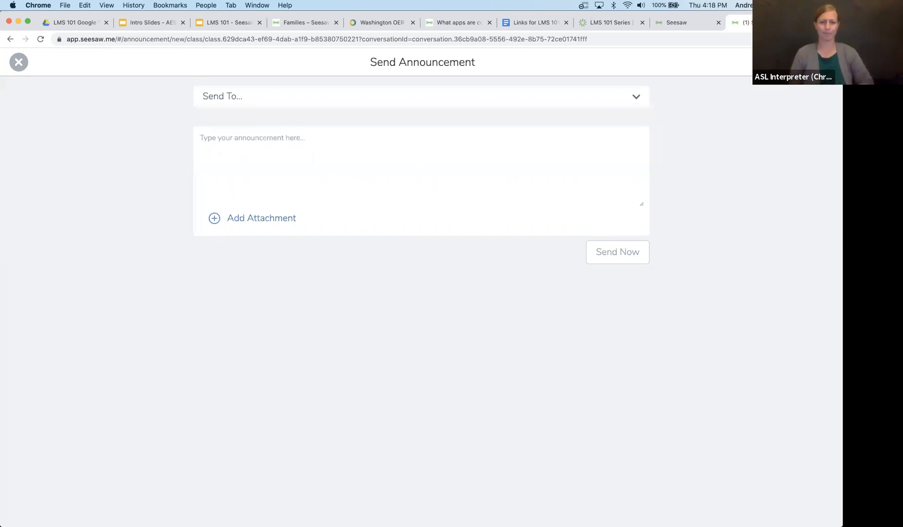
key("Return")
key("Return")
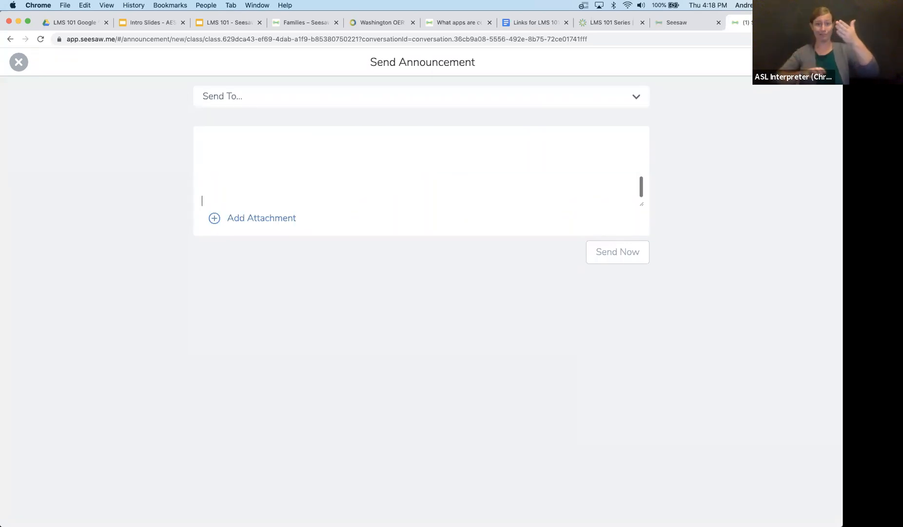
left_click_drag(642, 186, 648, 149)
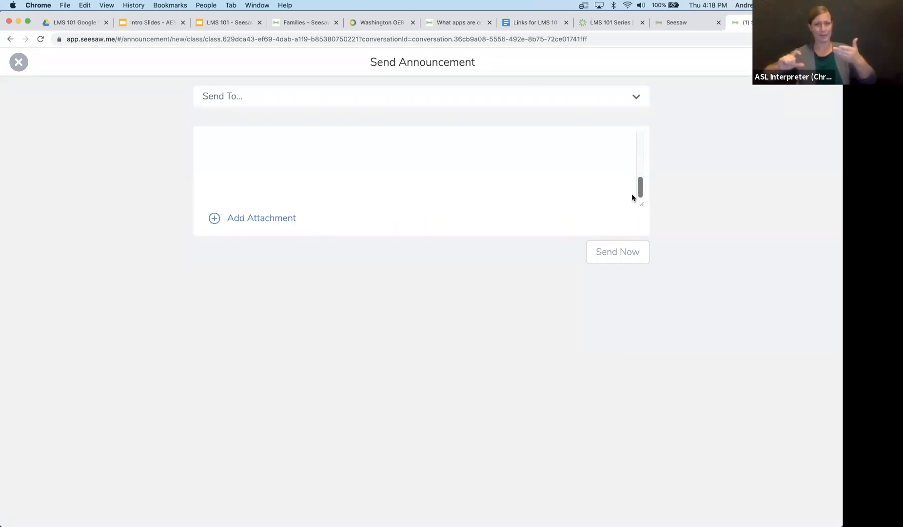
Examine the attachment types available for the announcement and leave it without sending.
left_click(271, 224)
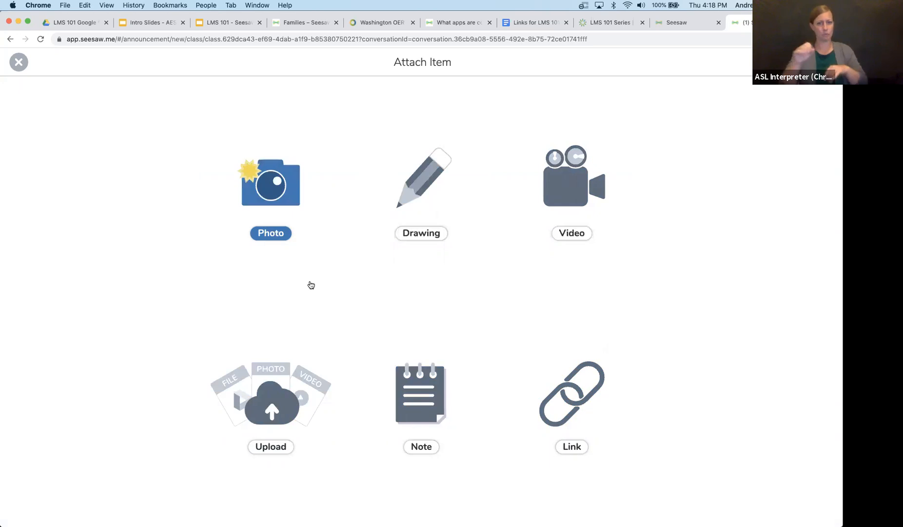
left_click(15, 60)
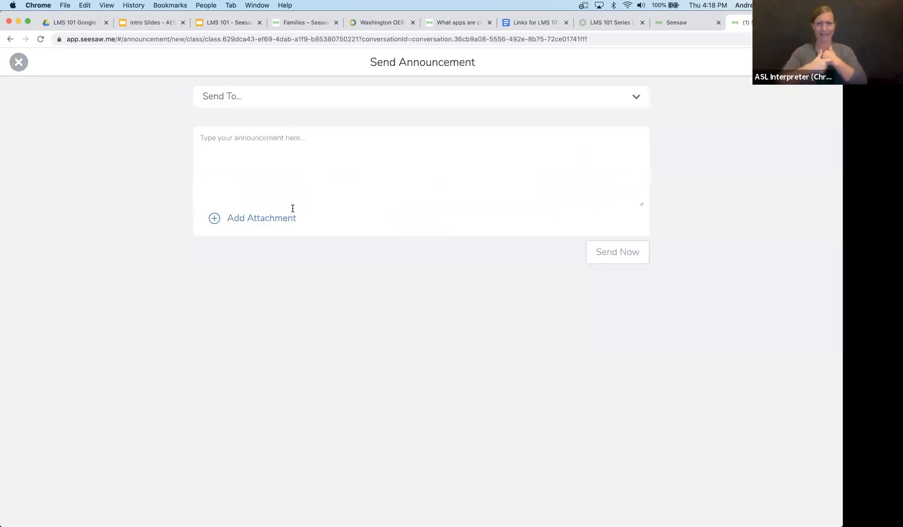
left_click(247, 219)
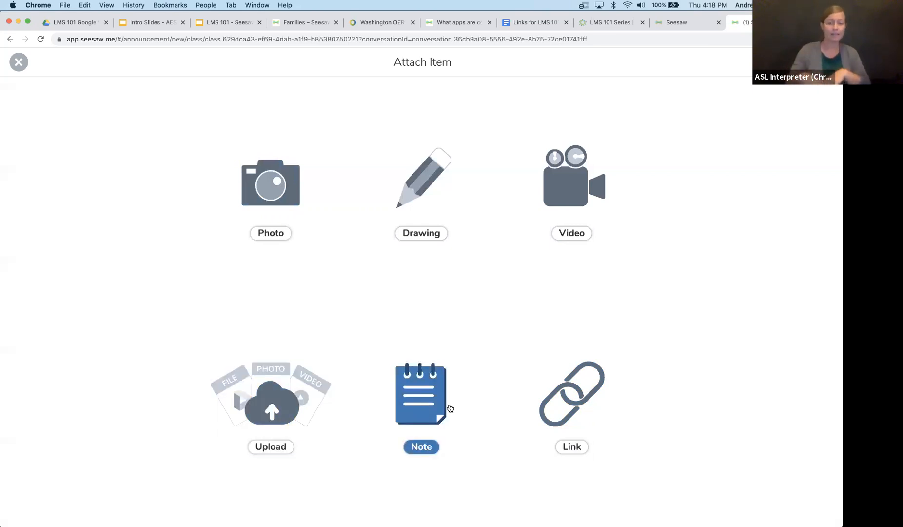
left_click(18, 62)
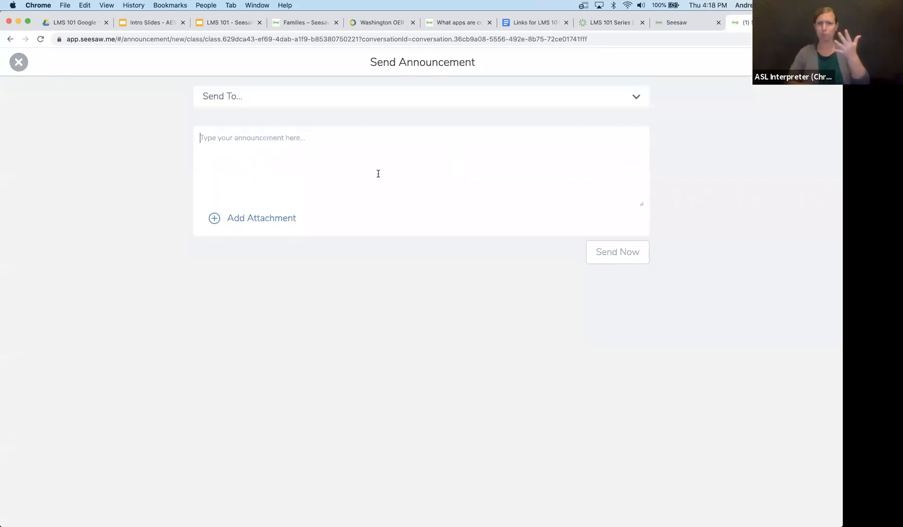
left_click(19, 62)
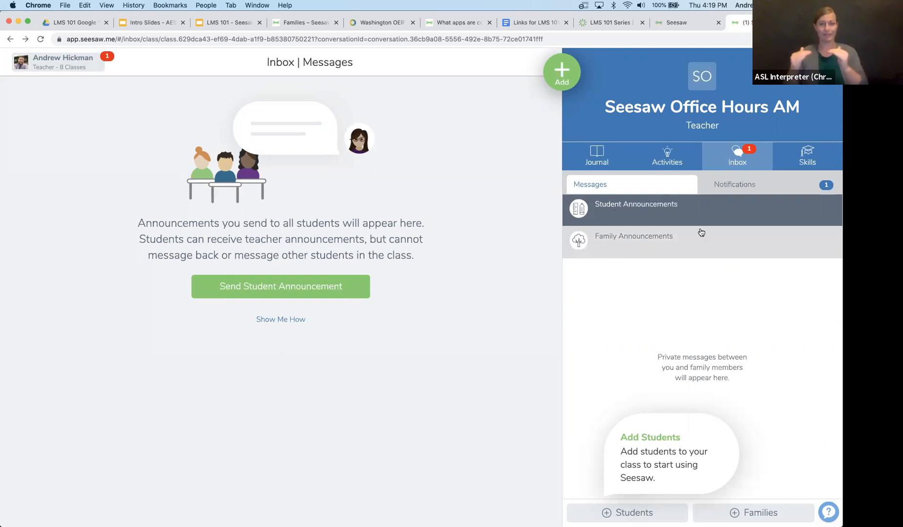
View the class's recent notifications and try to invite families to the Seesaw Office Hours AM class.
left_click(737, 182)
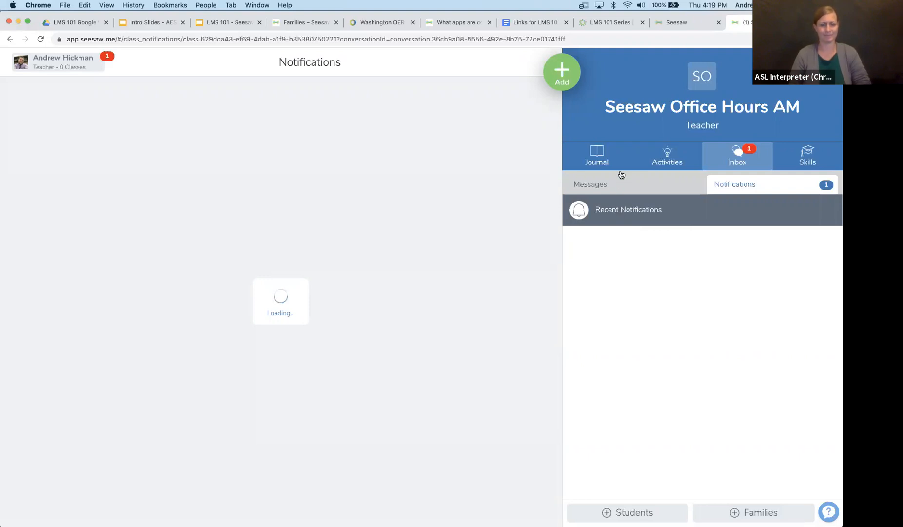
left_click(744, 182)
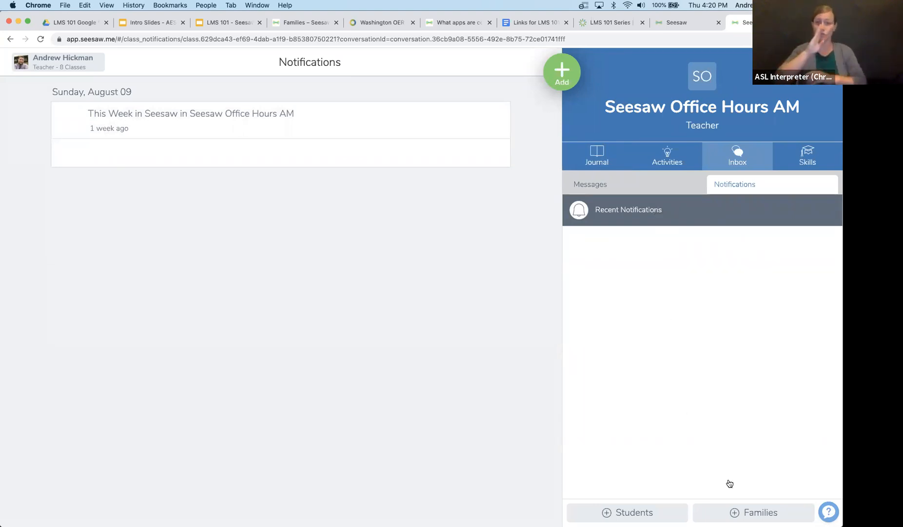
left_click(738, 517)
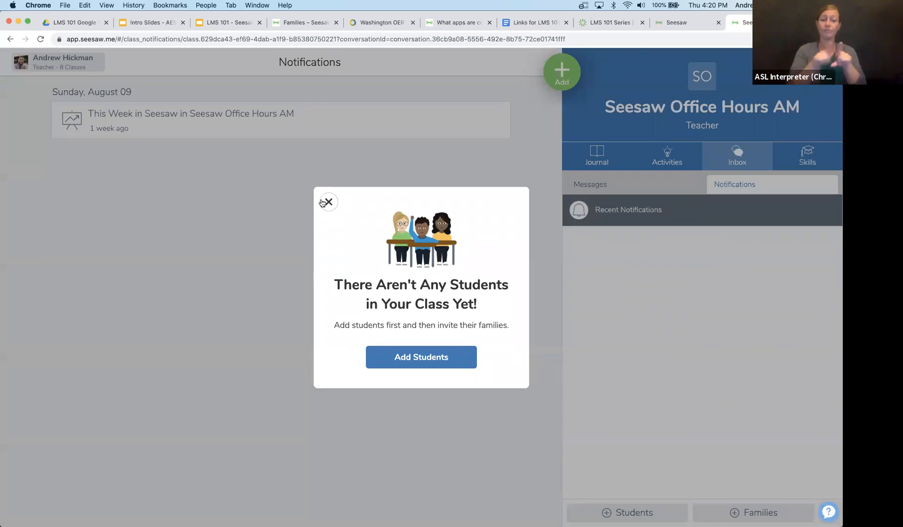
left_click(328, 202)
Switch to the LMS 101 - Seesaw class and review its family invitation page and message inbox.
left_click(75, 69)
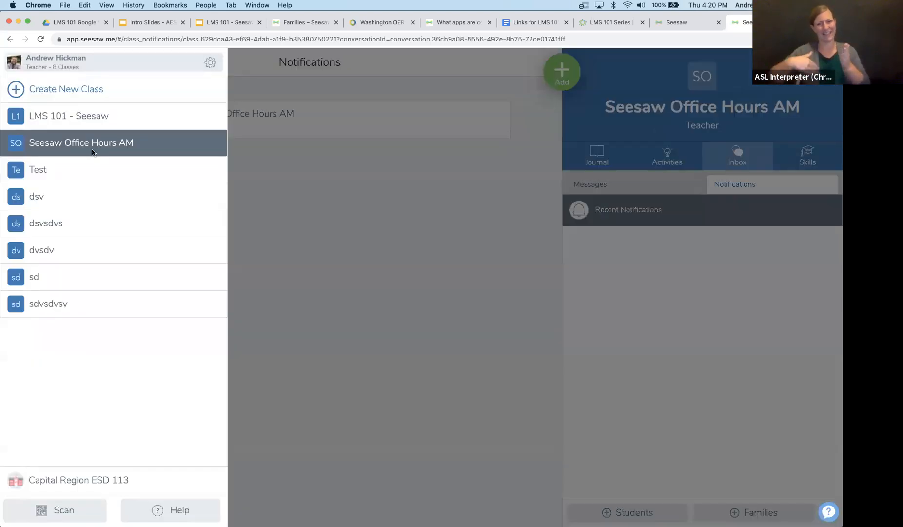
left_click(234, 246)
left_click(730, 518)
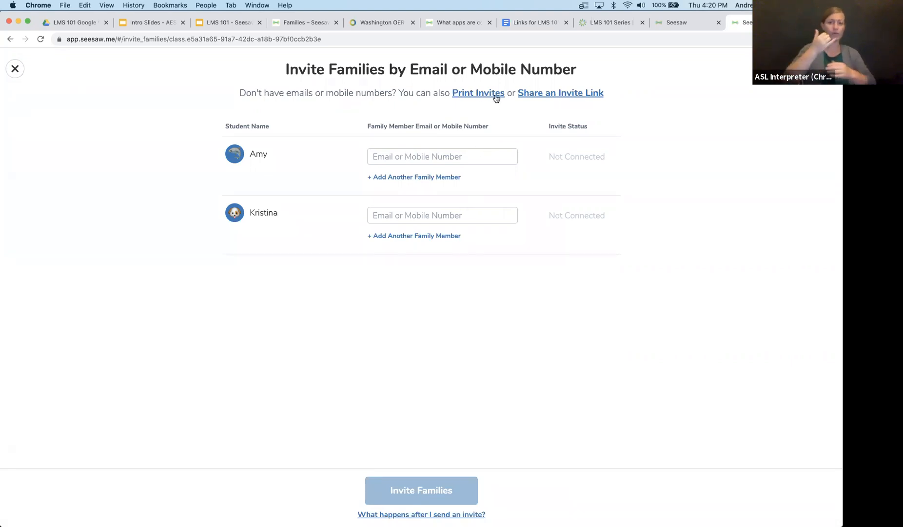
left_click(9, 69)
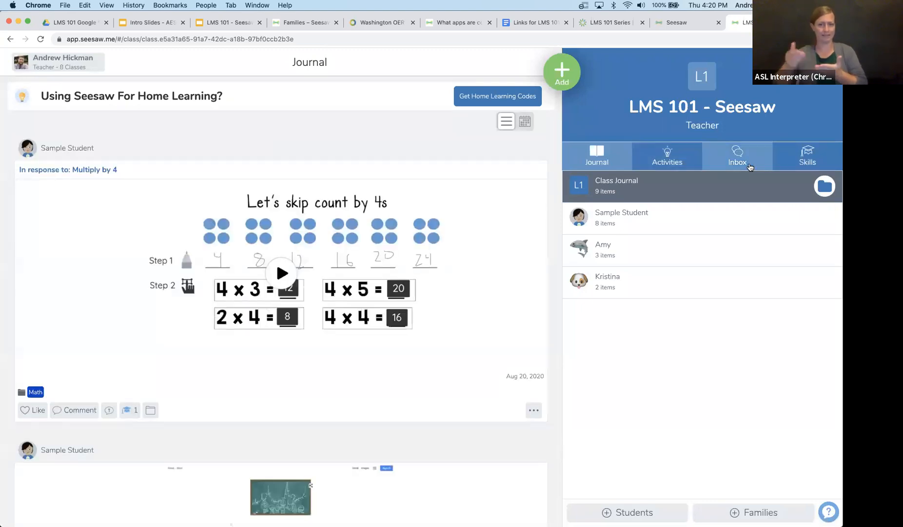
left_click(738, 156)
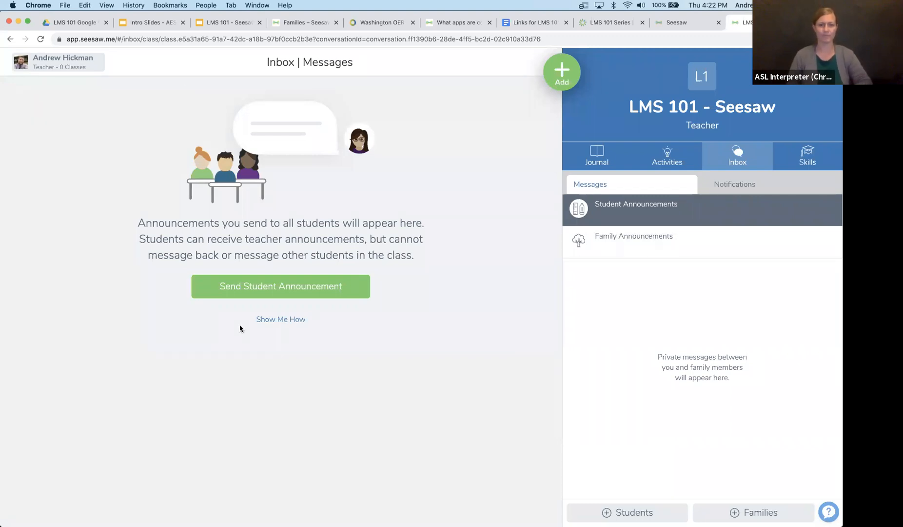
Switch to the LMS 101 - Seesaw Part 3 presentation in Google Slides and present the Synthesize & Apply slide.
left_click(209, 23)
left_click(734, 63)
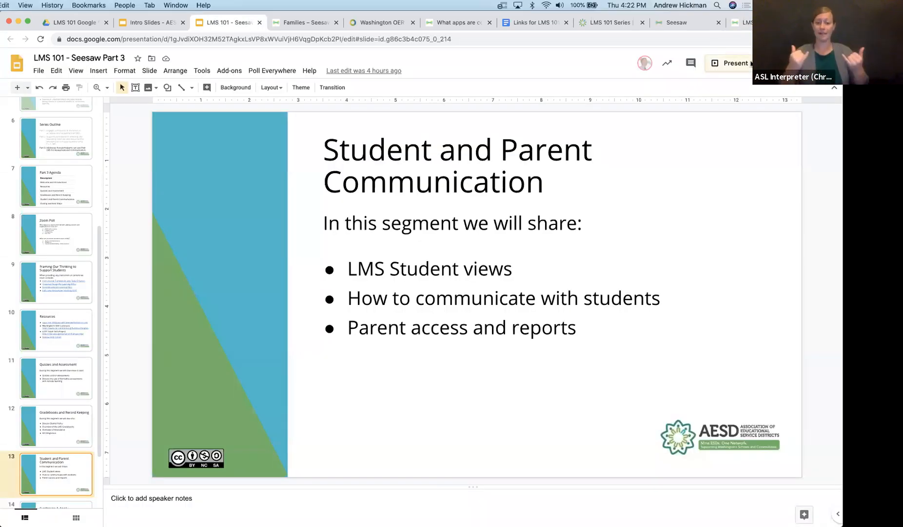
key("Right")
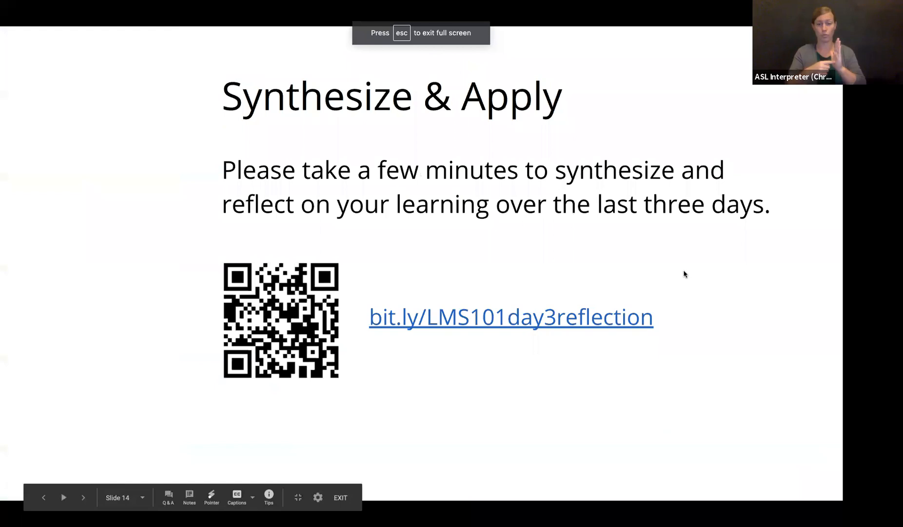